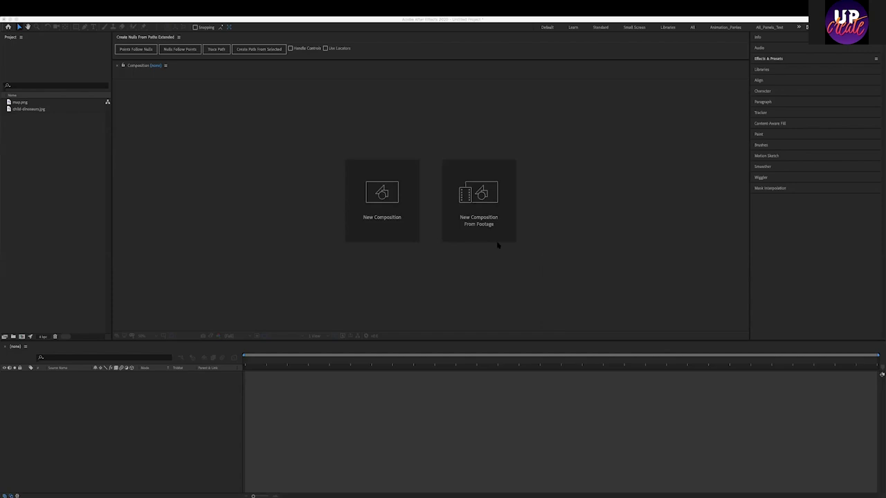
Bring After Effects into focus and click between the viewer and the project file list.
click(246, 194)
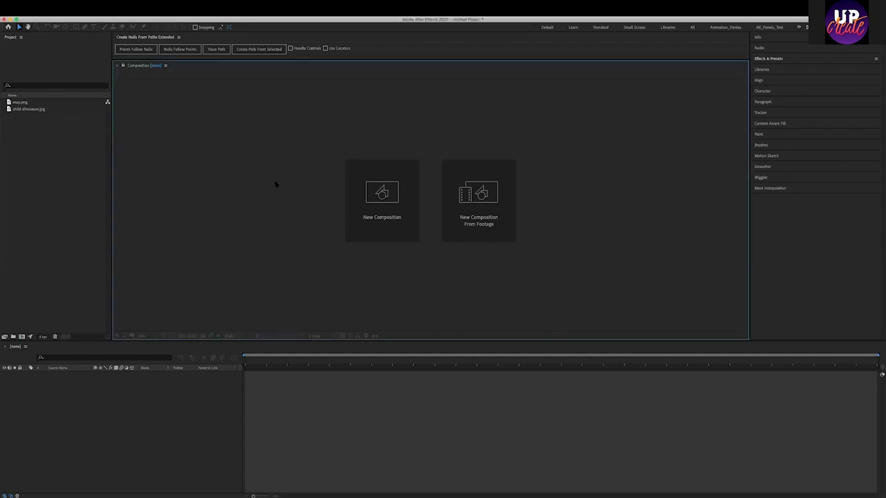
click(86, 207)
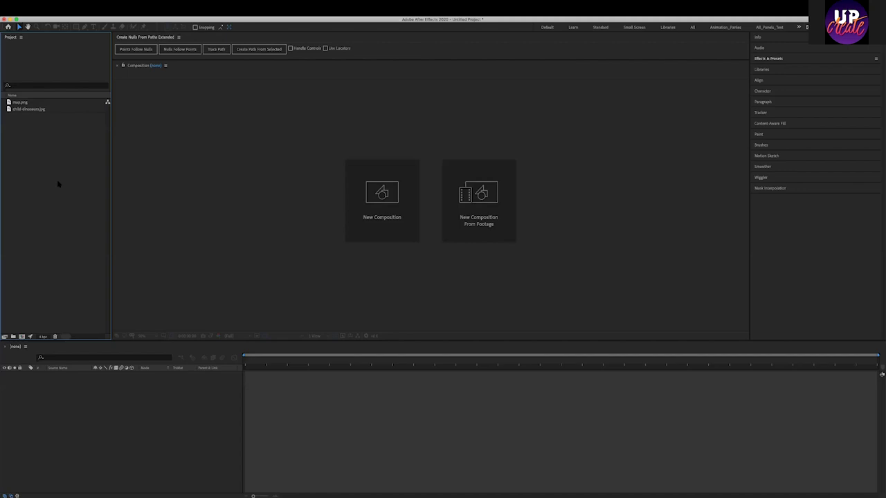
click(281, 189)
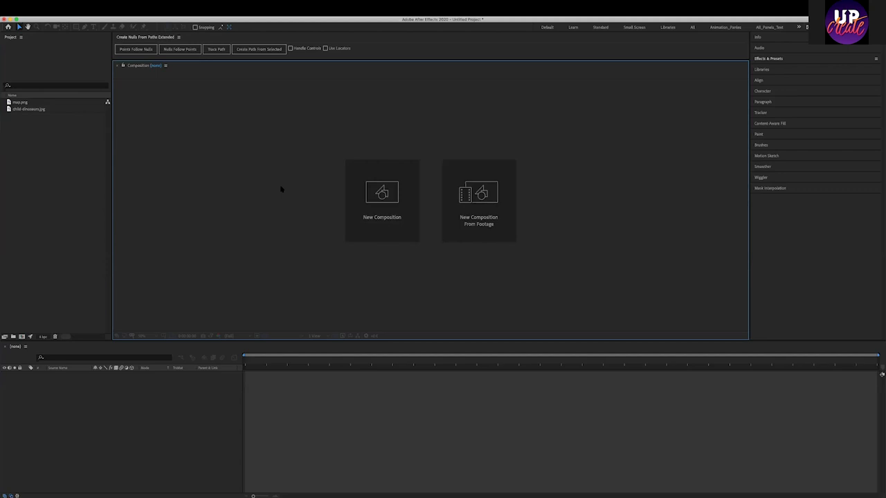
click(87, 205)
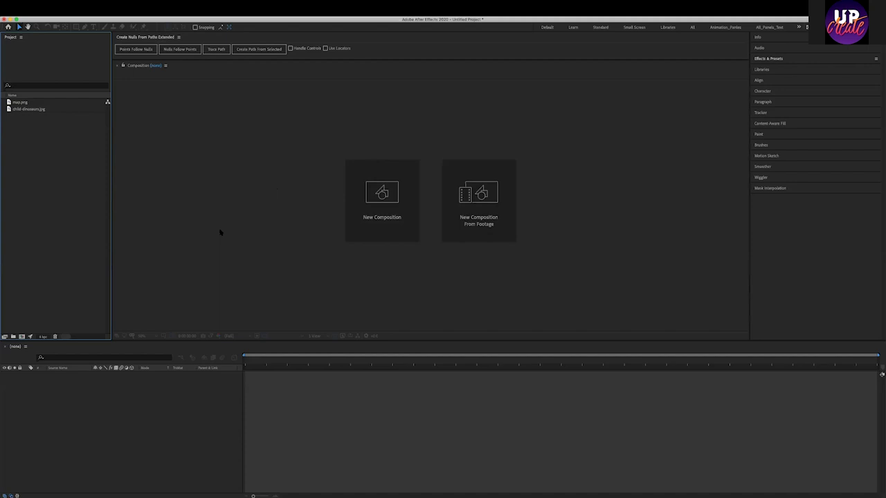
click(219, 248)
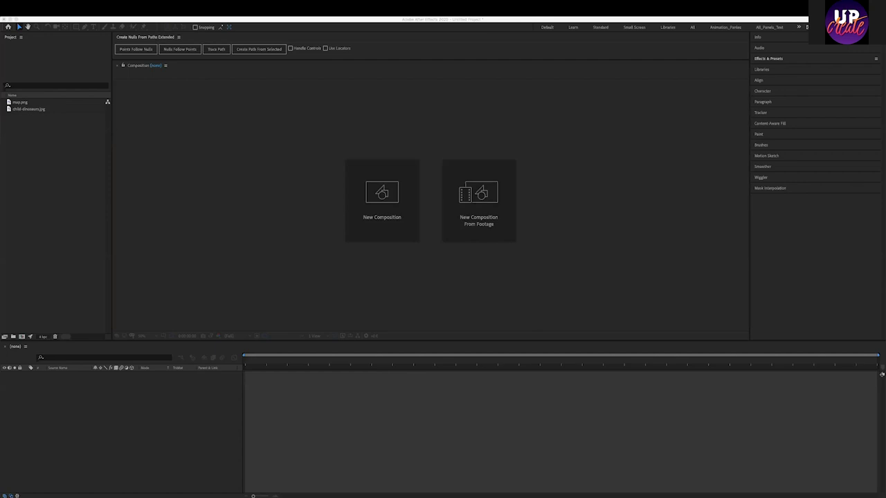
click(838, 428)
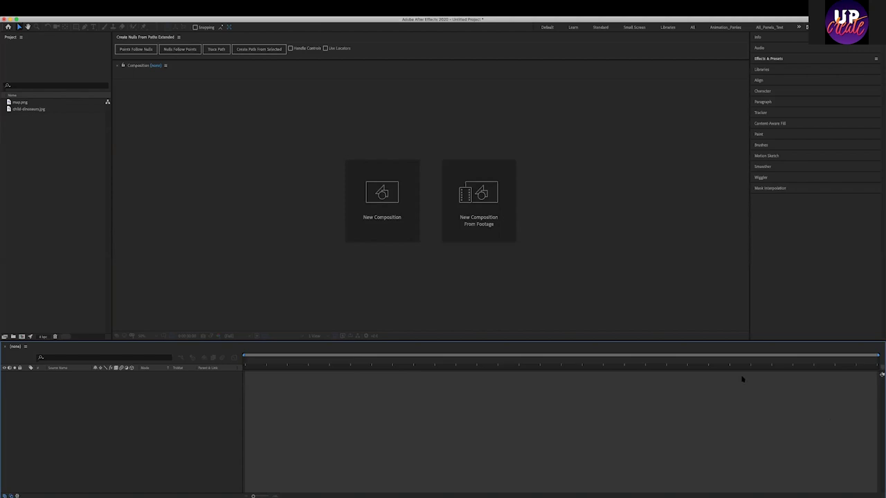
click(36, 171)
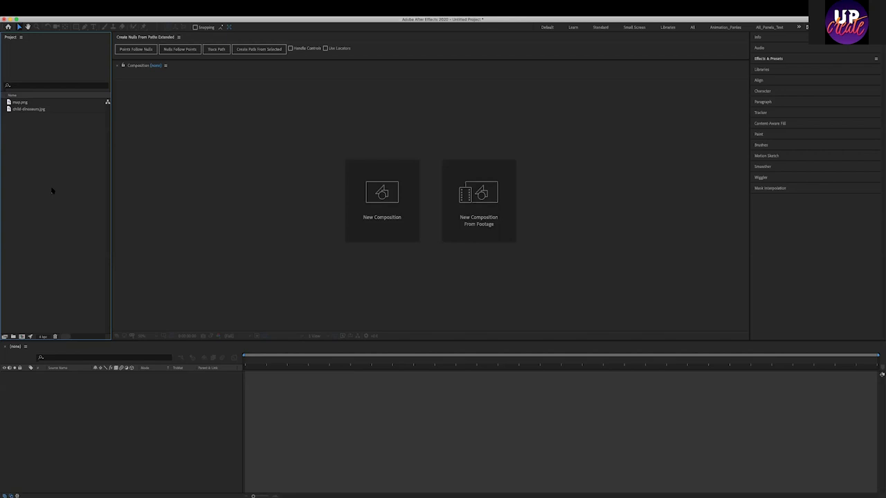
Select map.png and child-dinosaurs.jpg, clear the selection, show Effect Controls with F3, then return to Project.
click(31, 104)
click(34, 110)
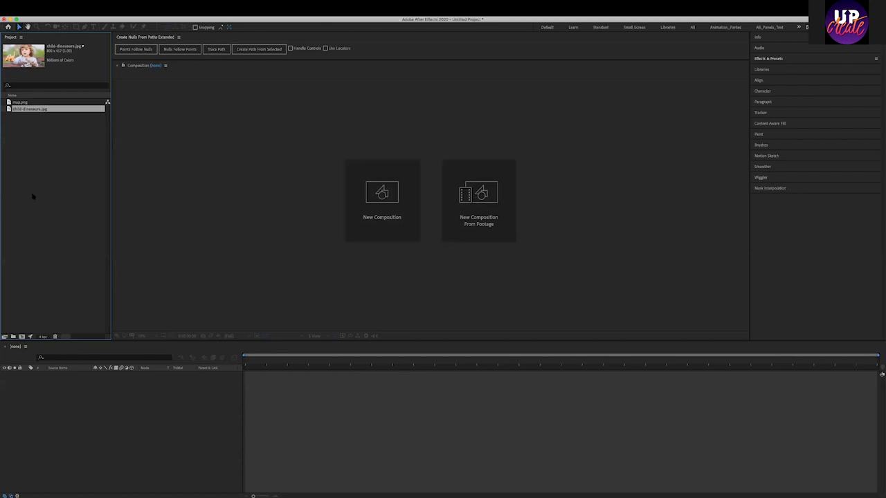
click(27, 134)
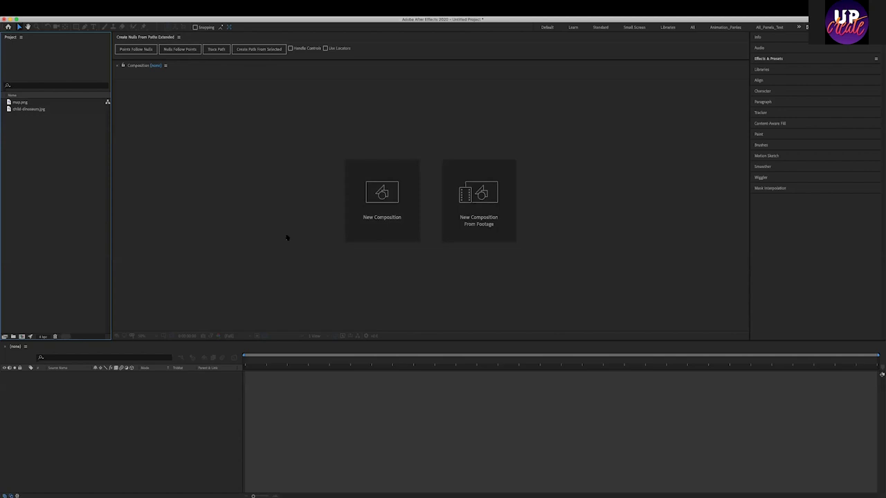
key(F3)
click(19, 40)
click(53, 38)
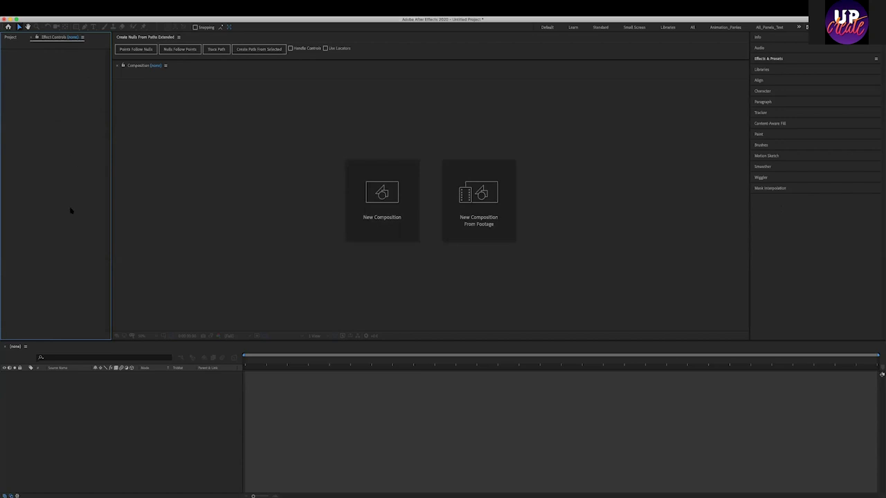
mouse_move(16, 52)
mouse_down()
mouse_move(28, 76)
mouse_move(317, 164)
mouse_move(79, 168)
mouse_up()
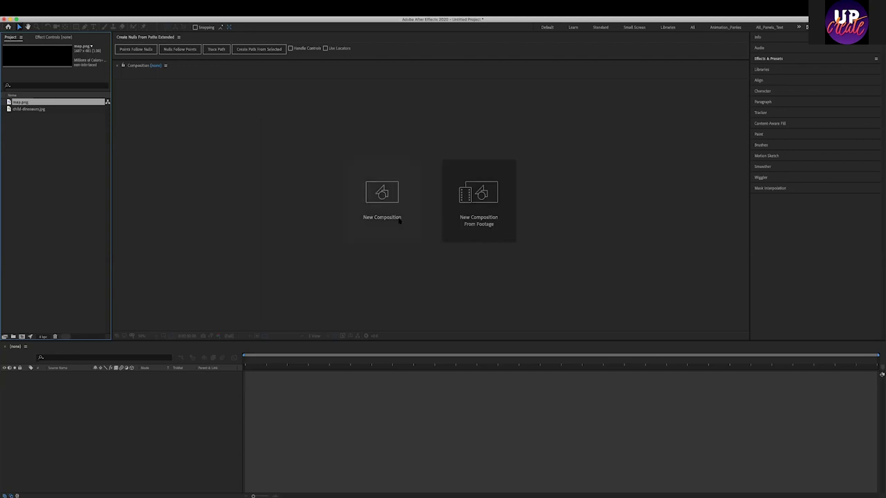
click(613, 394)
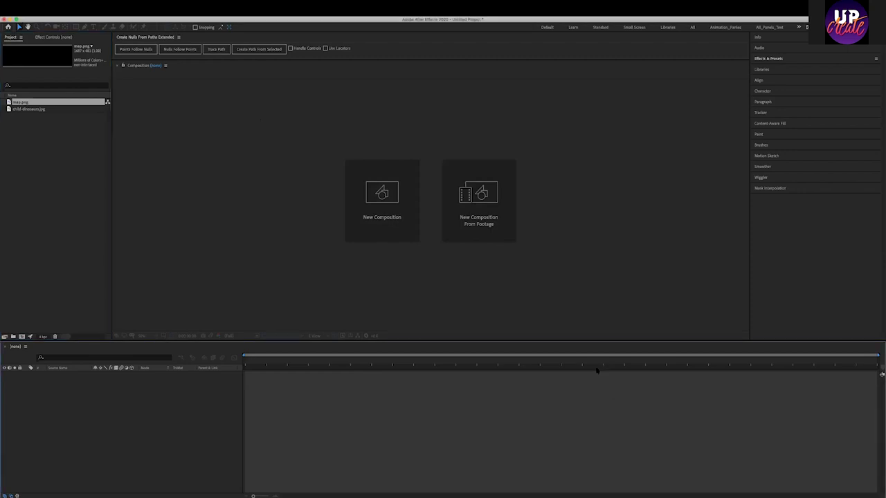
click(398, 253)
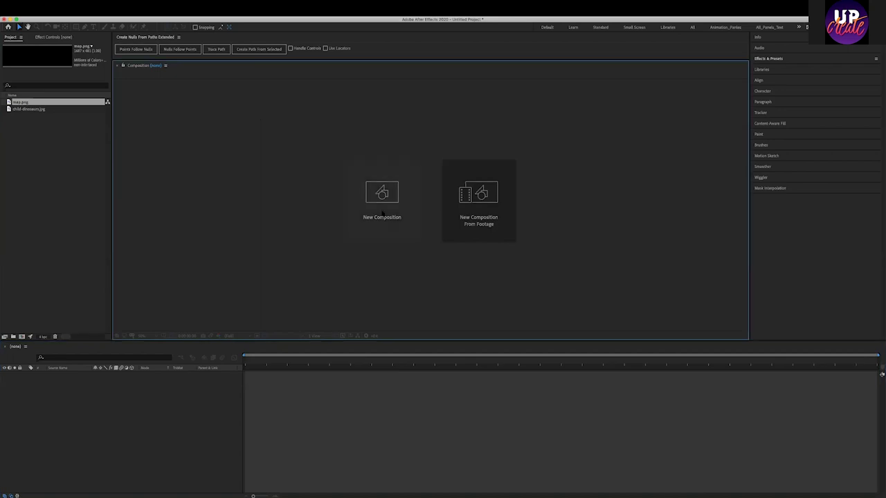
click(382, 213)
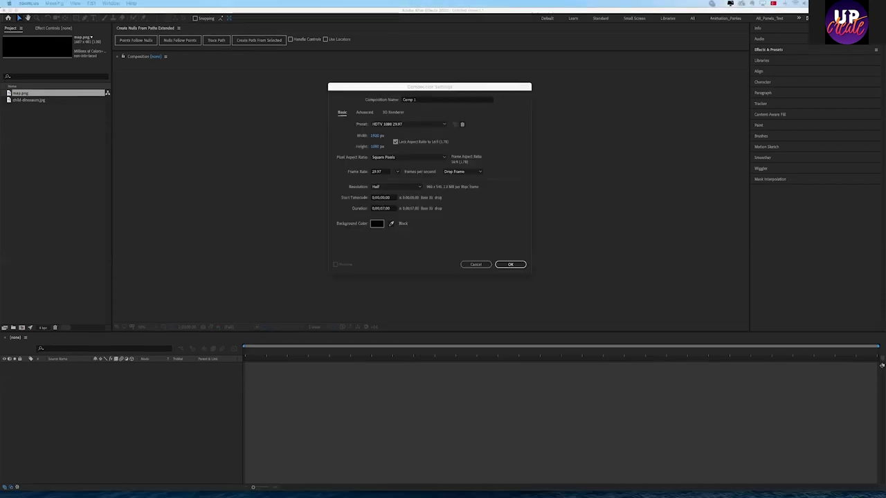
drag(492, 90, 526, 111)
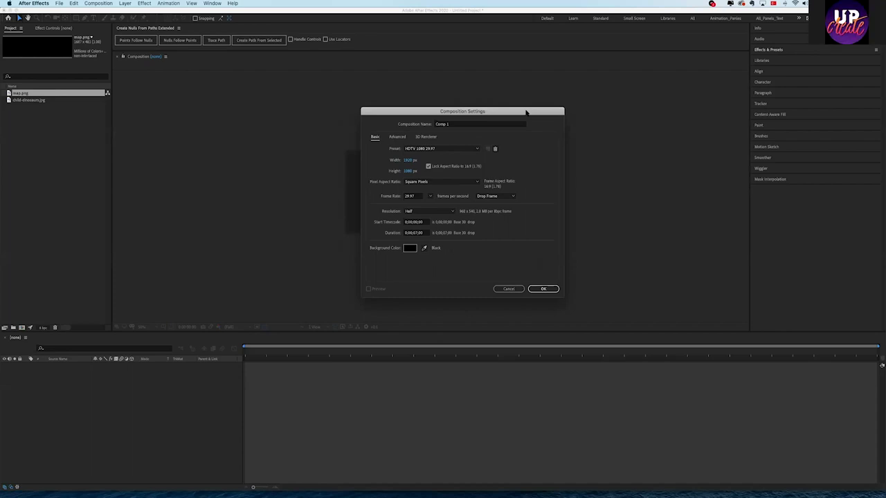
click(471, 148)
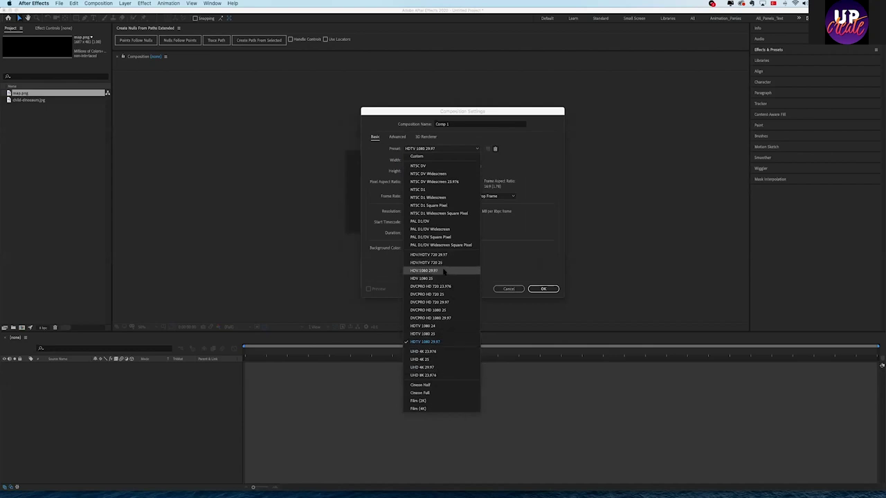
click(528, 252)
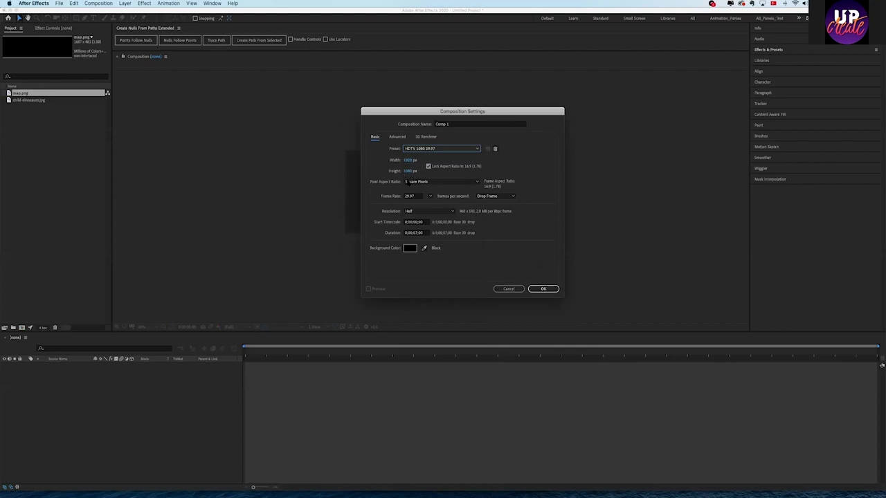
click(414, 181)
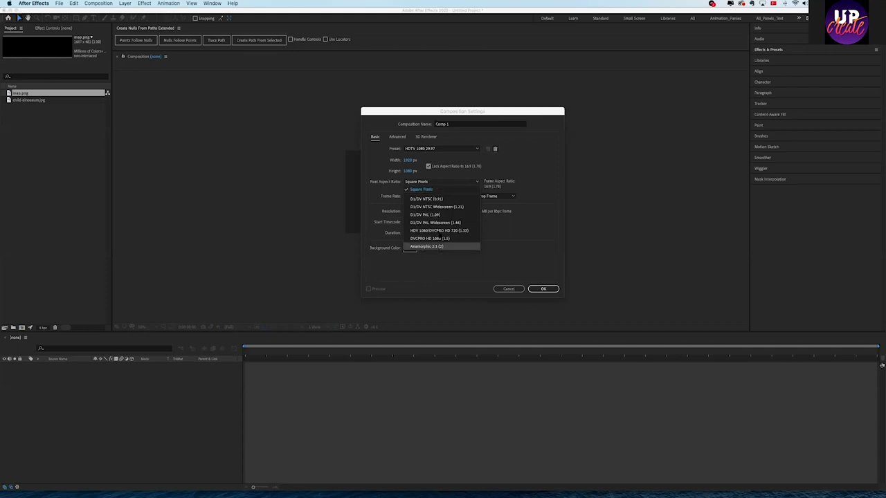
click(519, 227)
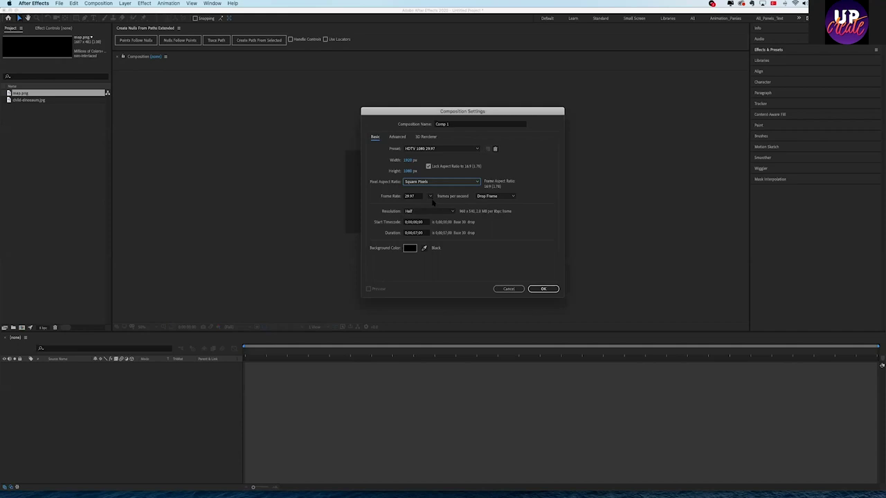
Keep the frame rate at 29.97 fps, set the duration to 10 seconds, and create the composition.
click(429, 197)
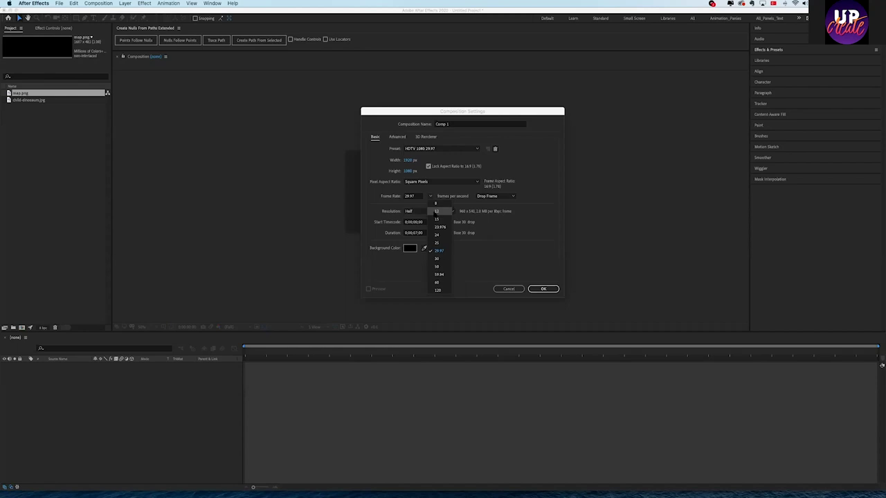
click(457, 255)
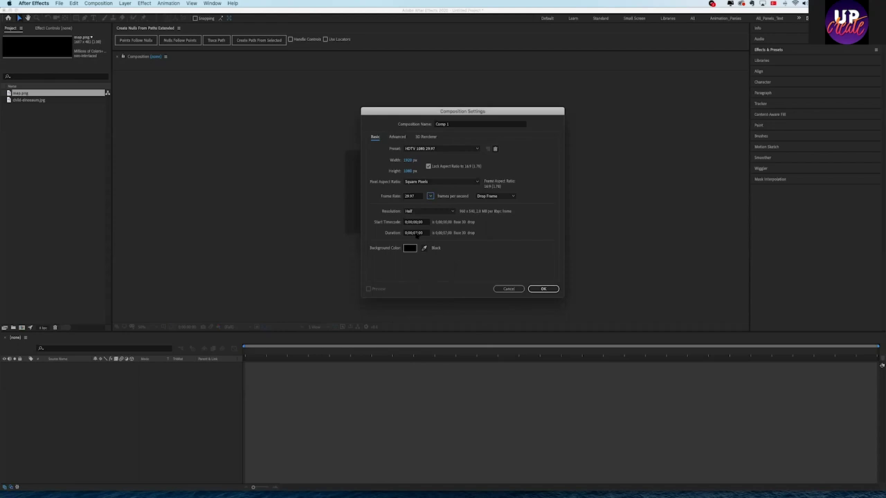
click(418, 233)
text(1)
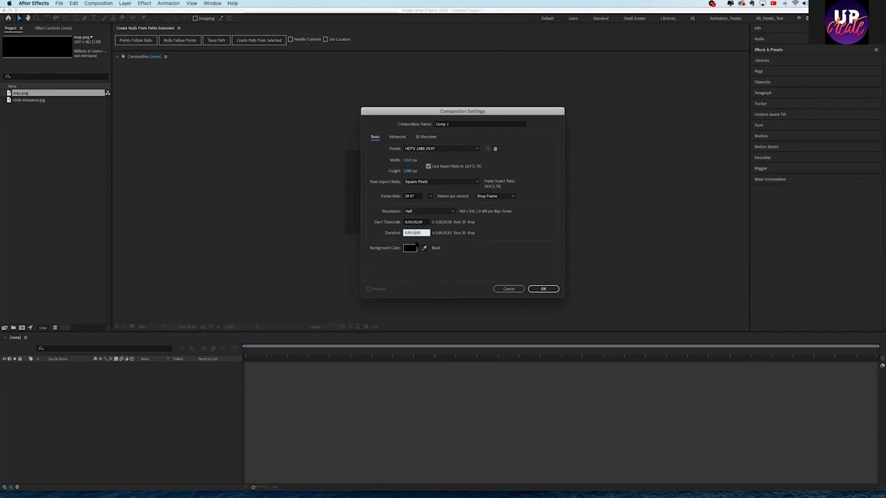
text(0)
click(544, 288)
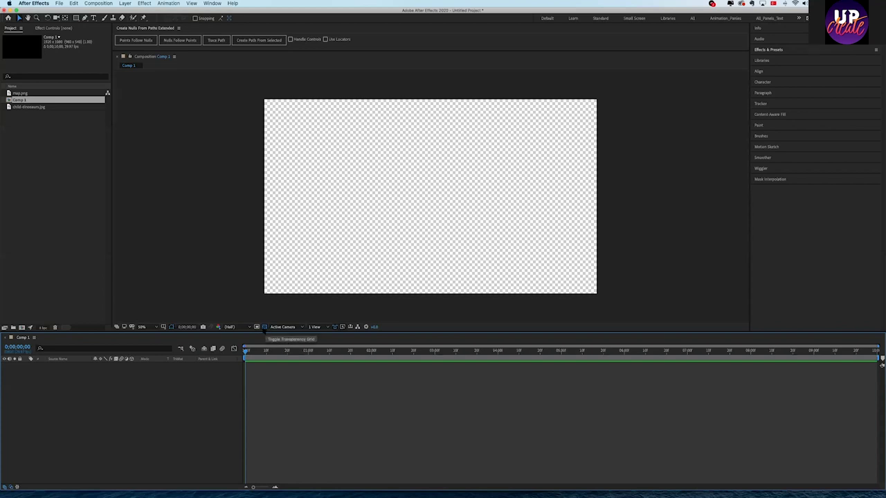
Toggle Comp 1's background between the transparency checkerboard and solid black.
click(263, 328)
click(263, 328)
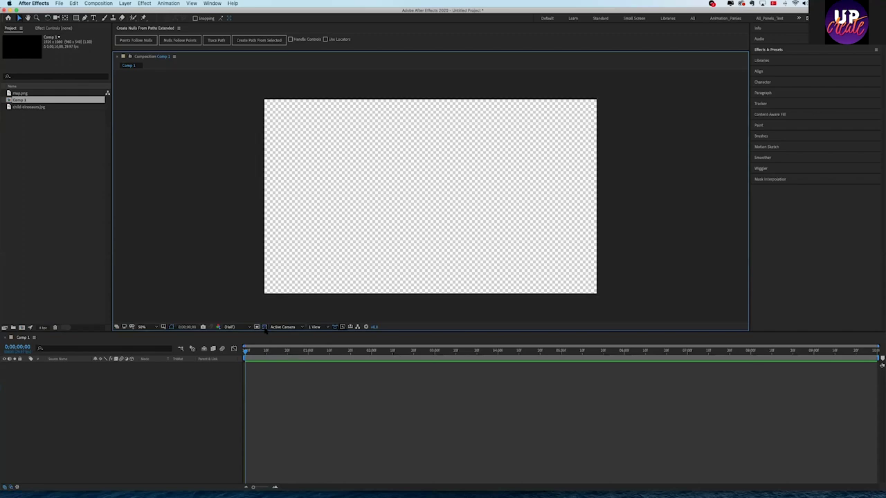
click(265, 328)
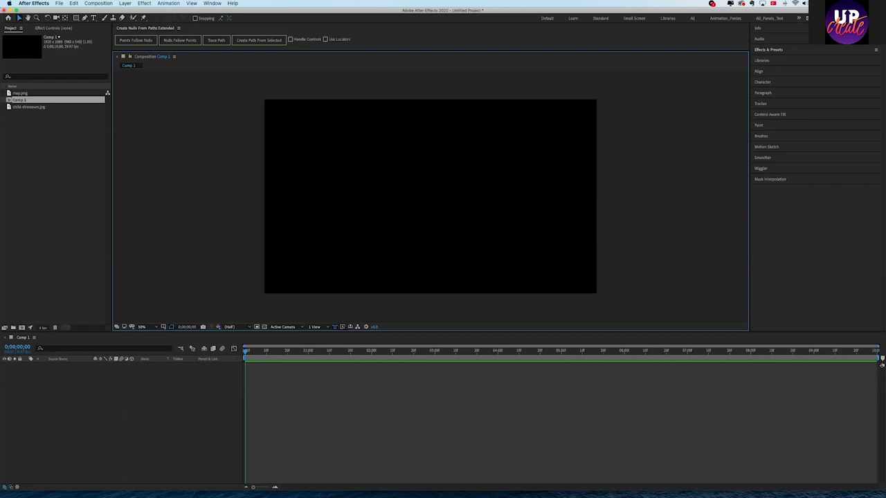
click(264, 327)
Toggle the transparency grid again, leaving Comp 1's background solid black.
click(264, 327)
click(263, 326)
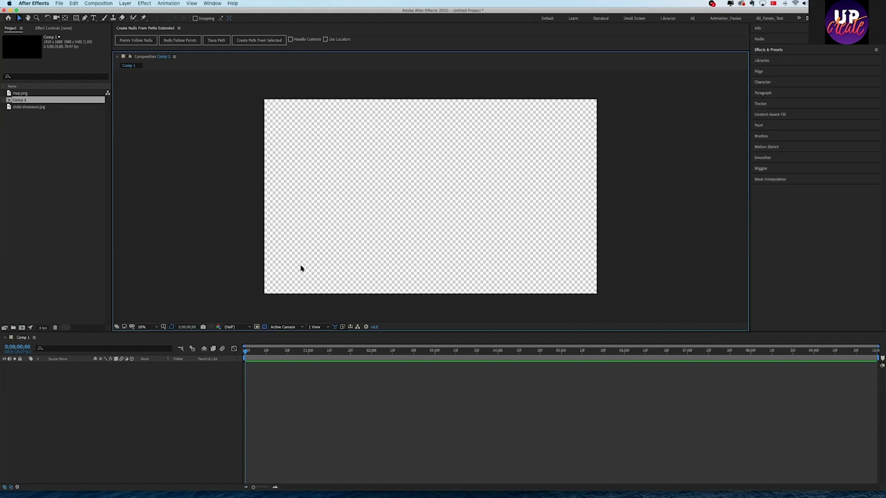
click(264, 327)
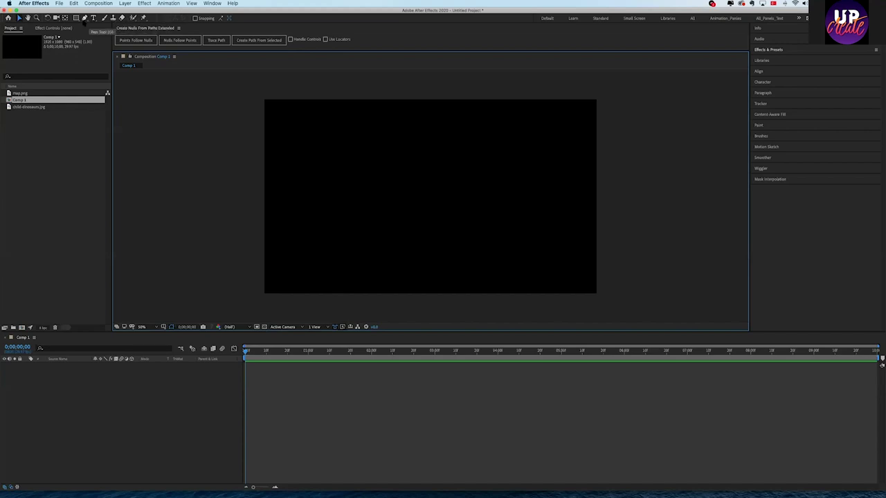
click(85, 17)
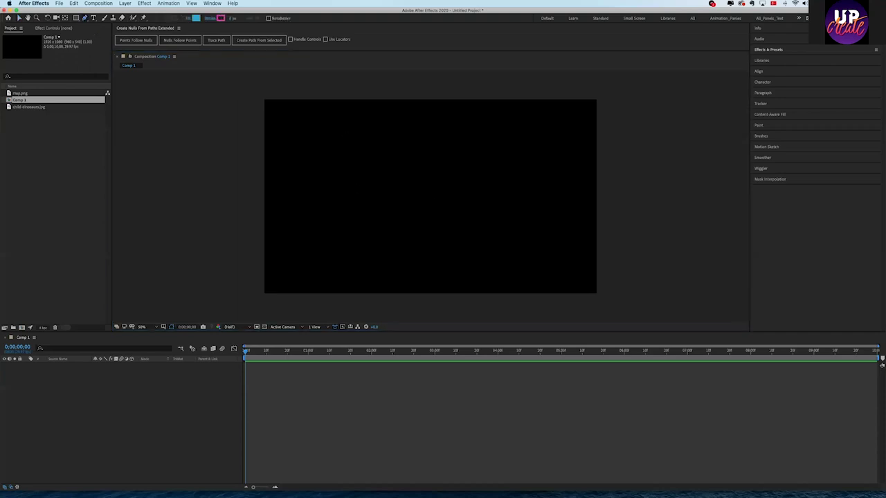
click(344, 130)
click(355, 185)
click(435, 202)
click(488, 139)
drag(448, 110, 429, 111)
click(344, 131)
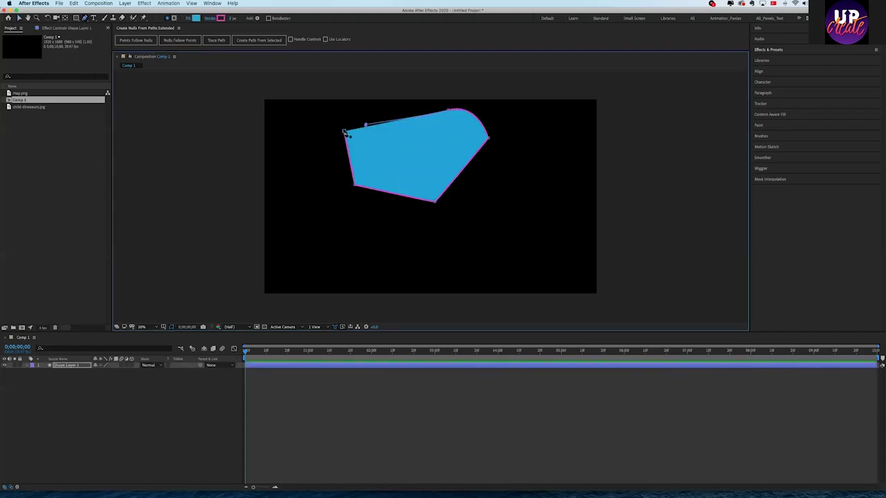
click(19, 17)
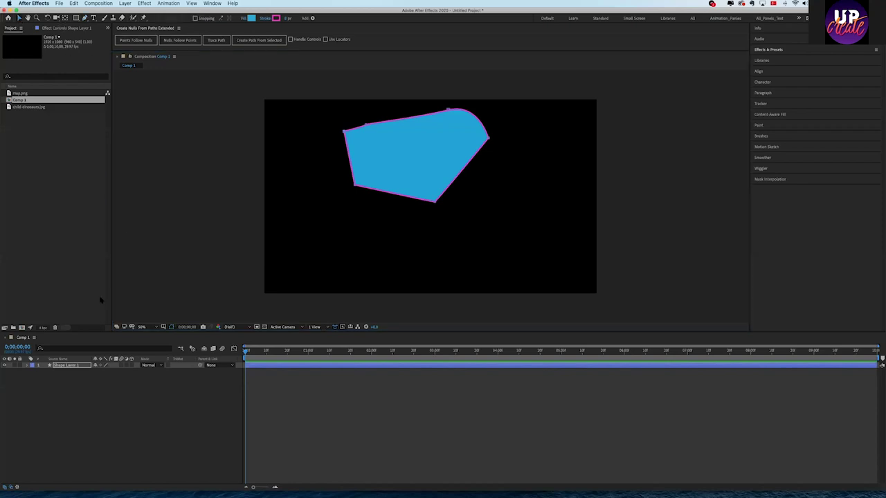
click(86, 366)
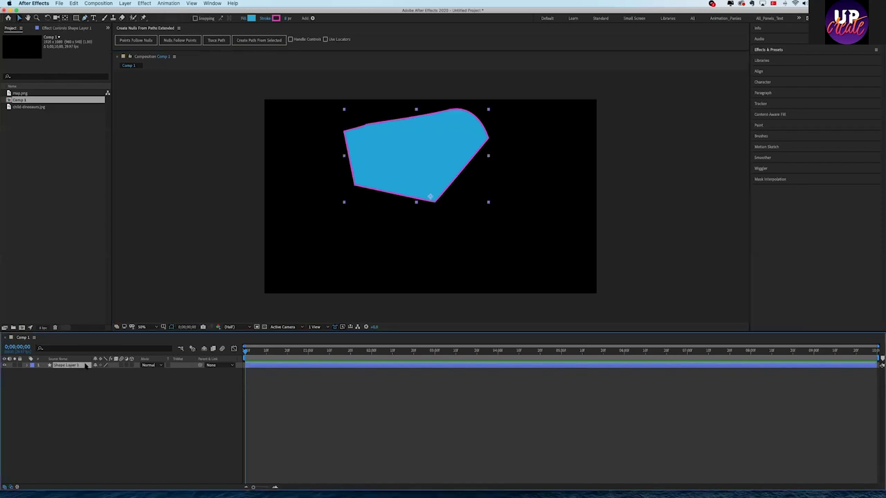
key(Delete)
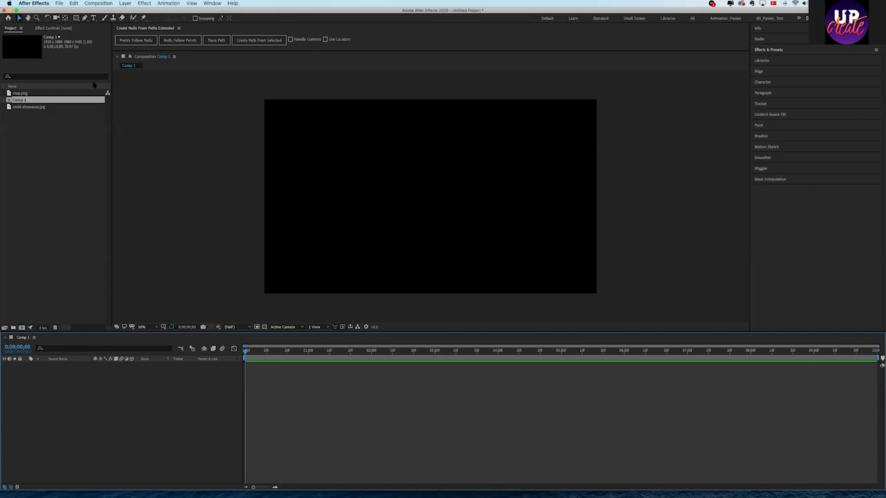
click(76, 18)
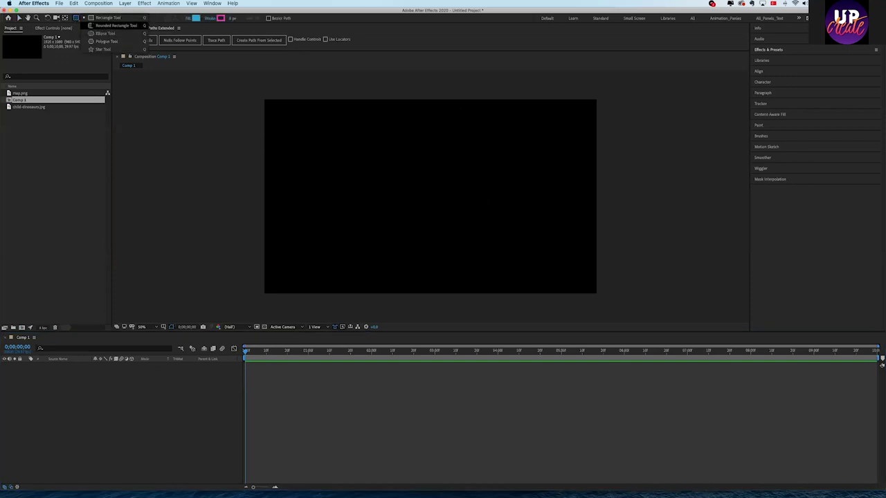
click(83, 17)
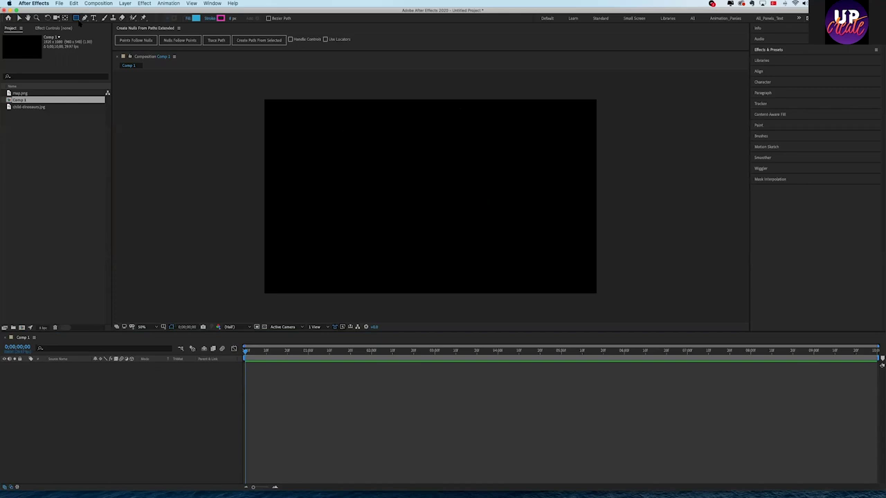
click(78, 17)
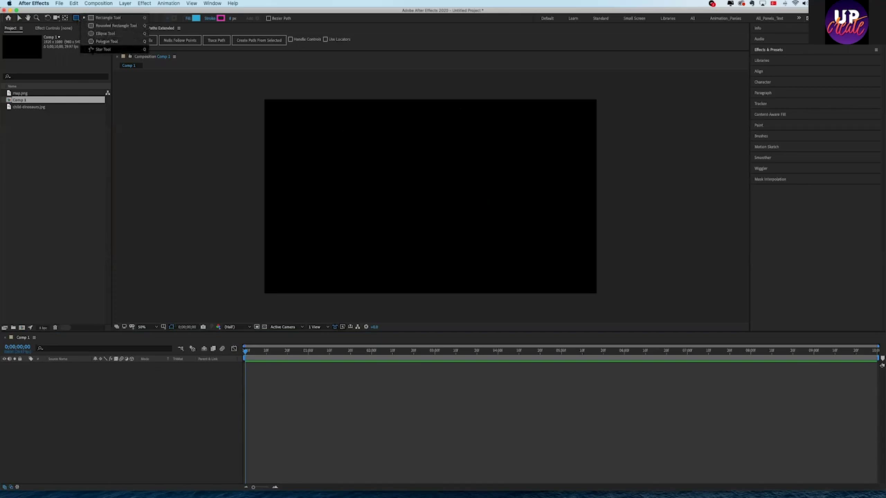
click(57, 23)
click(57, 17)
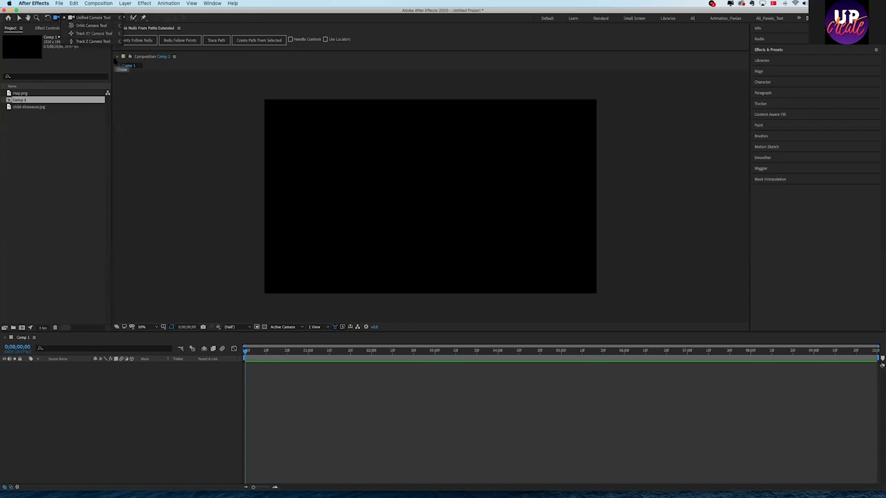
Draw a blue square with the Rectangle tool in the frame's centre and nudge it slightly right.
click(79, 79)
click(76, 17)
click(107, 17)
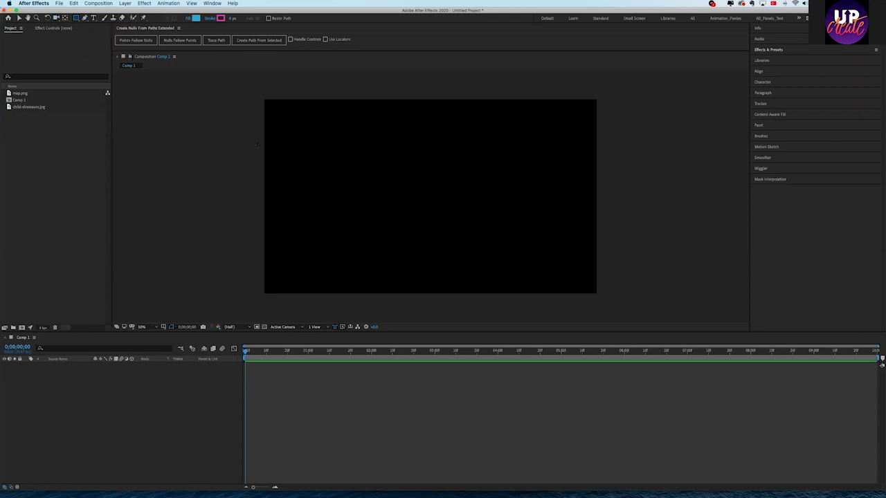
drag(391, 162, 448, 221)
key(v)
drag(436, 209, 451, 210)
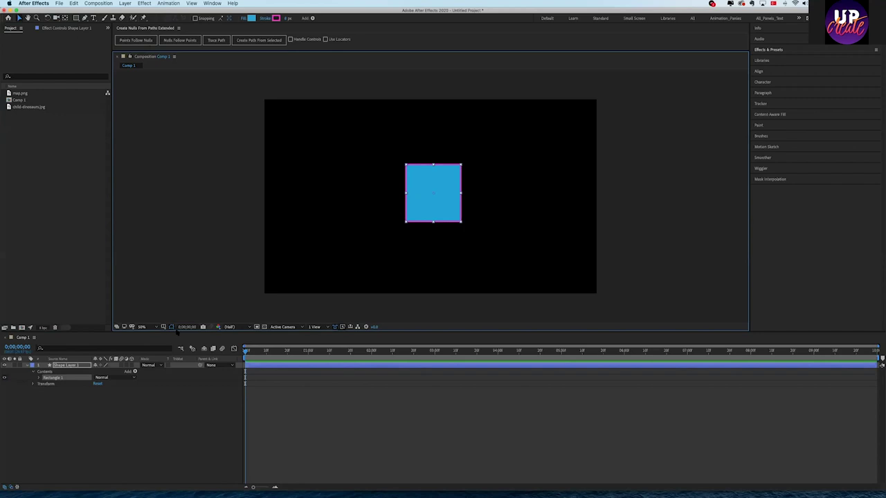
Collapse Shape Layer 1's properties in the timeline and try a layer switch on and off.
click(74, 366)
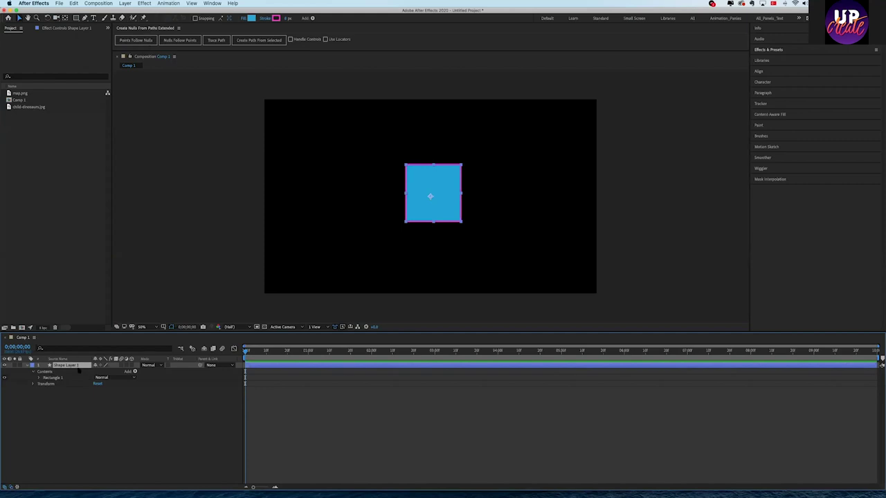
click(26, 366)
click(126, 365)
click(128, 365)
right_click(222, 362)
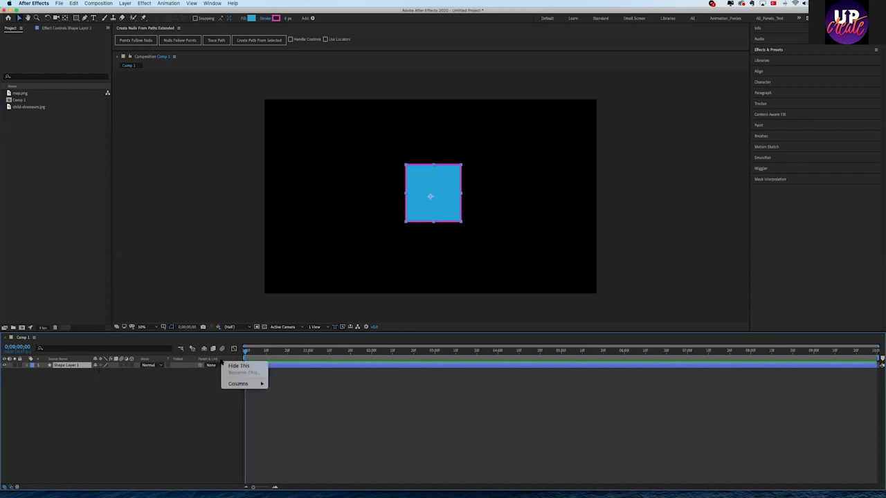
click(204, 364)
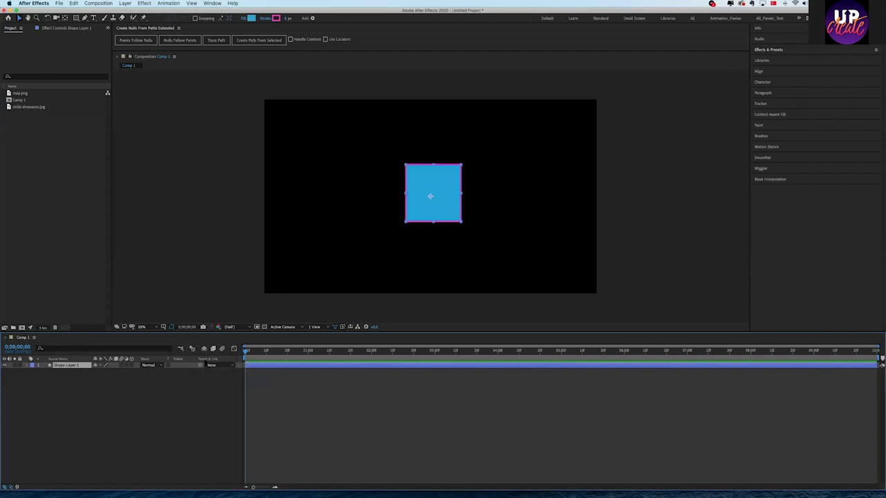
right_click(205, 359)
mouse_move(220, 384)
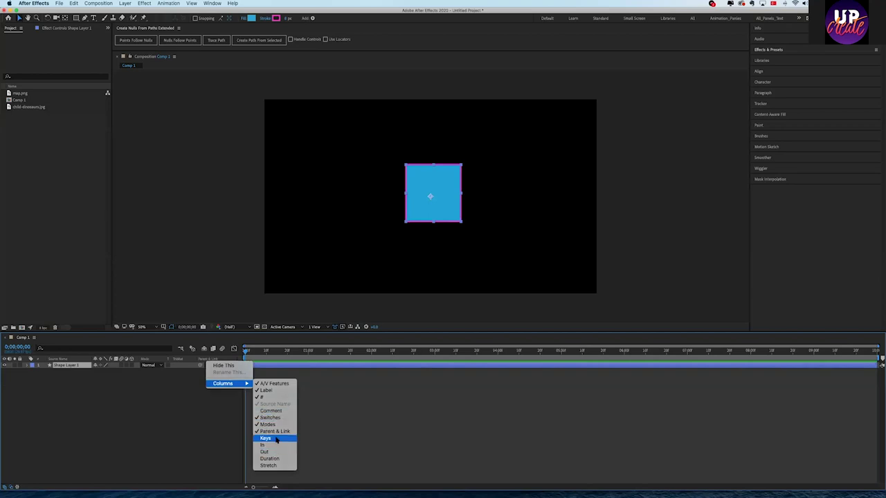
click(277, 439)
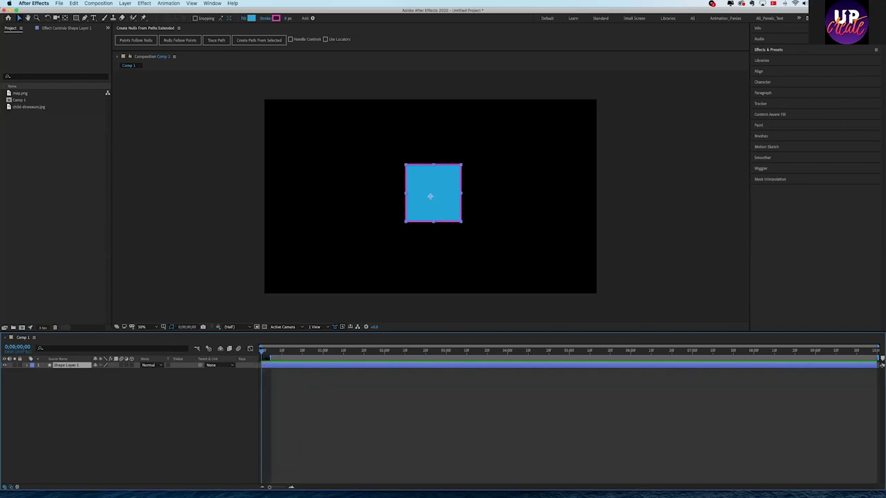
right_click(251, 359)
mouse_move(261, 385)
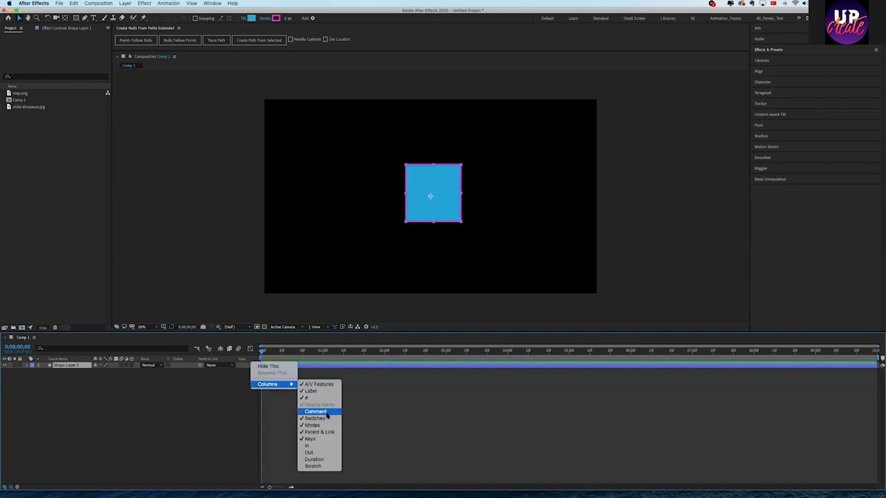
click(323, 439)
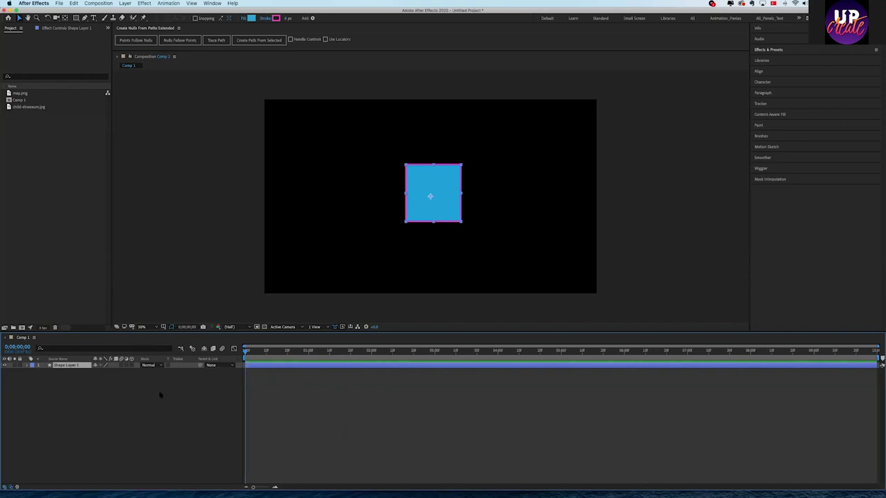
click(152, 365)
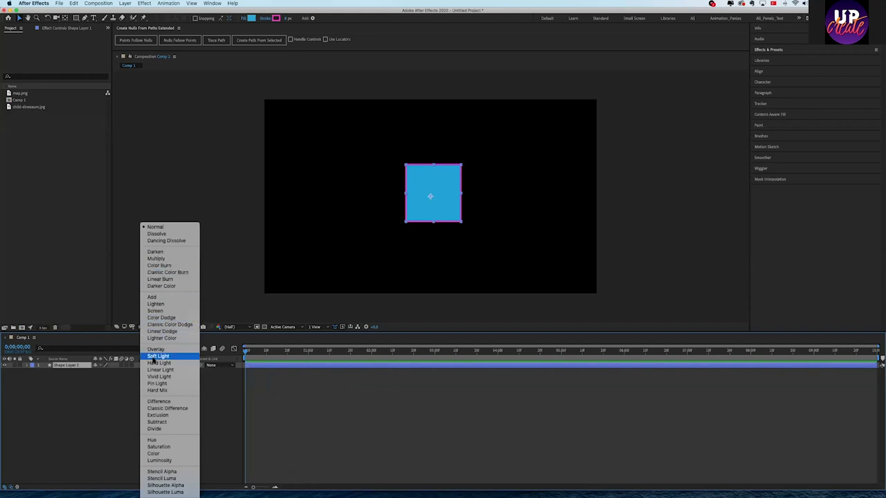
click(127, 381)
click(213, 365)
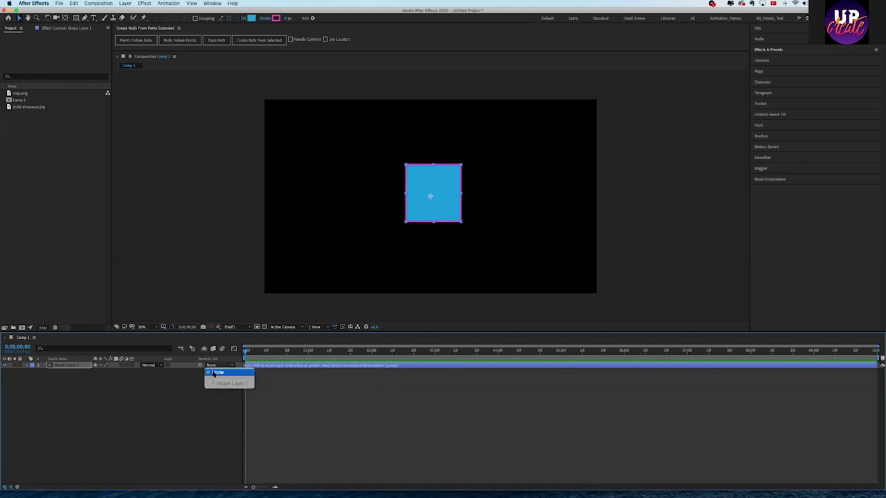
click(179, 382)
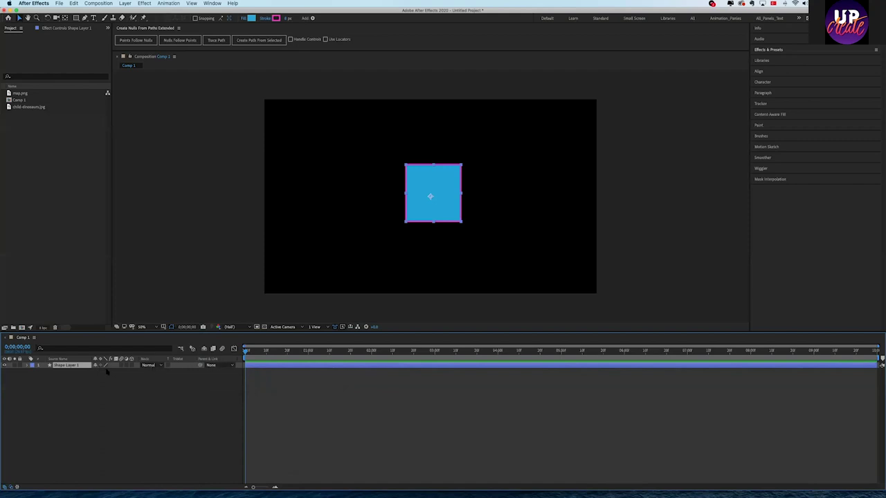
Show the Comment column in the timeline and start editing Shape Layer 1's comment.
right_click(178, 360)
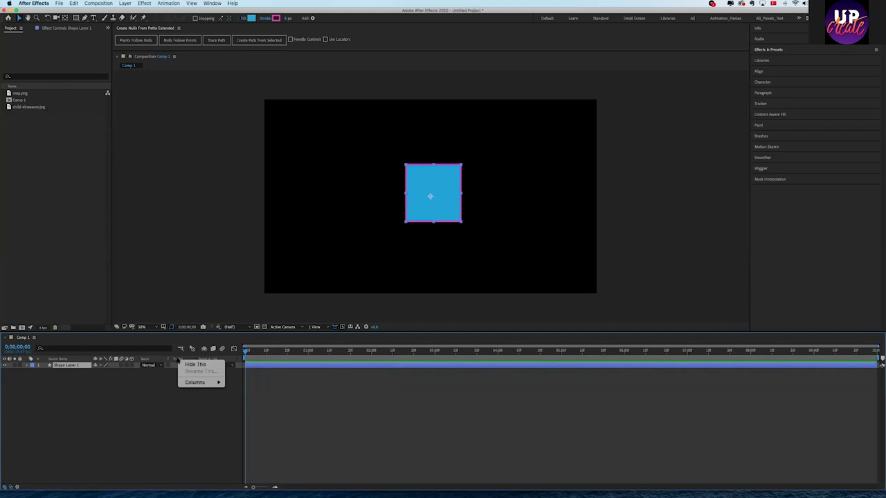
mouse_move(207, 383)
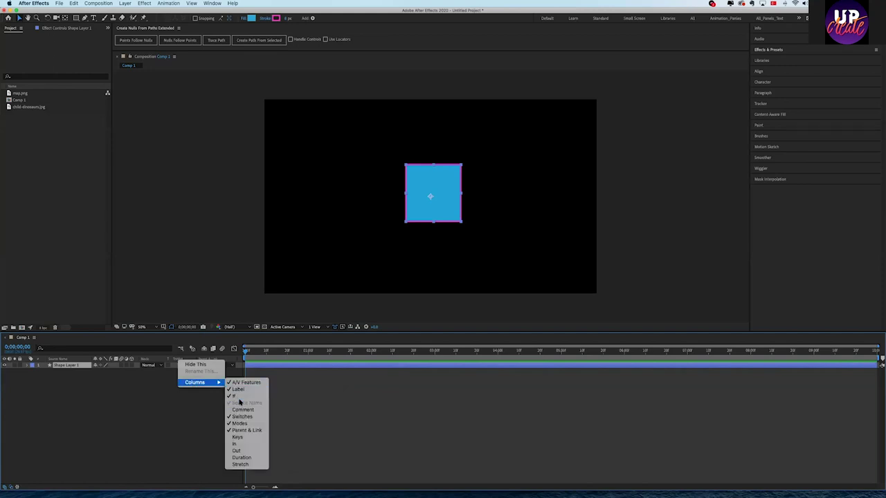
click(241, 410)
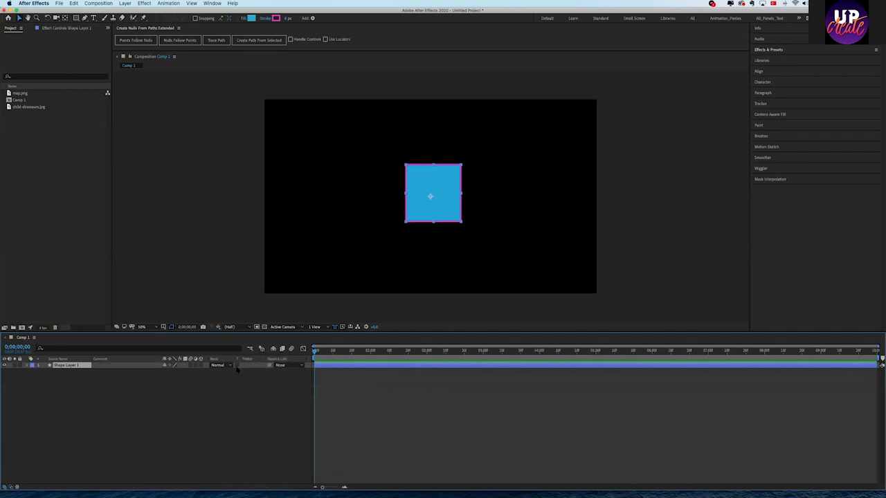
click(149, 392)
click(109, 365)
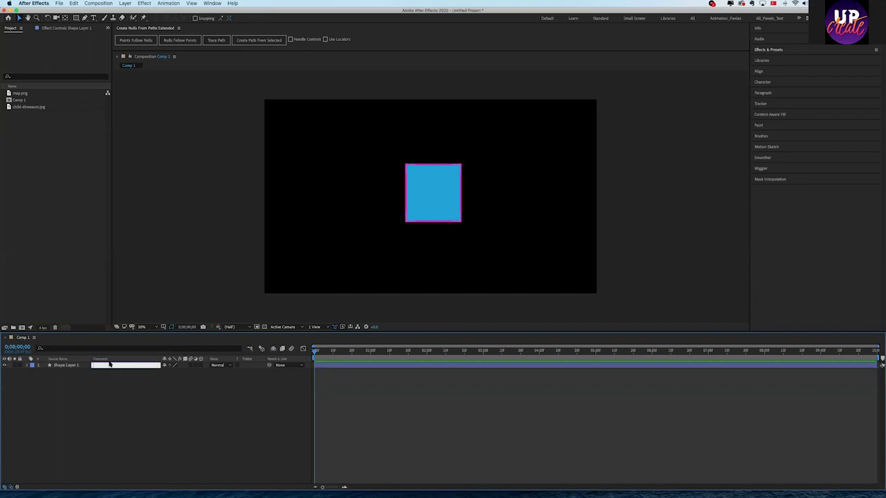
Hide the Comment column again and select Shape Layer 1.
right_click(152, 362)
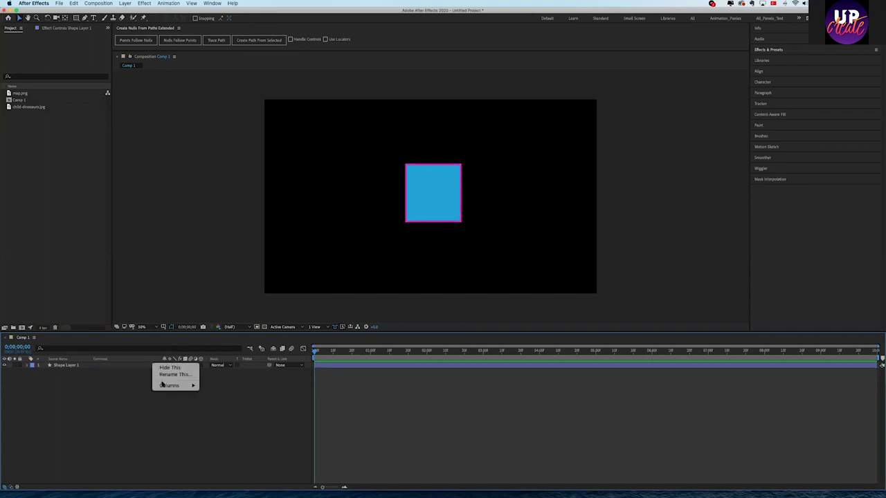
mouse_move(164, 386)
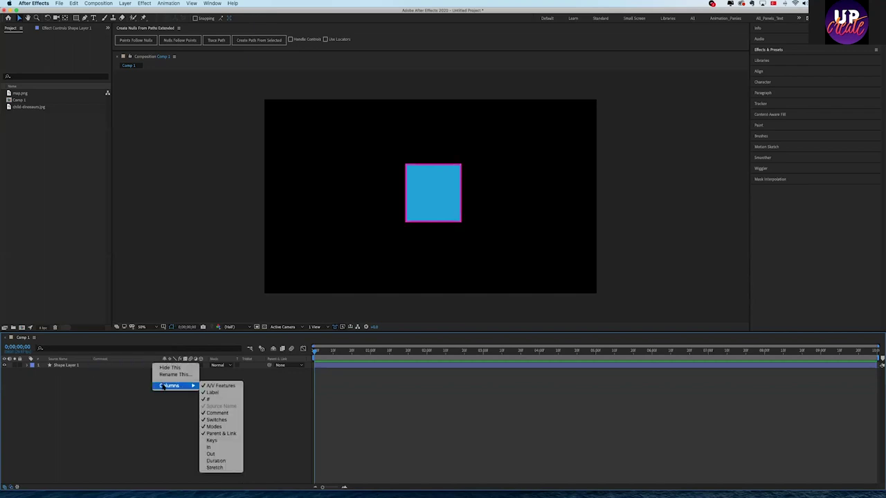
click(215, 413)
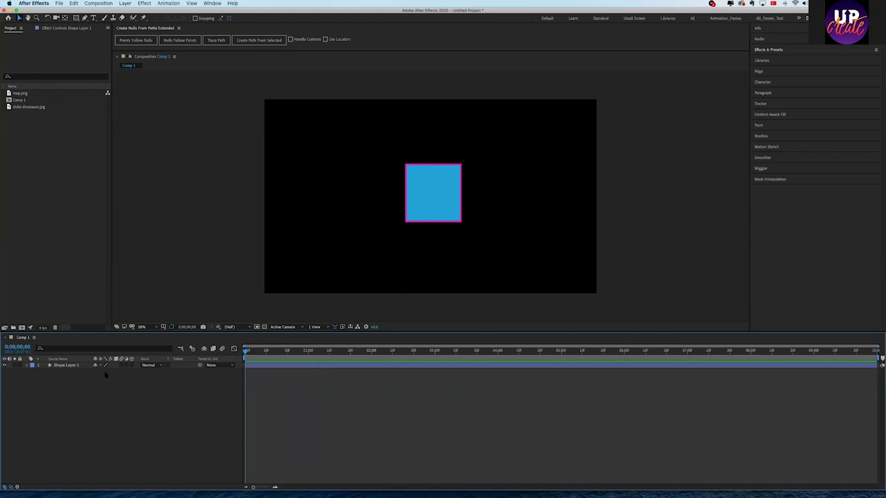
click(66, 365)
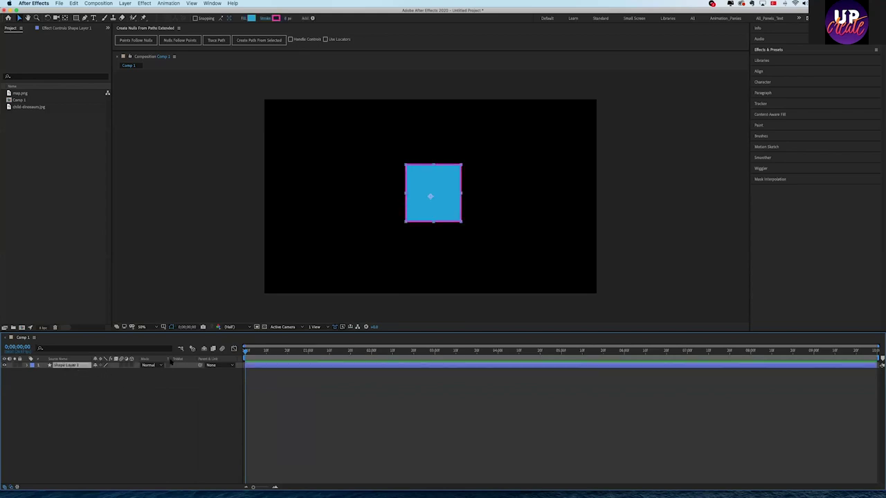
Twirl open Shape Layer 1, fold its Contents group and expand Transform.
click(27, 365)
click(32, 372)
click(32, 377)
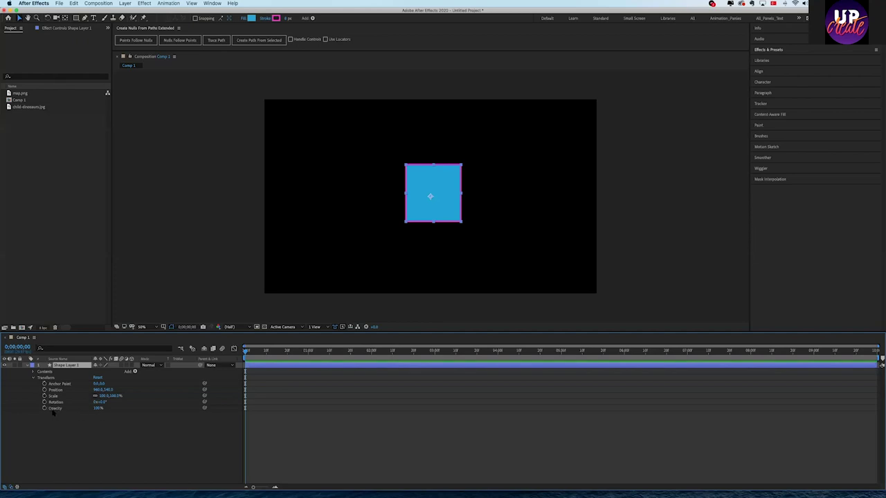
Set the square's Opacity to 100% and add a first Opacity keyframe at the start.
drag(97, 408, 110, 408)
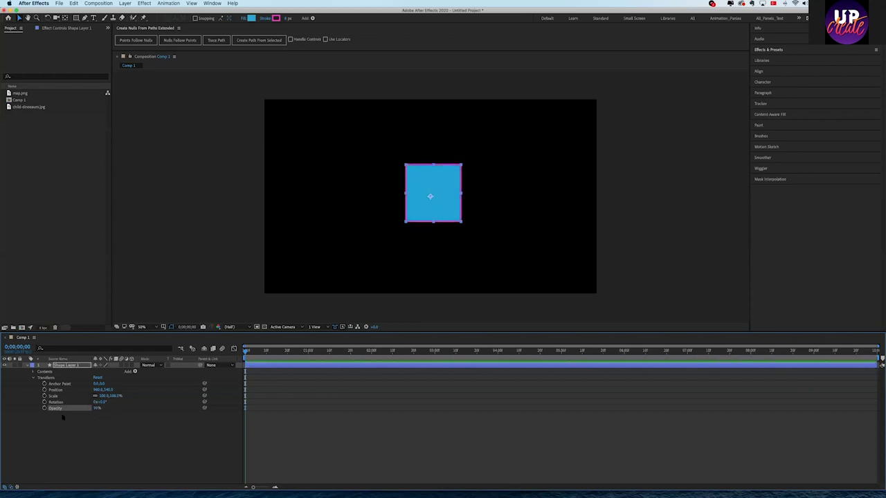
click(97, 408)
text(100)
key(Return)
click(45, 409)
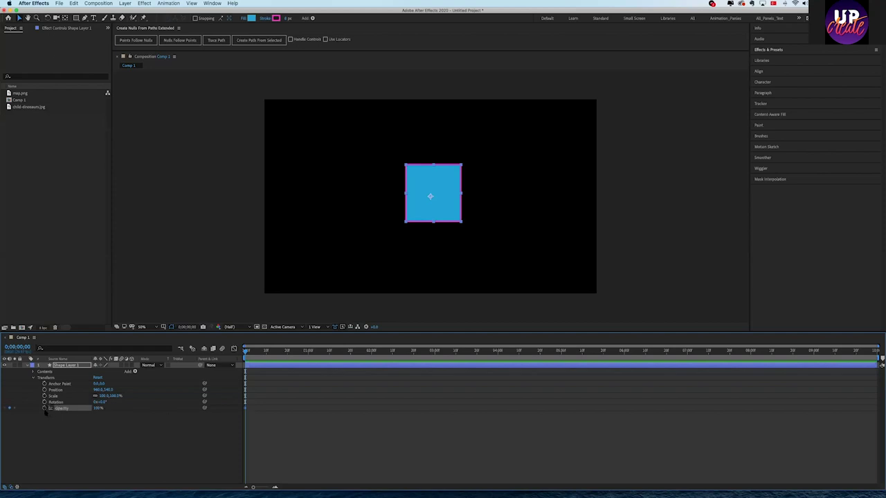
click(250, 419)
key(space)
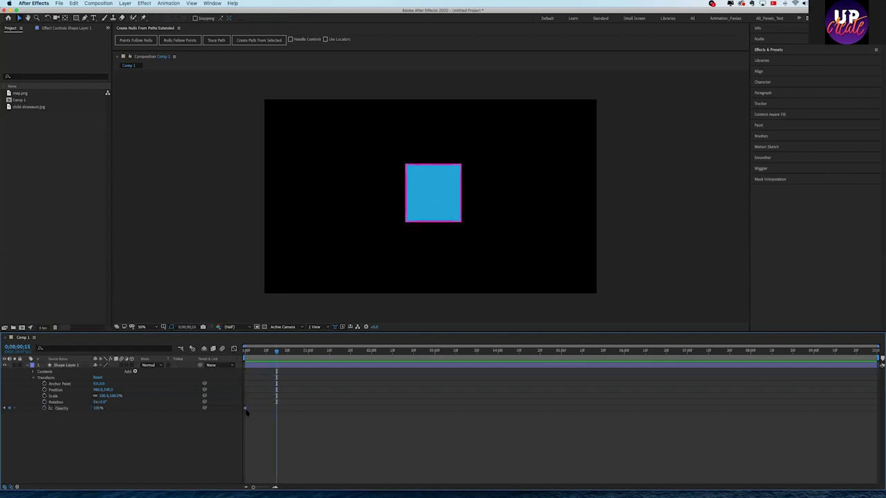
mouse_move(245, 412)
At 0;00;03;08, drag Opacity down to 0% so the square fades out.
drag(277, 352, 454, 353)
key(super+x)
key(super+v)
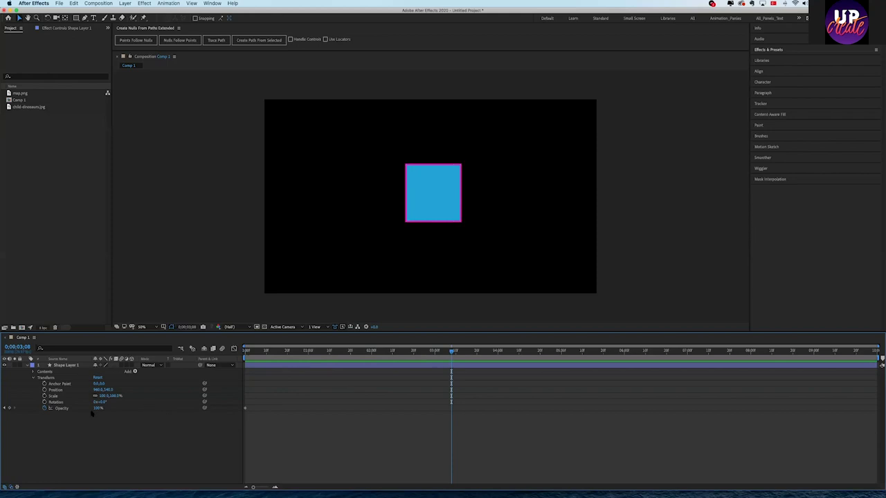
drag(97, 408, 21, 417)
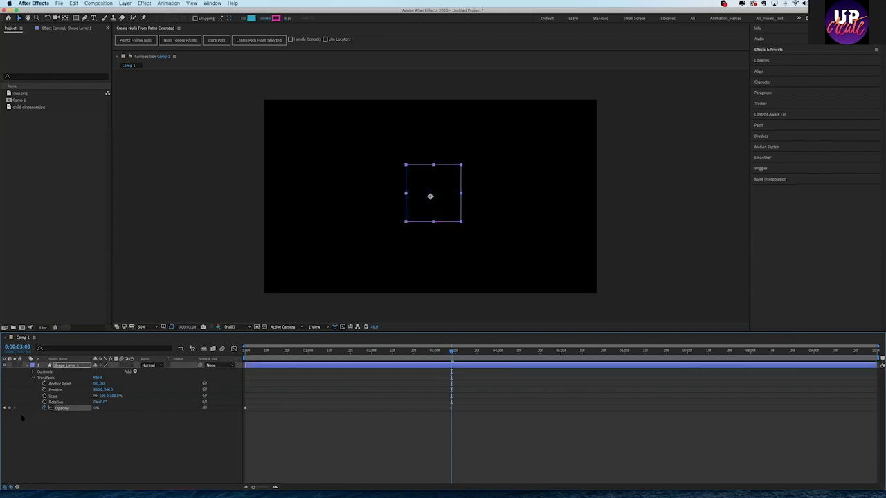
click(445, 419)
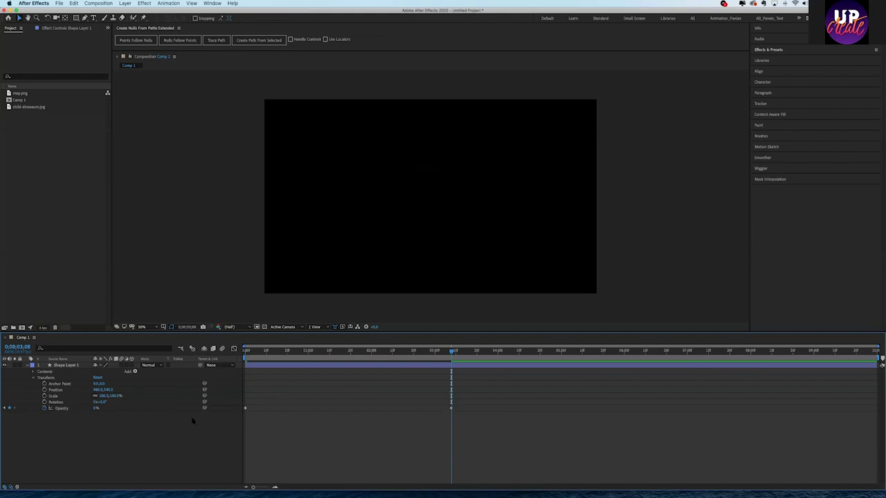
click(49, 413)
click(110, 431)
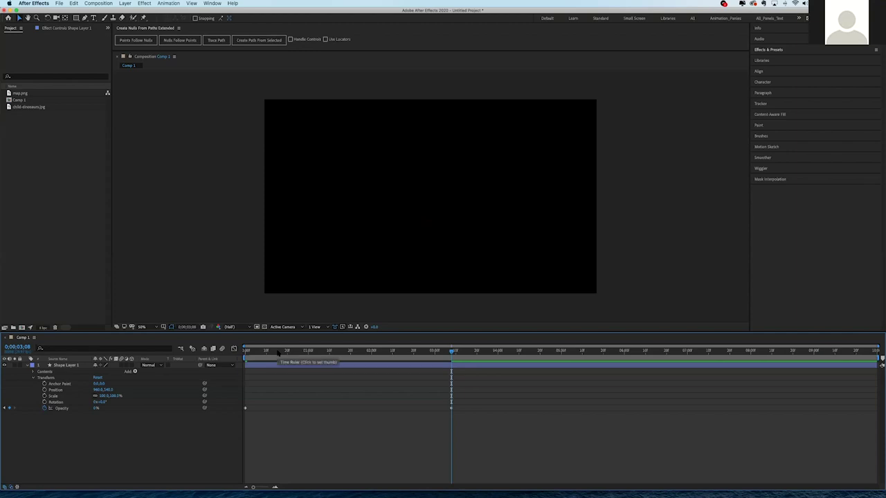
Preview the fade-out from the start and select the ending Opacity keyframe.
drag(277, 351, 245, 351)
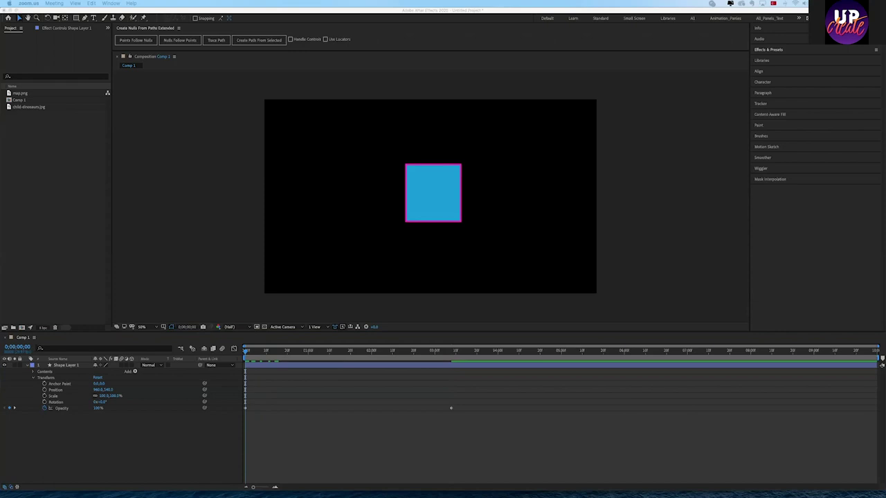
click(669, 436)
key(space)
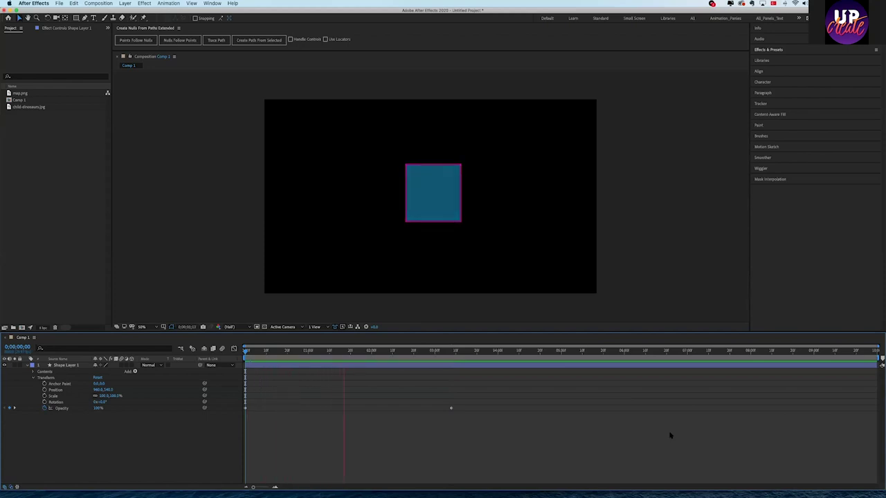
key(space)
click(311, 409)
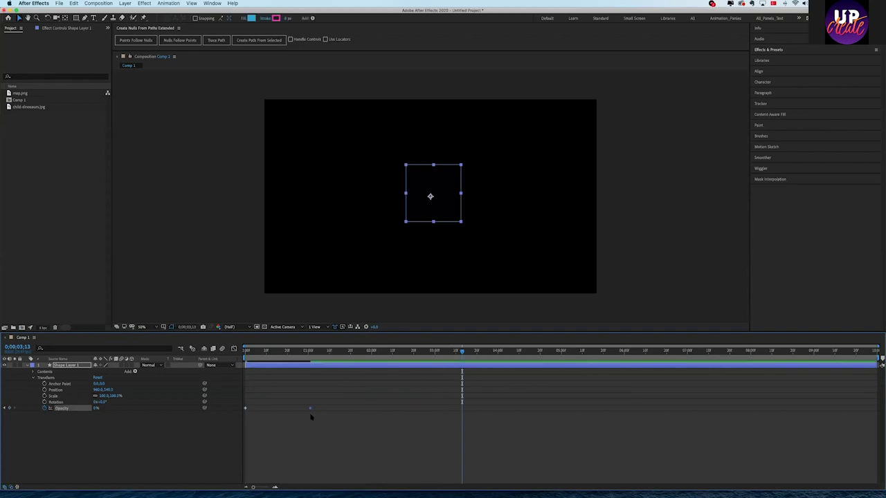
key(space)
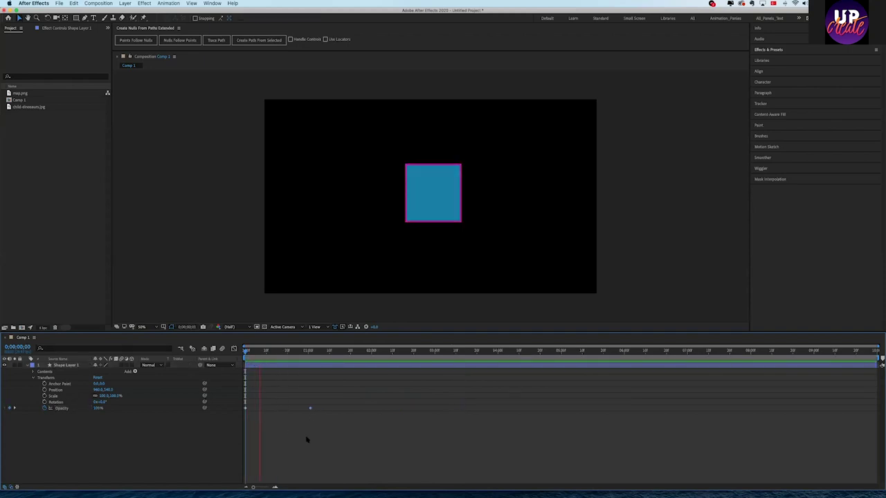
key(space)
key(Home)
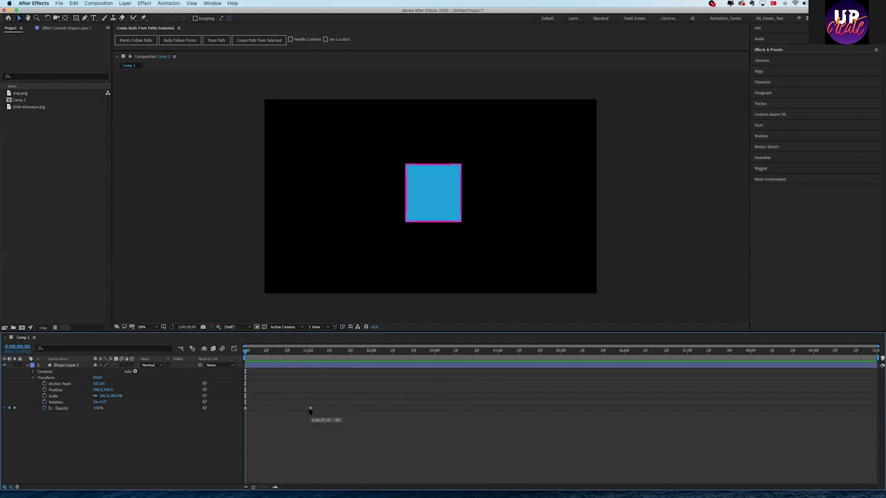
Move the fade-out keyframe earlier and preview the quicker fade.
drag(311, 410, 300, 412)
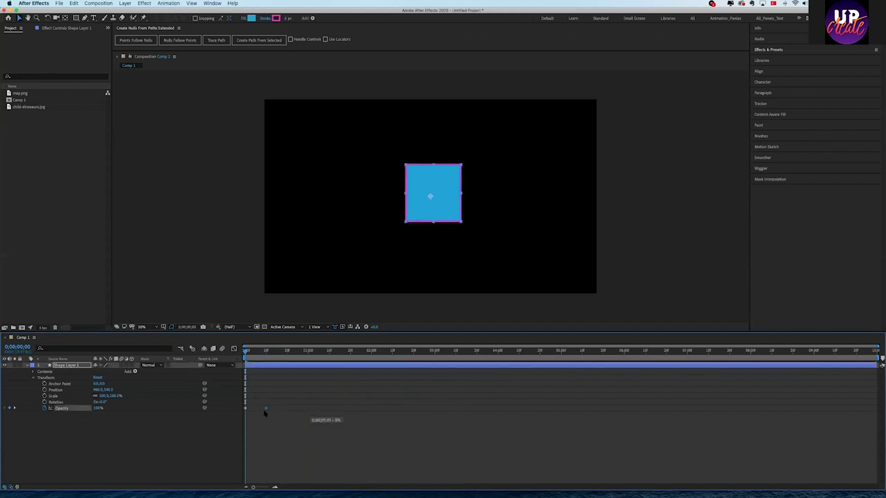
drag(300, 411, 272, 412)
click(284, 420)
key(space)
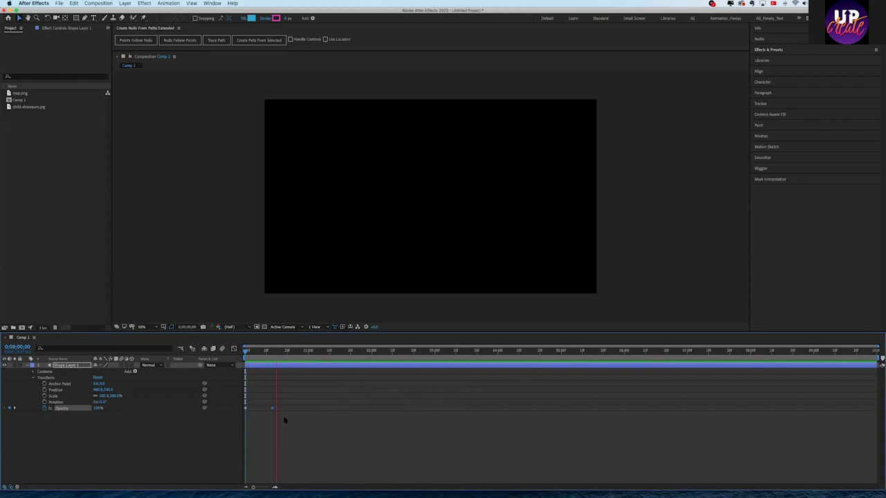
key(space)
mouse_move(282, 418)
mouse_down()
mouse_move(242, 400)
mouse_move(257, 409)
mouse_up()
click(274, 413)
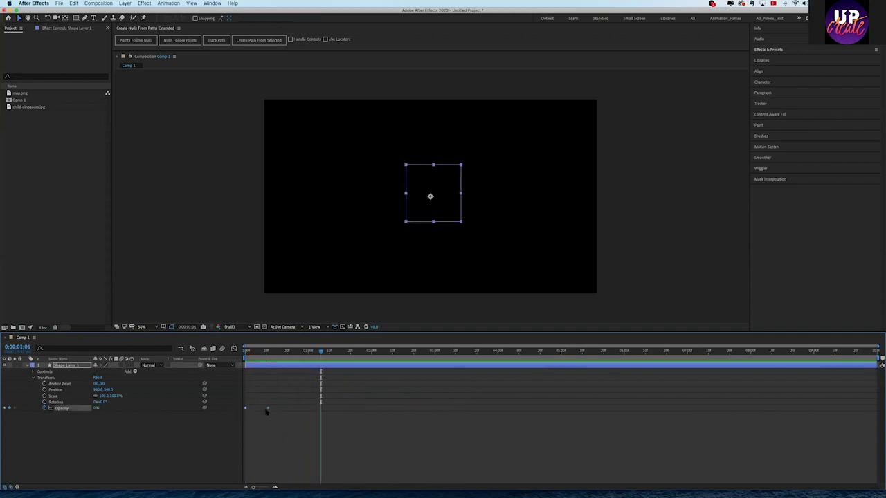
key(Home)
key(space)
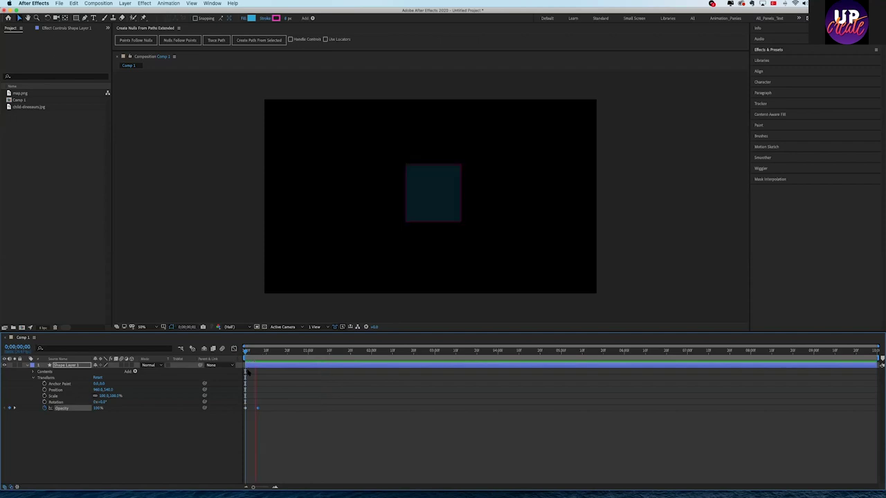
key(space)
Key Opacity at 100% at 0;00;00;13 and at 0% at 0;00;00;20.
click(272, 353)
drag(95, 408, 187, 414)
click(97, 408)
text(100)
key(Return)
click(288, 351)
click(98, 409)
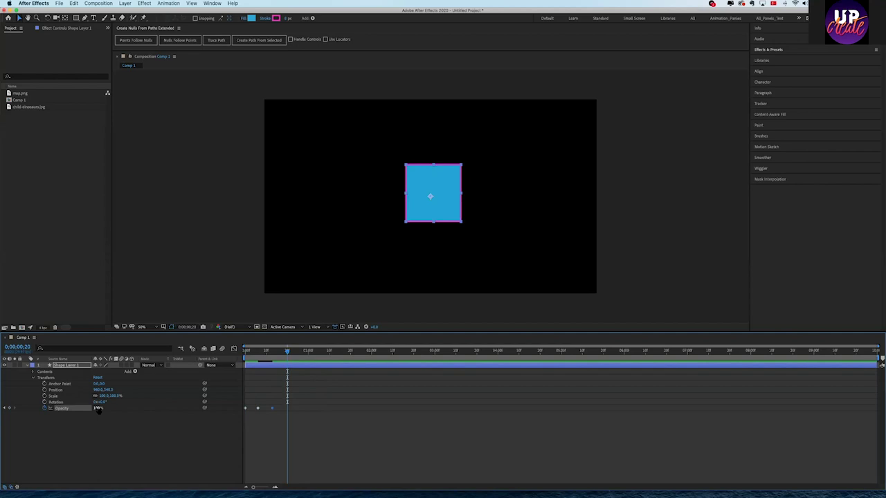
text(0)
key(Return)
Bring the square back at partial opacity, preview the flicker, then delete all Opacity keyframes.
drag(300, 360, 304, 360)
drag(98, 408, 119, 408)
key(space)
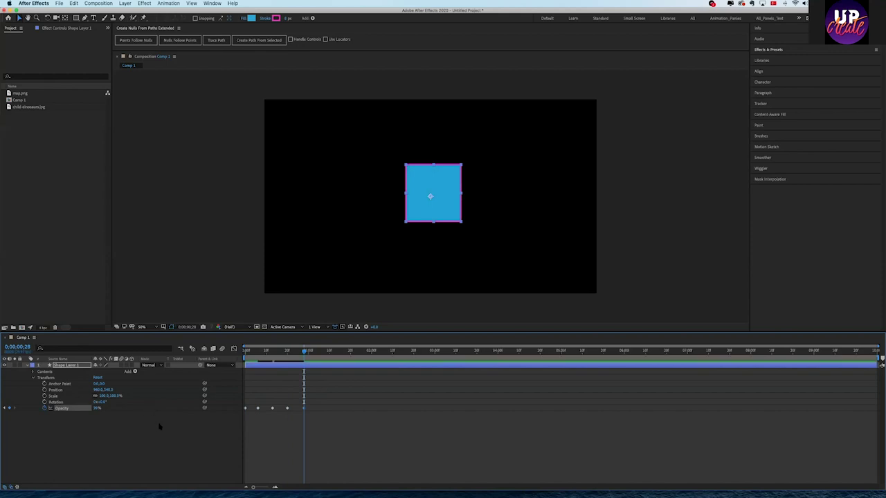
click(158, 421)
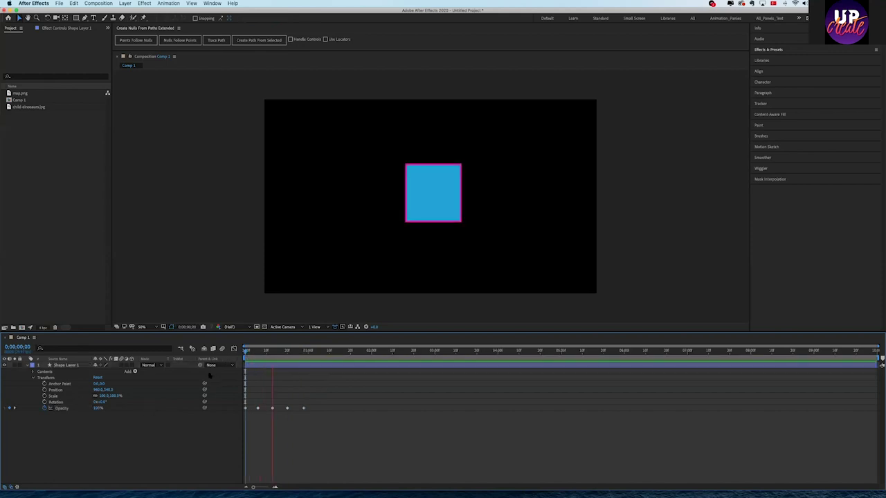
key(space)
drag(317, 427, 254, 402)
key(Delete)
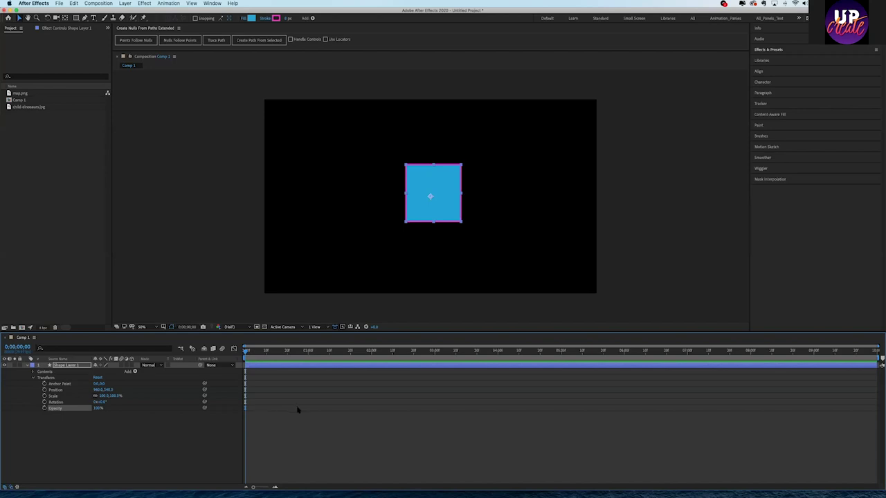
Add a starting Opacity keyframe and drag the square's Opacity down to 0%.
drag(265, 357, 223, 360)
click(316, 389)
click(341, 365)
click(44, 408)
click(353, 353)
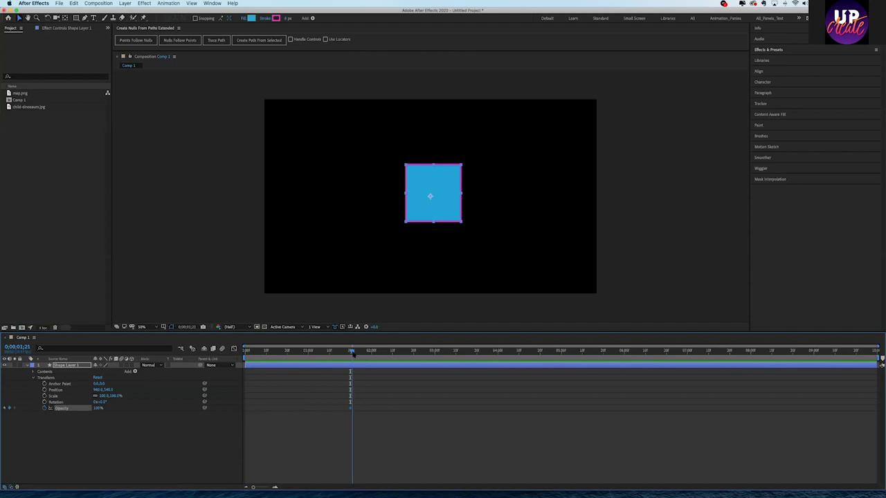
click(350, 353)
drag(97, 408, 57, 411)
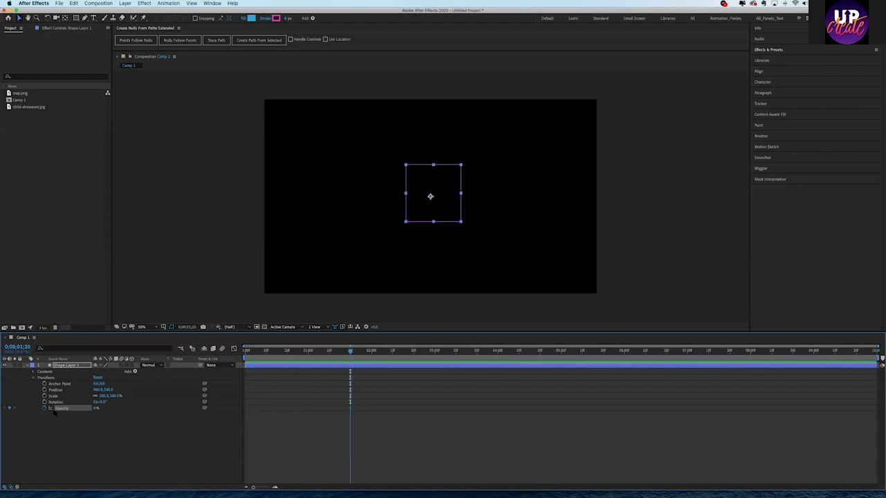
key(Home)
click(291, 417)
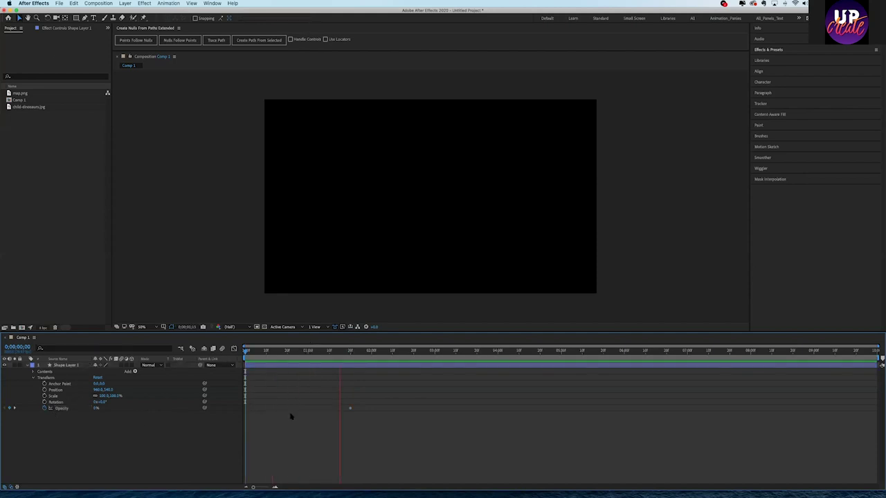
click(350, 412)
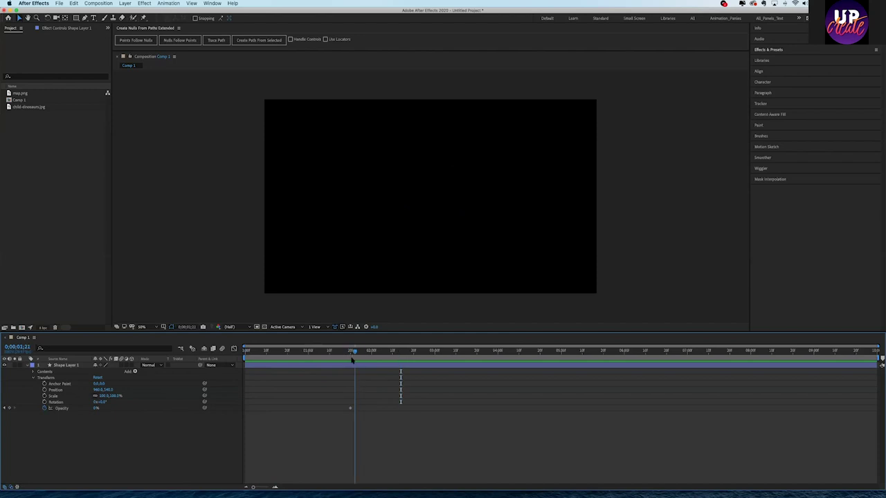
Set Opacity back to 100% and return the current time to the start.
click(97, 408)
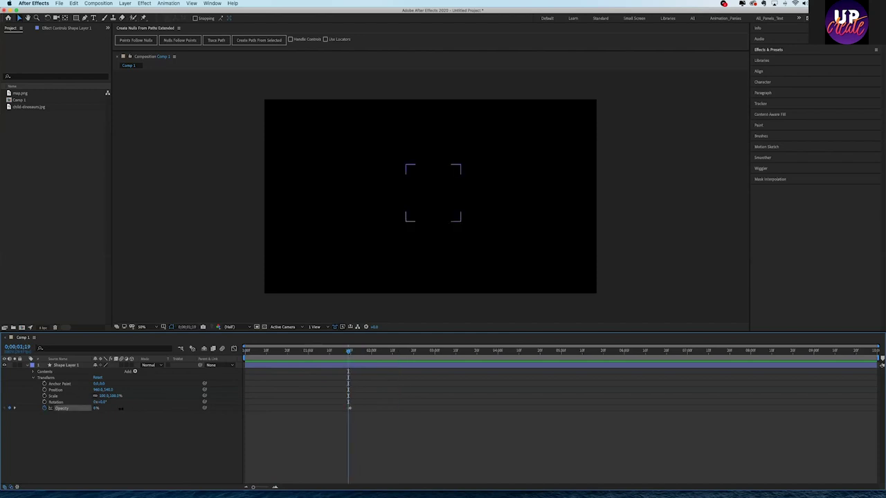
text(100)
key(Return)
click(294, 437)
key(Home)
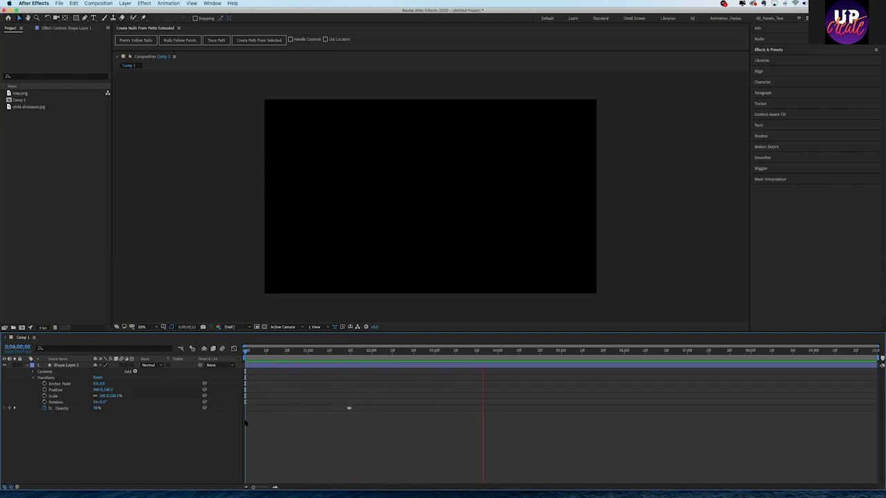
key(space)
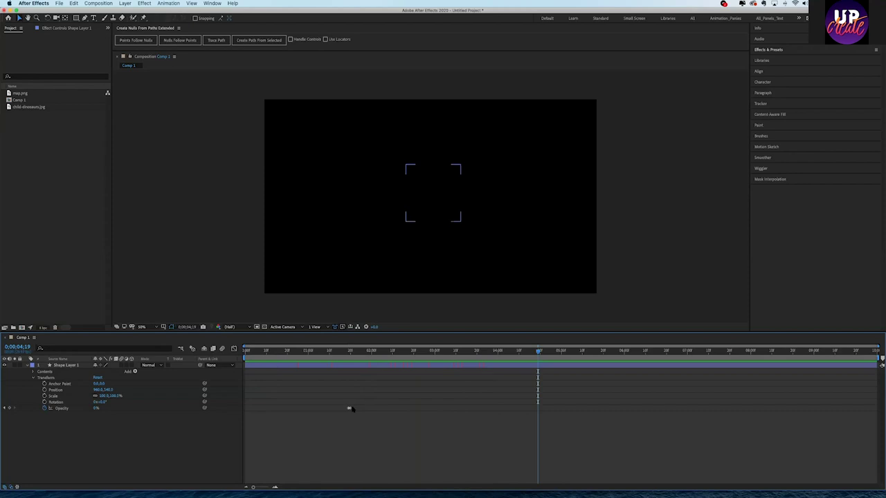
Preview, then delete the later Opacity keyframe and drag the playhead back to 0.
click(349, 408)
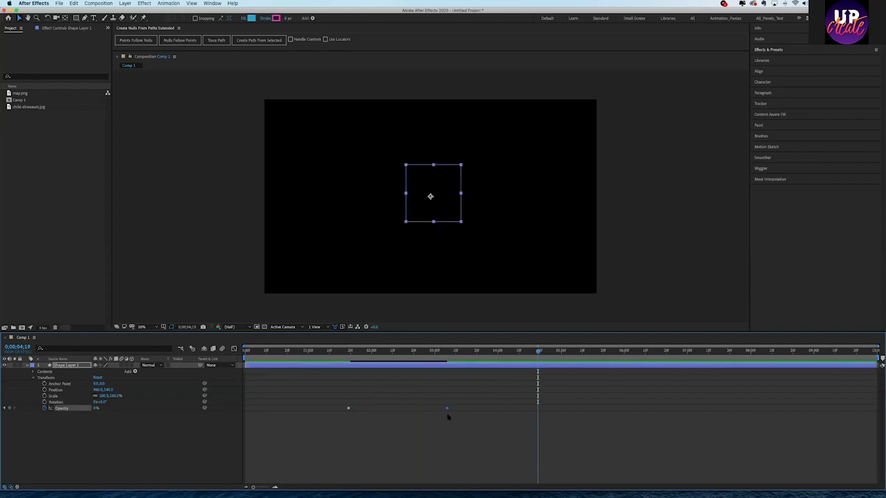
key(Home)
key(space)
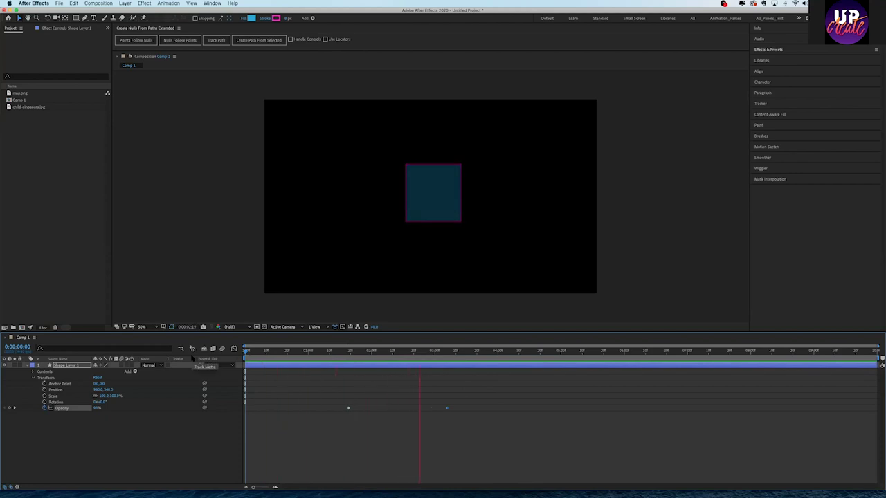
key(space)
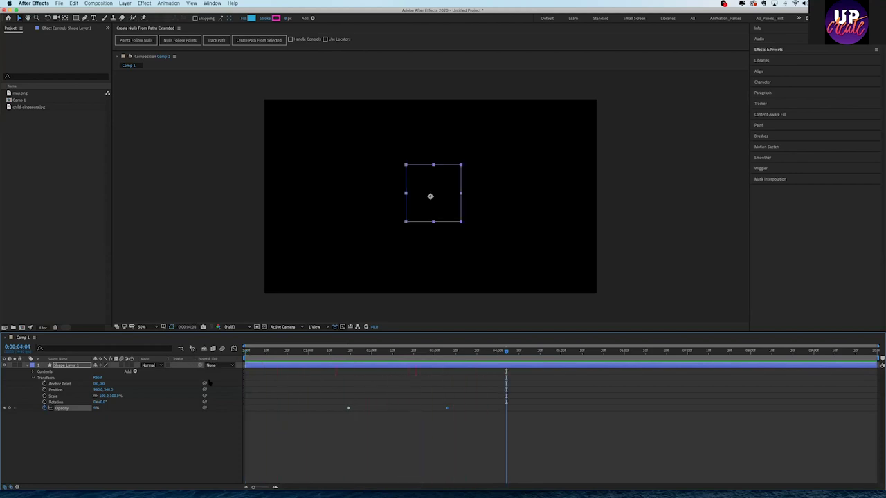
drag(397, 388, 477, 430)
key(Delete)
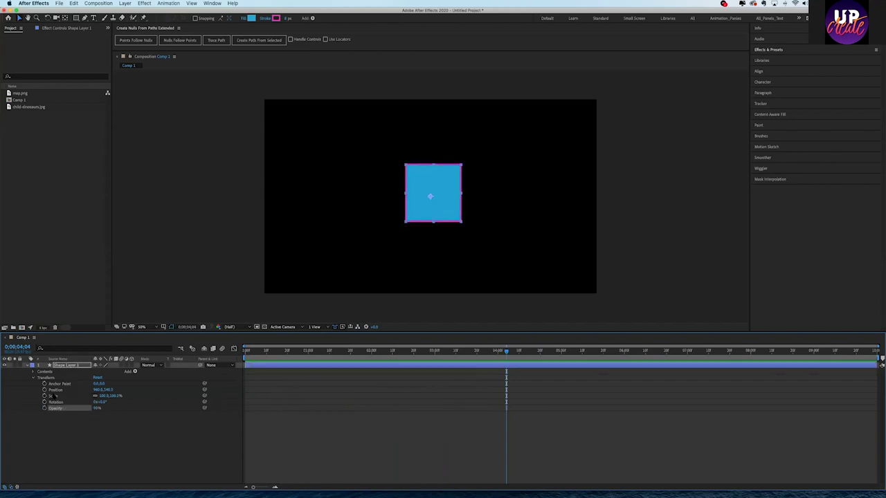
drag(272, 354, 246, 354)
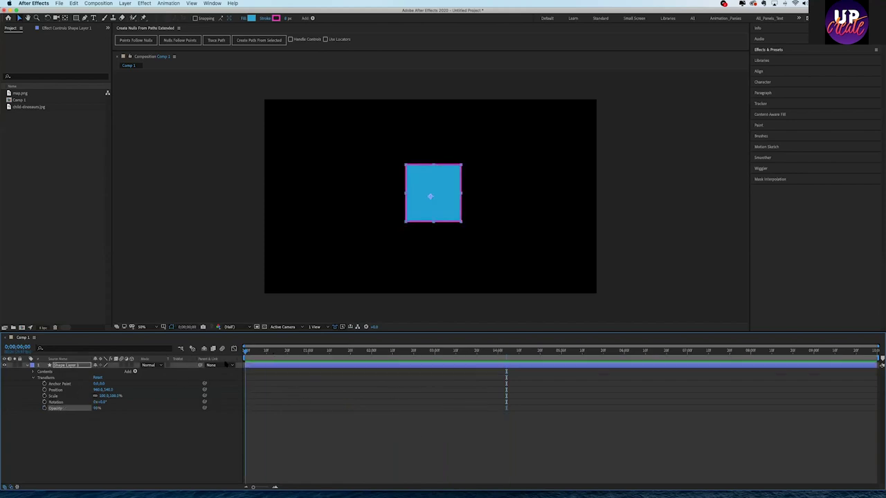
Keyframe the square to move upper right, grow to about 228% and rotate about 40° by 0;00;01;18.
click(44, 390)
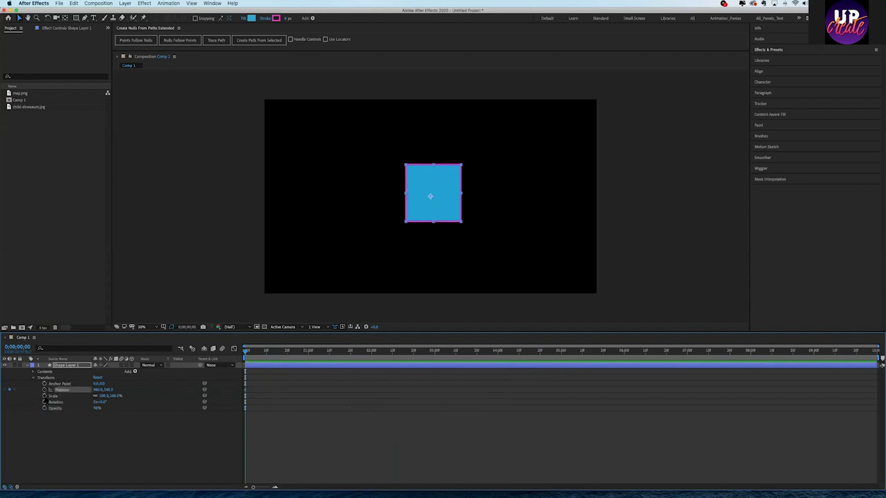
click(45, 396)
click(44, 402)
click(44, 408)
drag(330, 353, 349, 359)
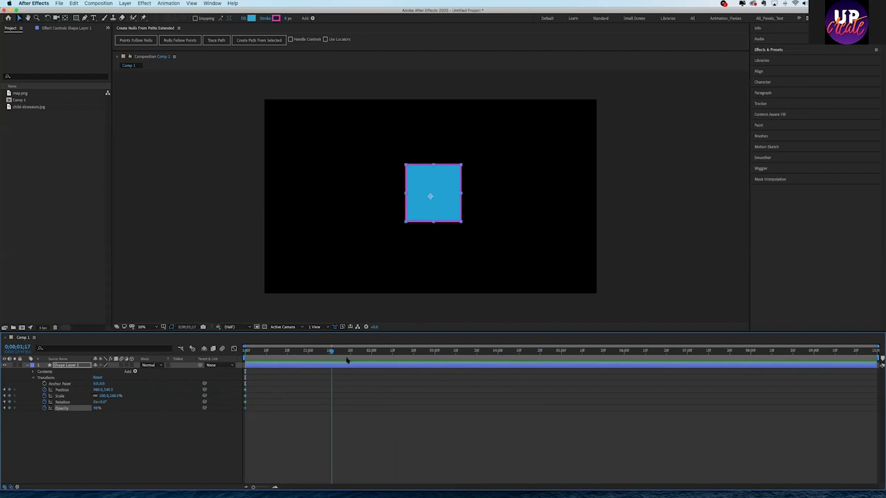
drag(450, 208, 558, 177)
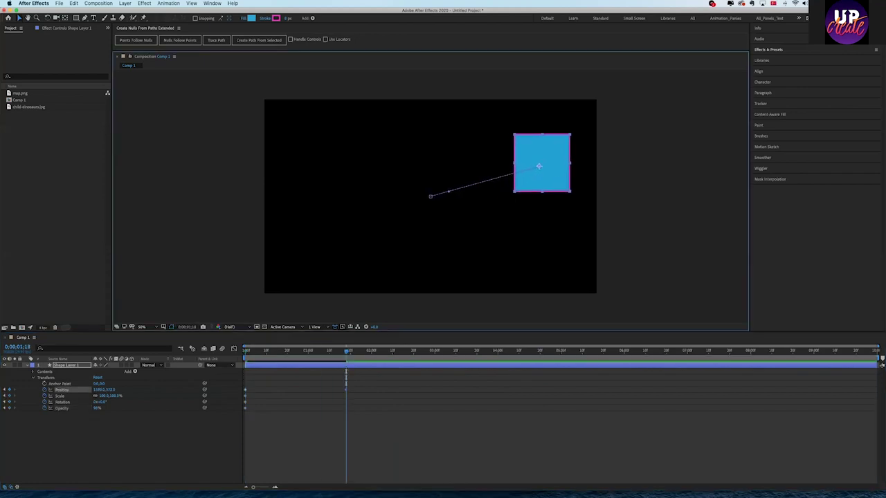
drag(104, 395, 138, 396)
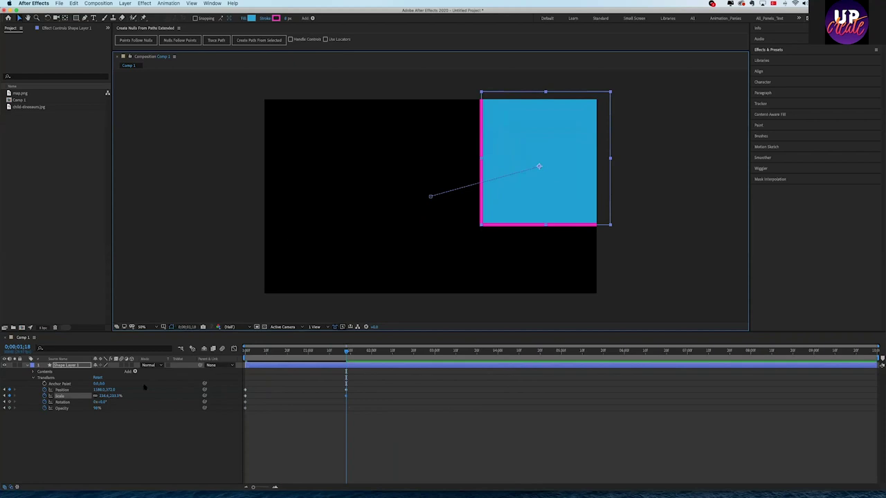
drag(102, 403, 298, 367)
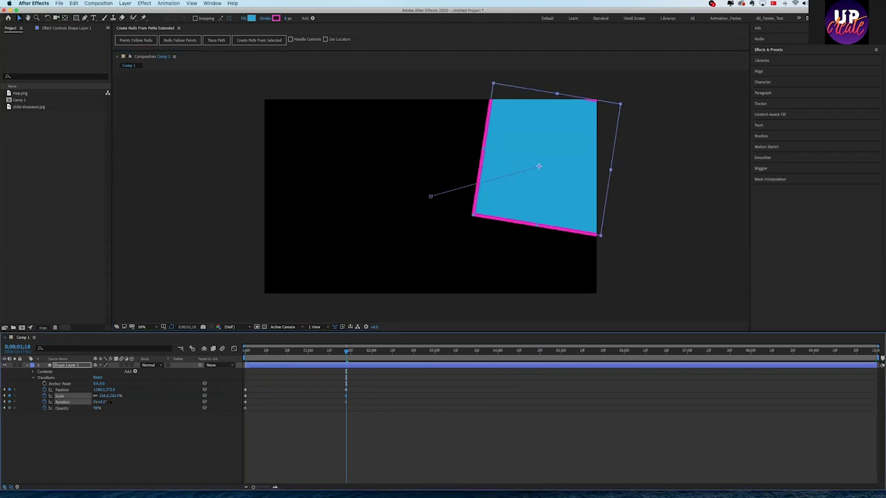
Slide the square's end keyframes earlier so the motion finishes sooner, previewing between adjustments.
key(space)
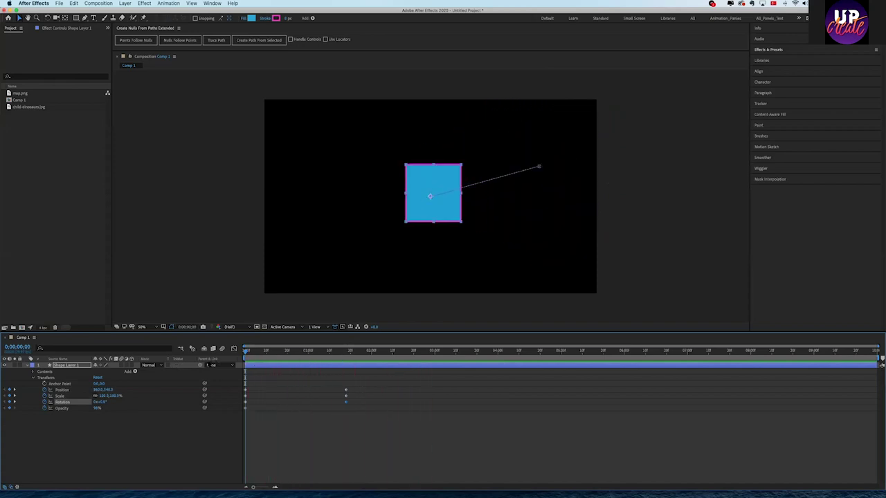
key(space)
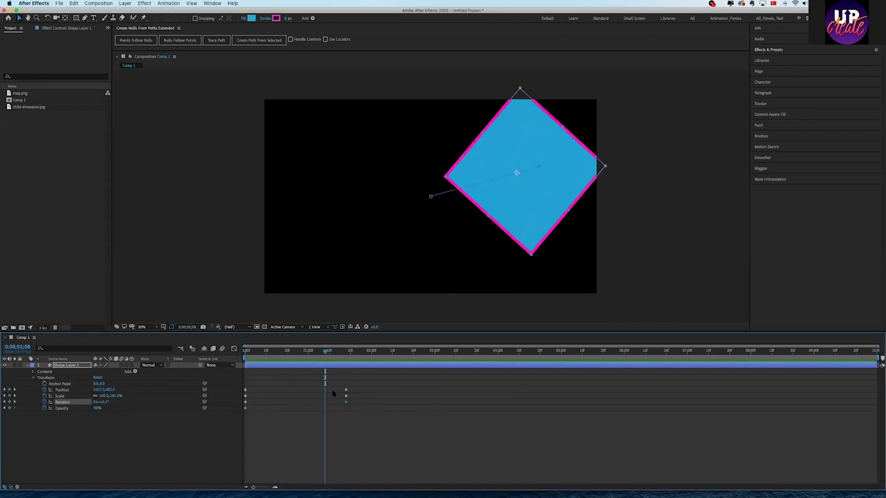
mouse_move(365, 440)
mouse_down()
mouse_move(342, 390)
mouse_move(287, 406)
mouse_up()
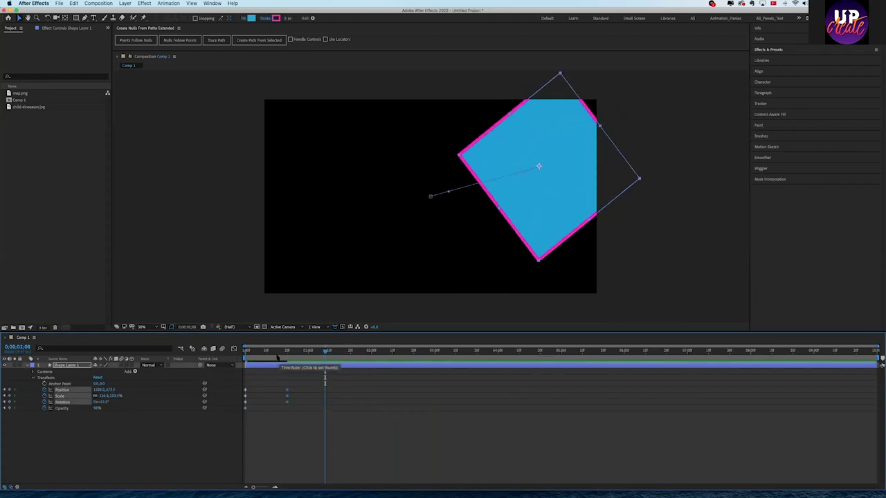
key(space)
key(space)
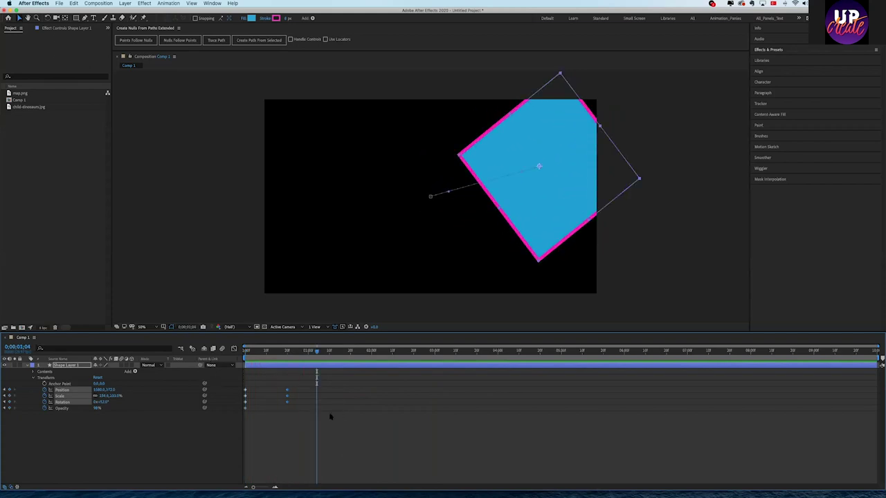
drag(289, 403, 272, 405)
key(space)
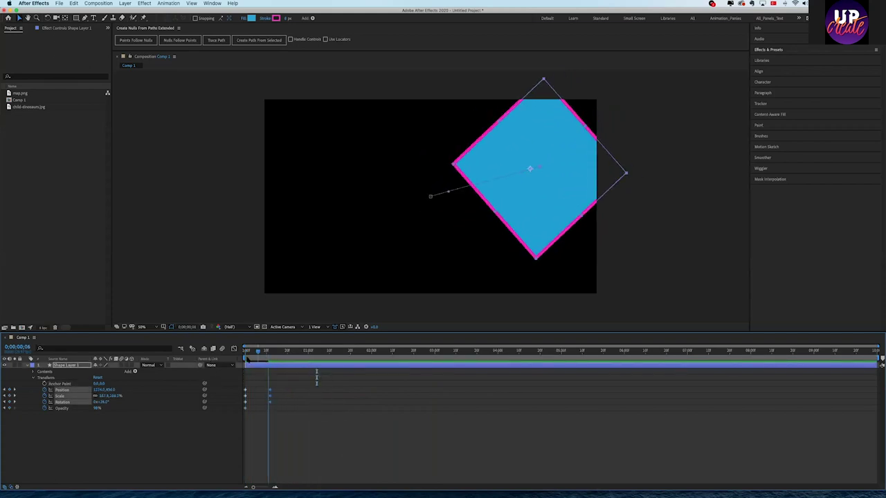
mouse_move(304, 415)
mouse_down()
mouse_move(257, 368)
mouse_move(262, 396)
mouse_up()
key(space)
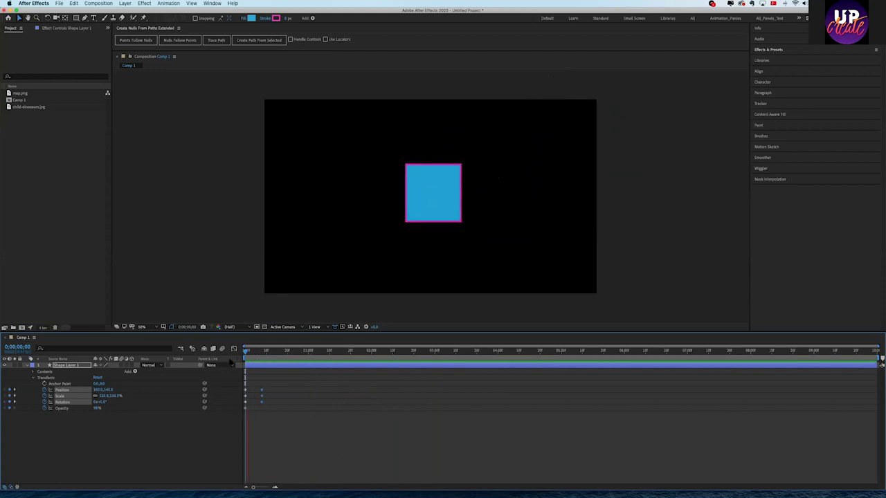
key(space)
At 0;00;00;23, move the square back left, shrink it to about 93% and tilt it slightly.
click(293, 353)
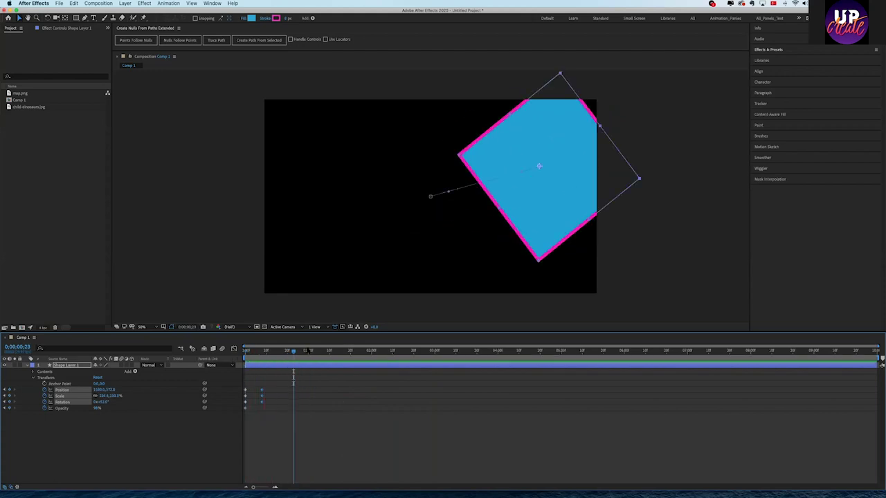
drag(530, 229, 298, 234)
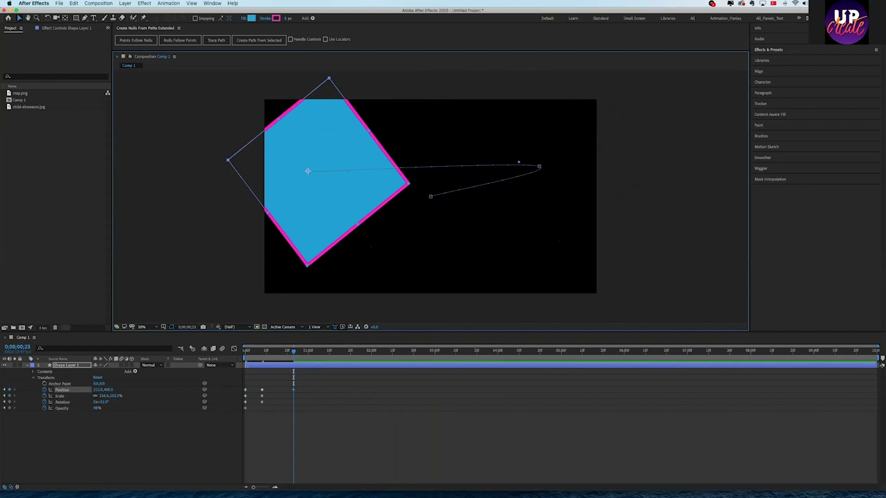
drag(104, 396, 166, 397)
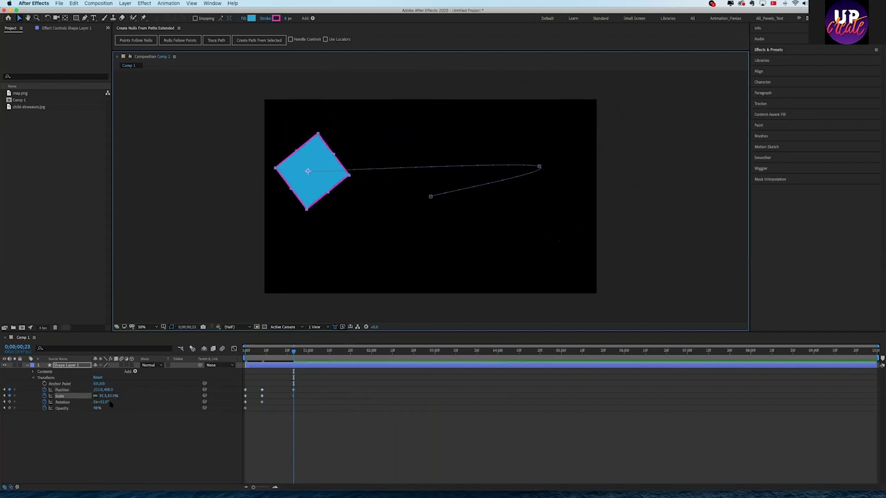
drag(101, 402, 83, 403)
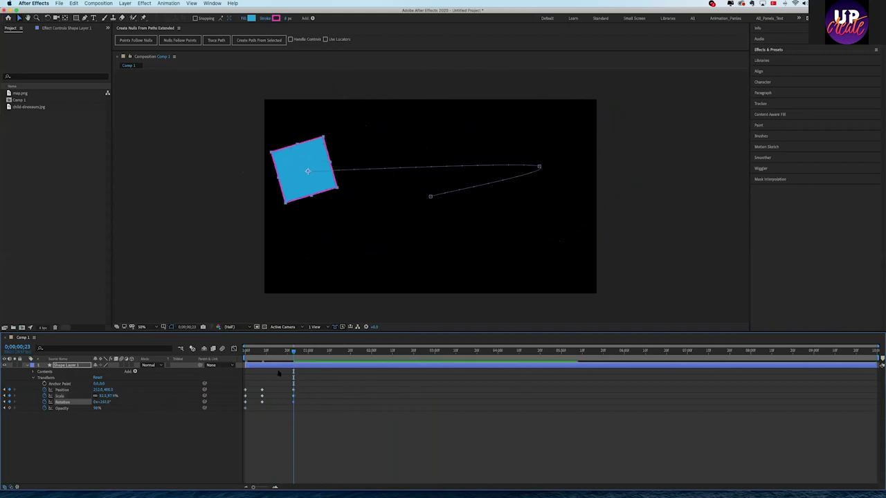
key(space)
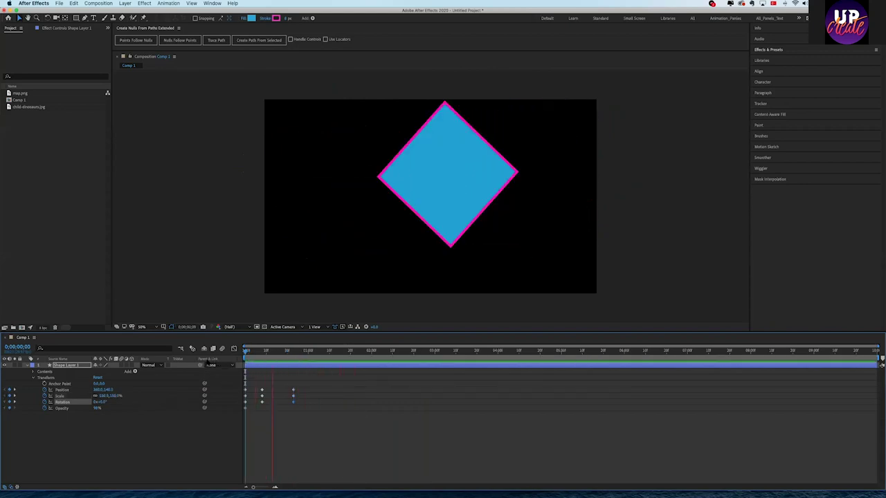
key(space)
click(28, 366)
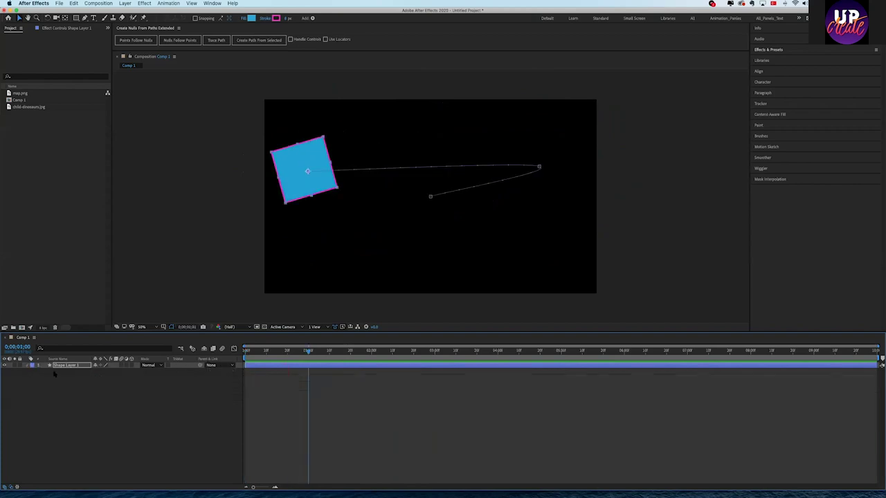
Duplicate Shape Layer 1 twice with Cmd+D, making three copies of the animated blue square.
drag(261, 358, 231, 359)
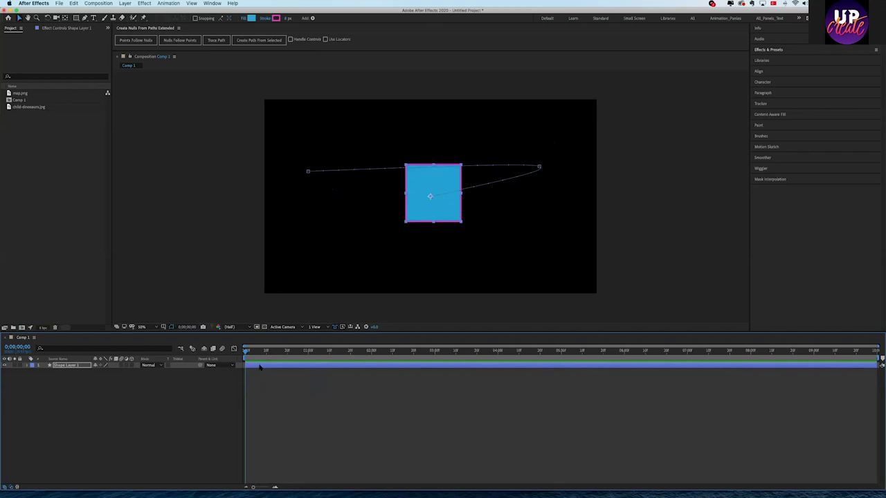
click(132, 397)
click(68, 366)
key(super+d)
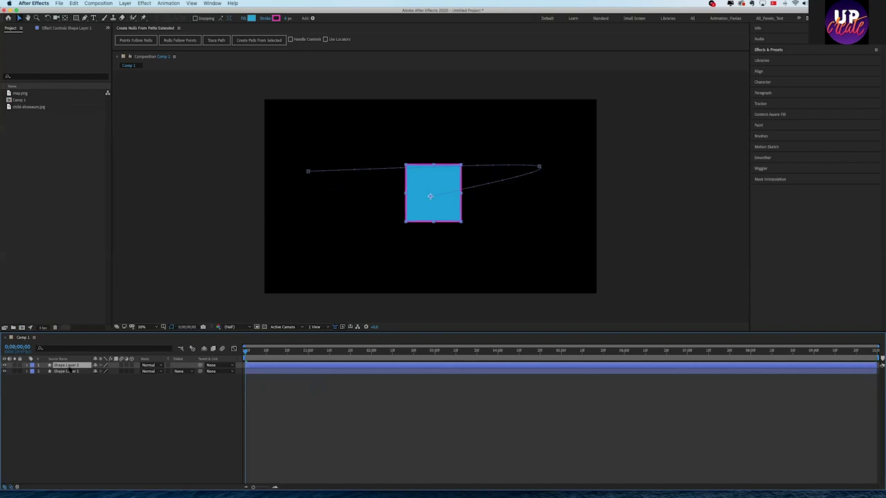
key(space)
key(space)
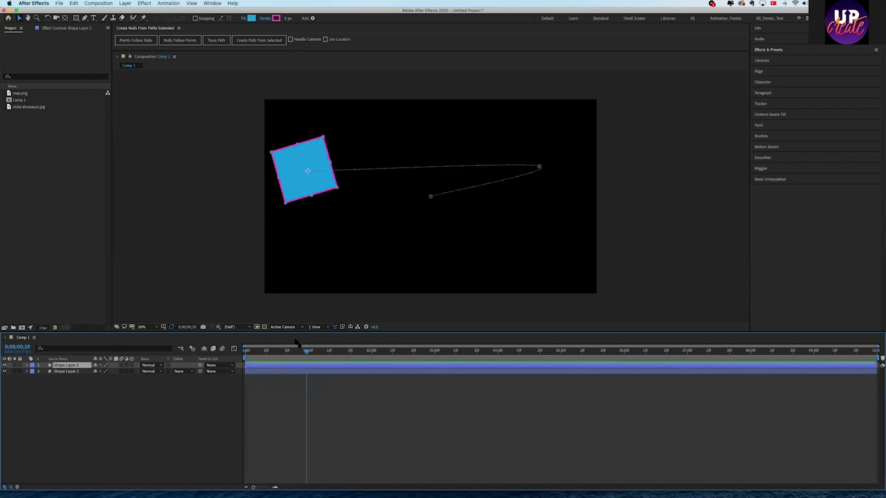
key(ctrl+d)
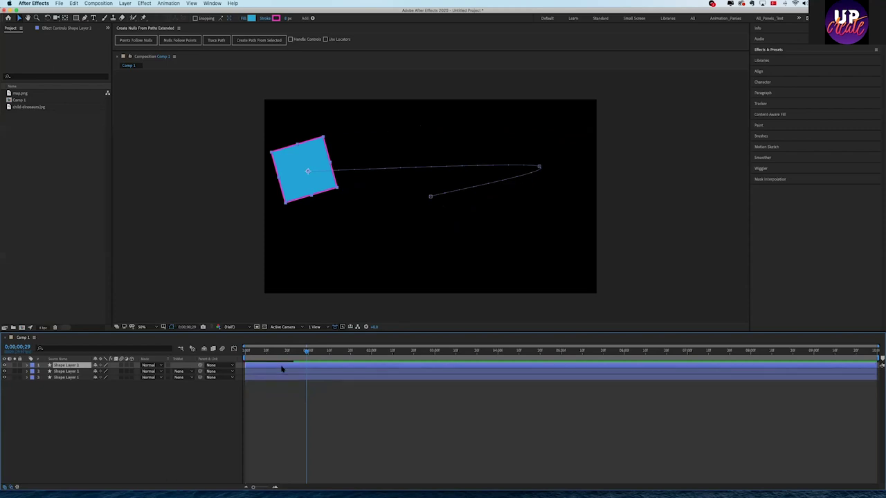
key(Home)
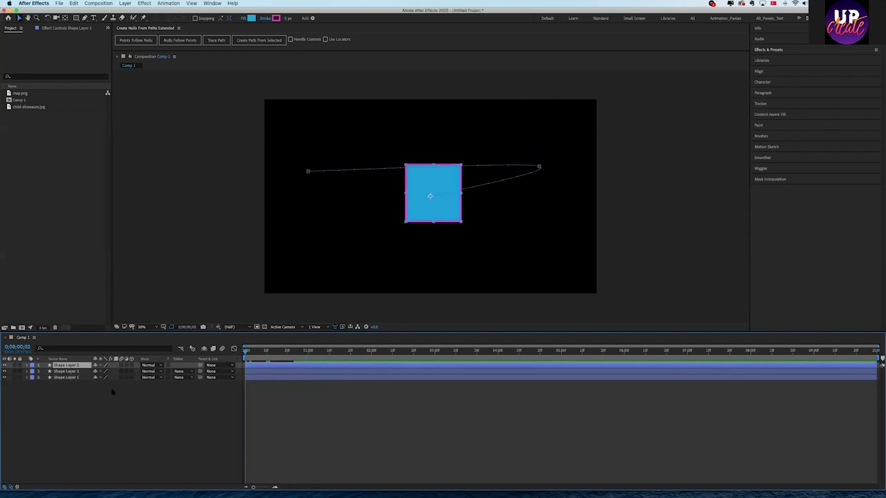
Select Shape Layers 1–3 and reveal their animated Position, Scale, Rotation and Opacity with U.
click(271, 401)
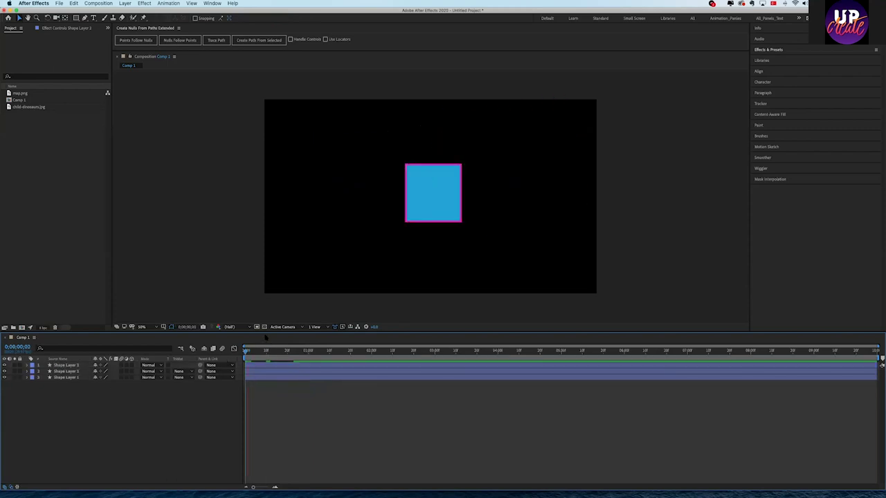
key(space)
key(space)
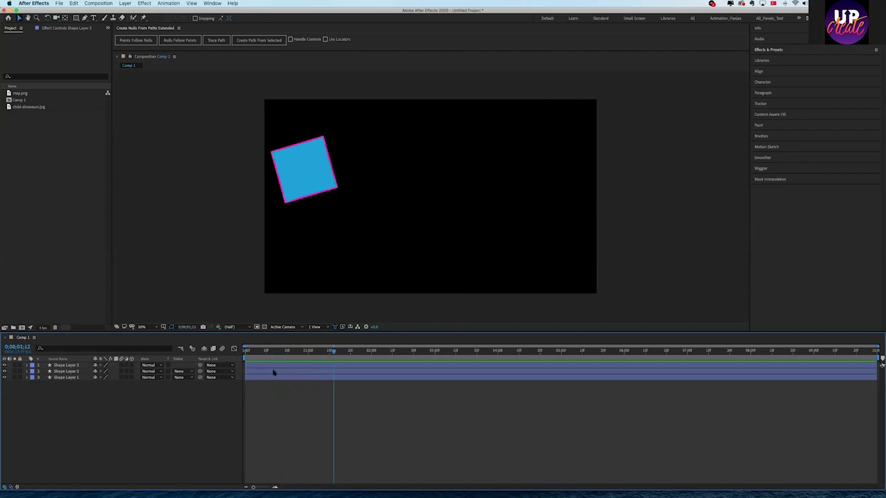
drag(74, 392, 59, 365)
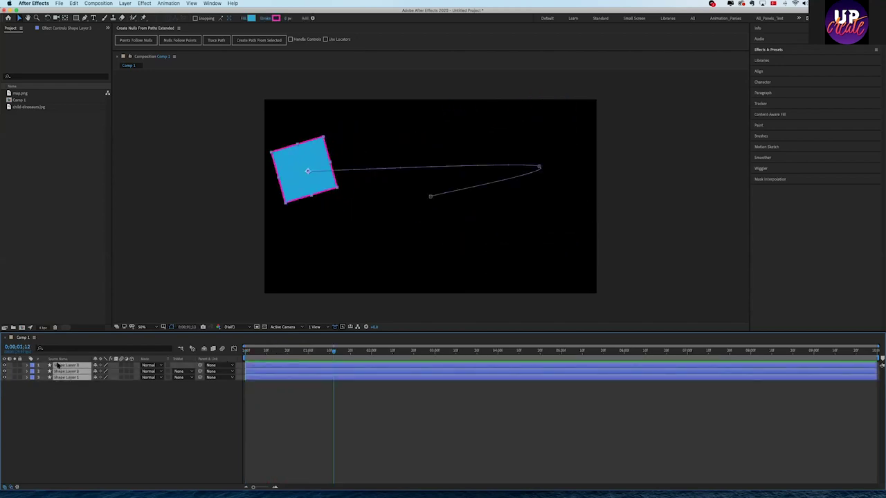
key(u)
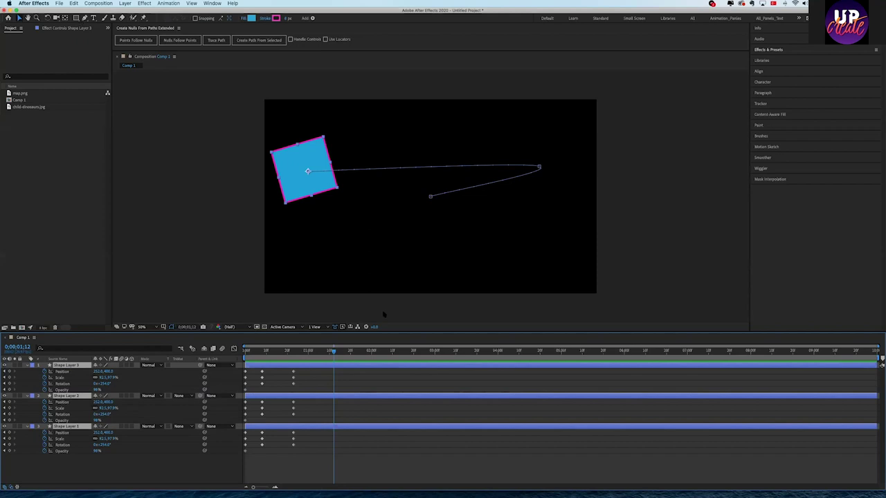
Shift the keyframes of Shape Layers 1 and 2 slightly later in time.
click(364, 485)
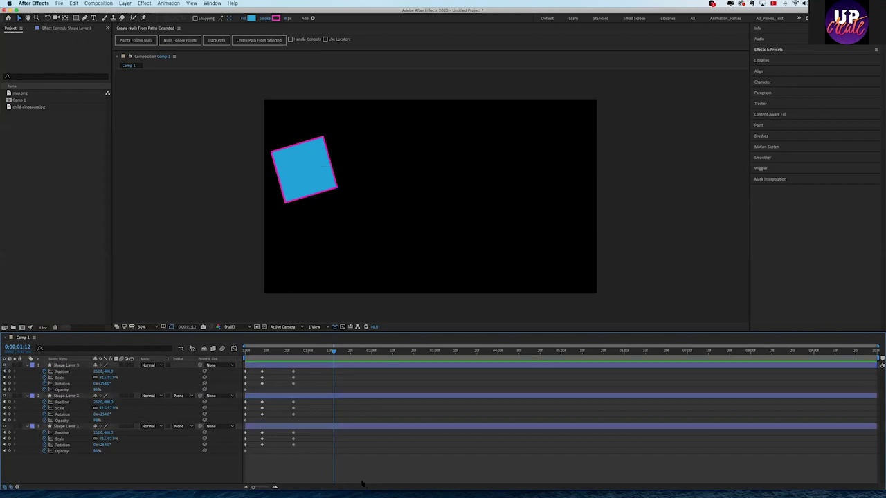
click(296, 399)
shift+click(300, 368)
click(309, 423)
drag(309, 422, 244, 368)
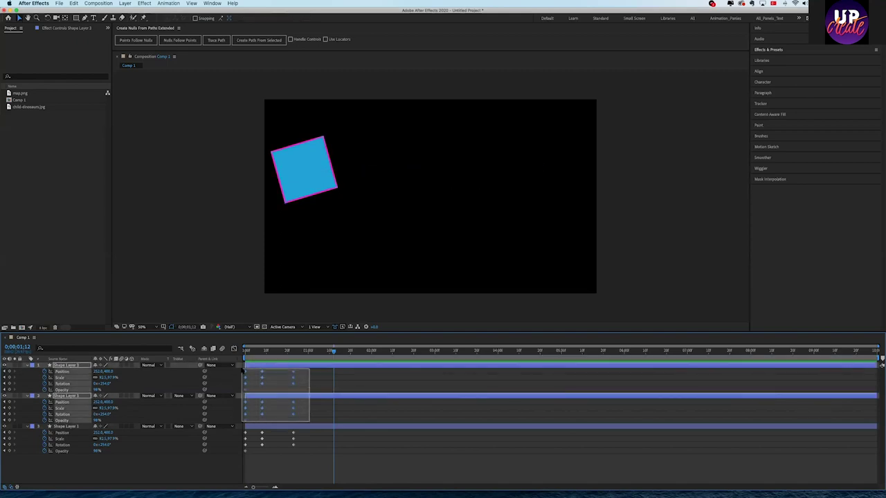
drag(261, 379, 269, 379)
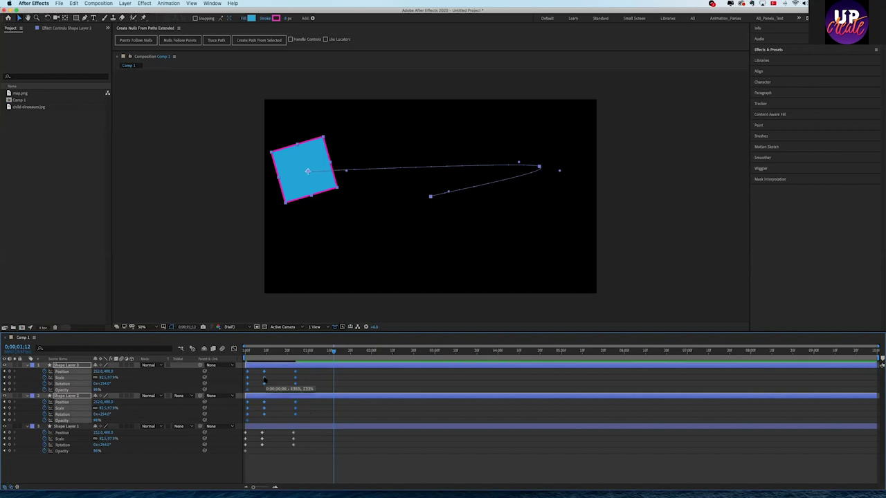
Shift the top layer's keyframes later still and preview the staggered squares from the start.
drag(310, 393, 246, 367)
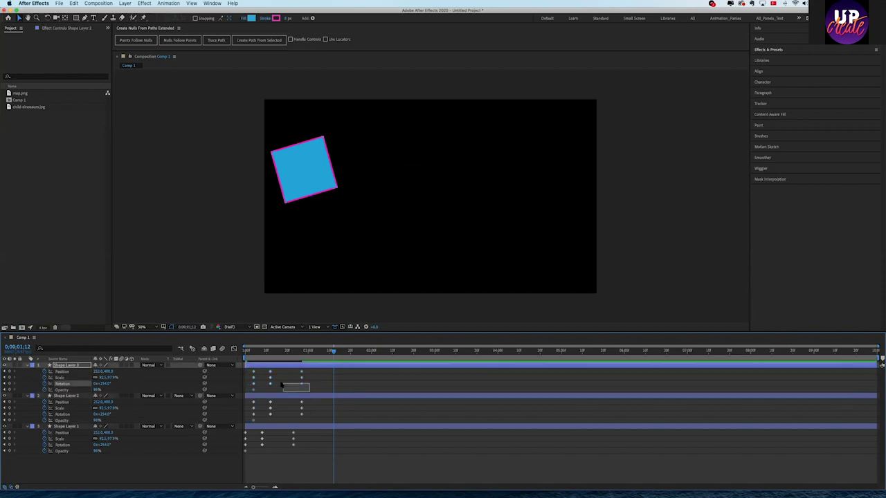
drag(254, 375, 261, 375)
key(Home)
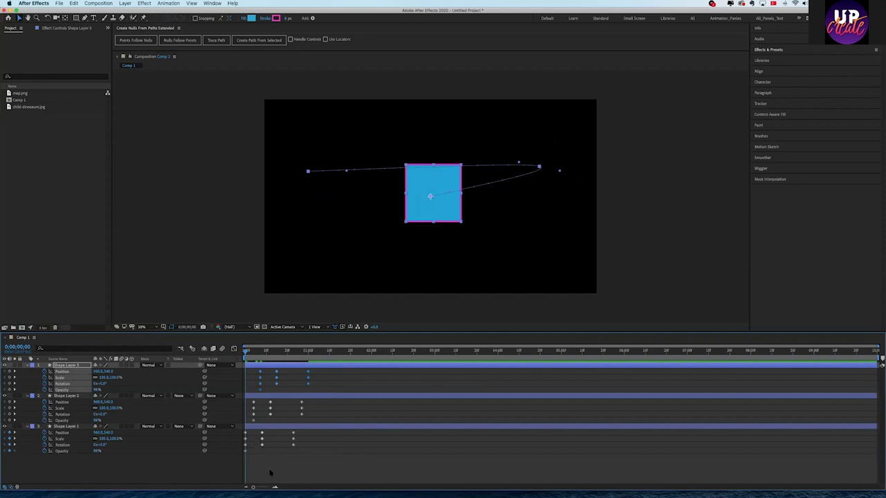
click(270, 472)
key(space)
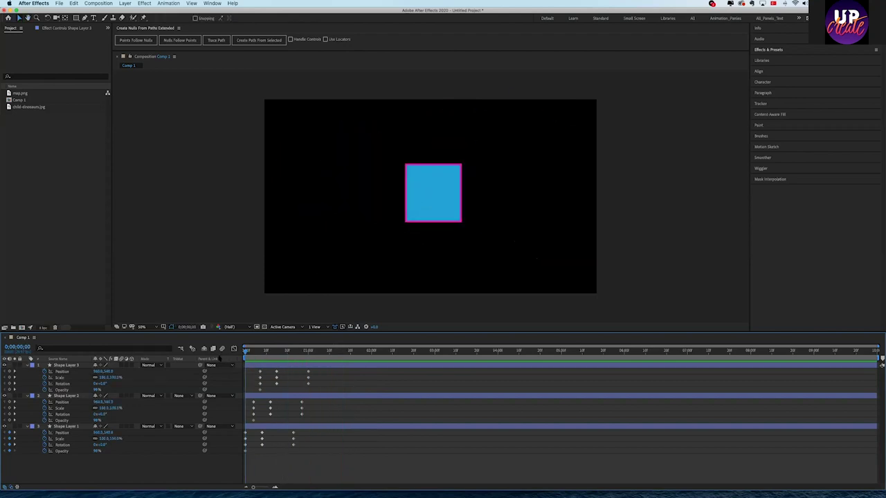
key(space)
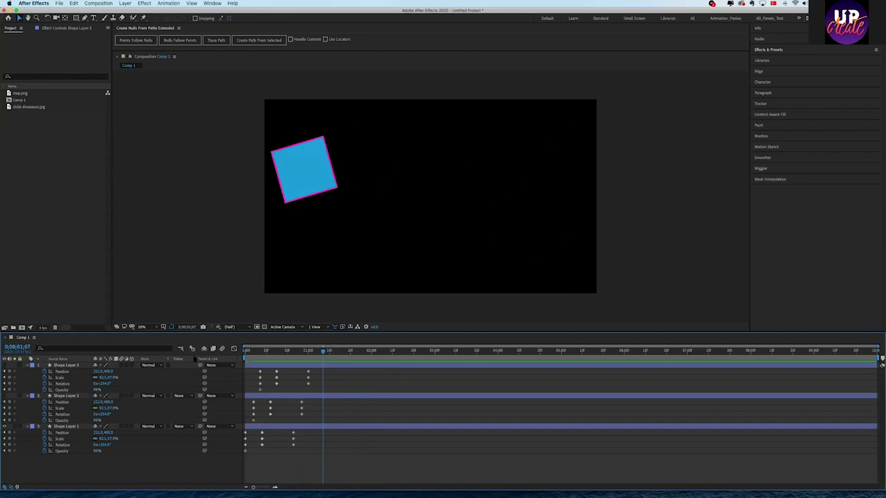
click(251, 354)
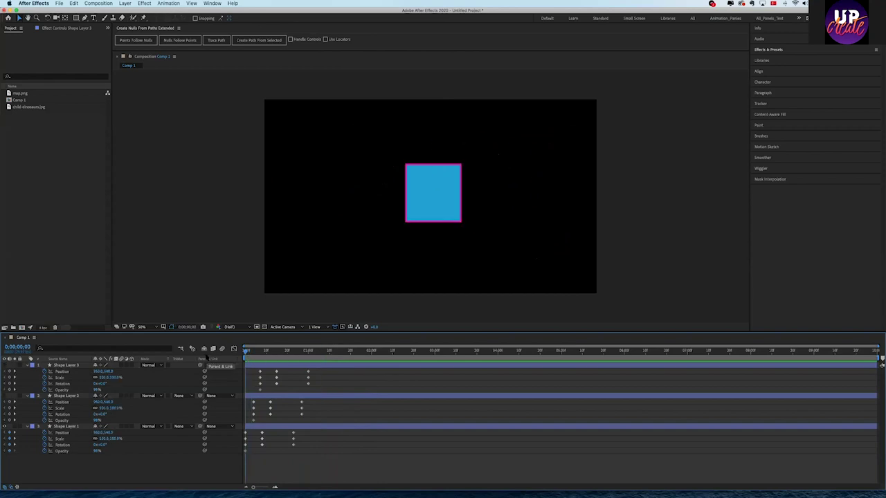
key(space)
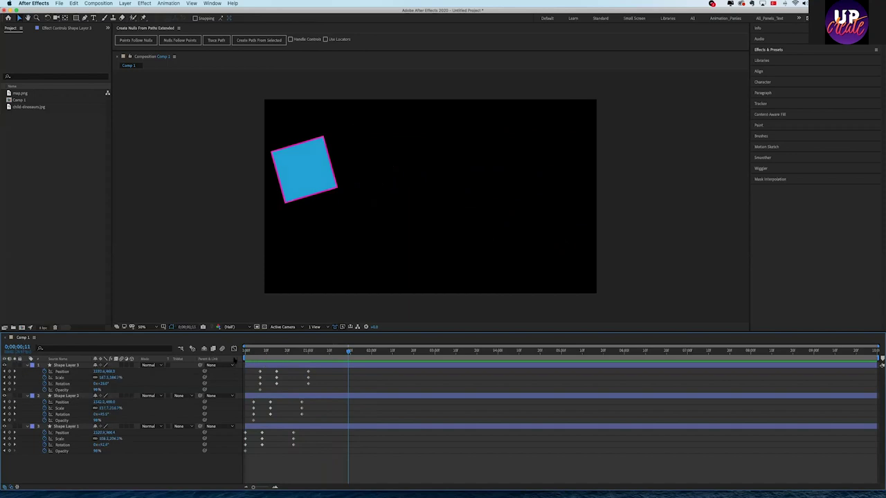
key(Home)
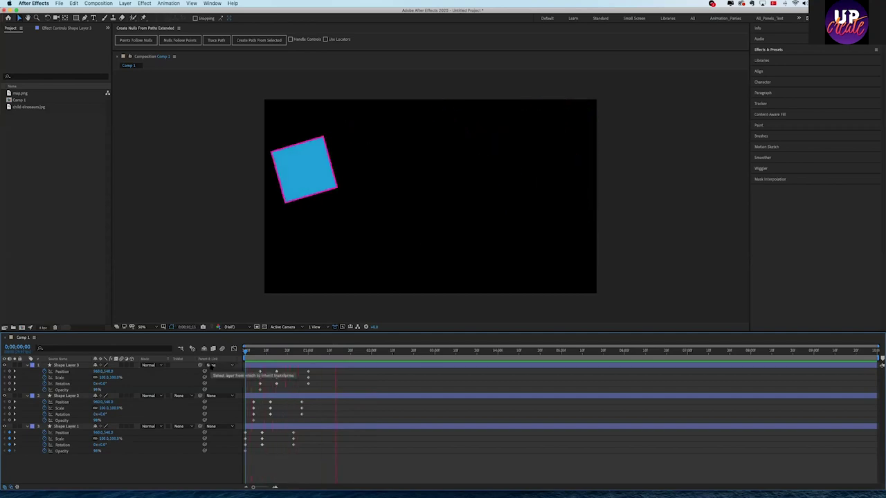
key(space)
key(space)
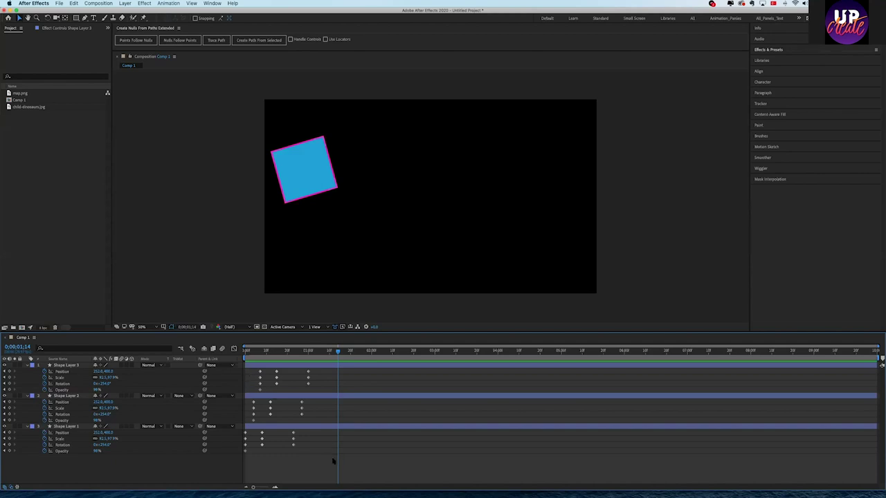
key(ctrl+a)
key(Delete)
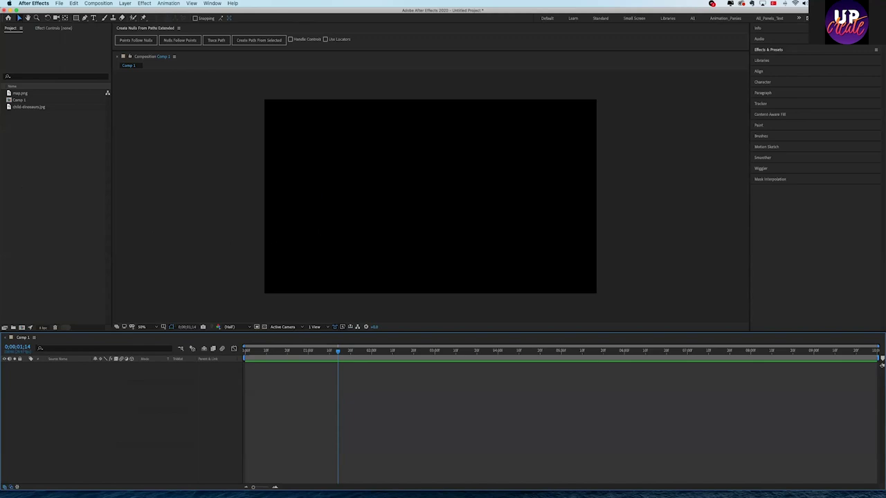
Toggle the composition view between full and half size, then add map.png as a layer in Comp 1.
key(slash)
key(comma)
drag(20, 93, 66, 378)
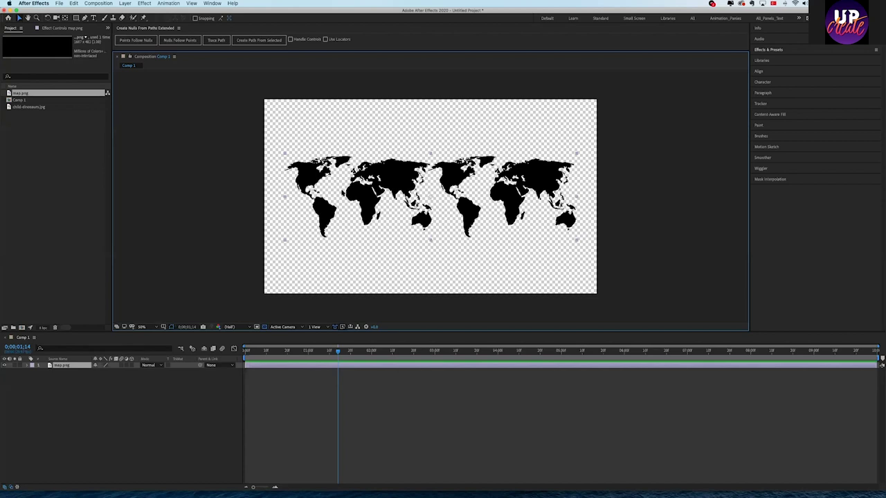
Shift the map.png layer right so the world map overhangs Comp 1's right edge.
drag(355, 205, 447, 207)
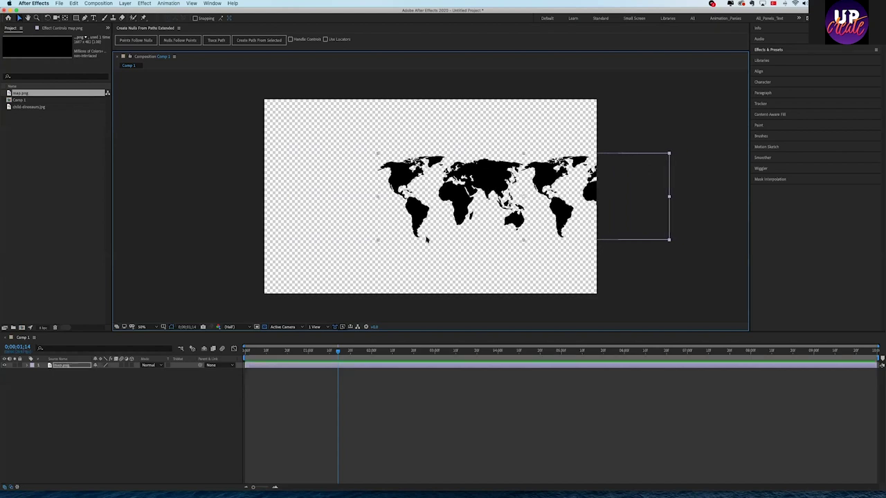
drag(450, 206, 453, 207)
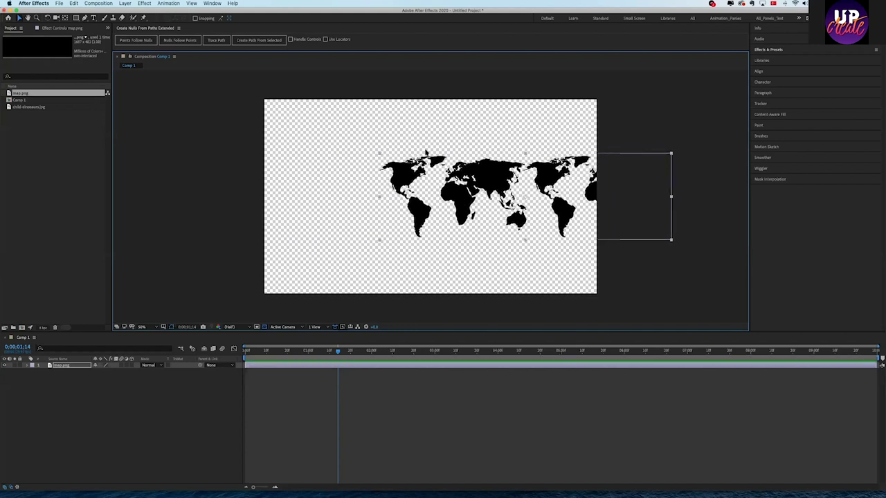
Add a starting Position keyframe for map.png at 0s and set the time to exactly 3 seconds.
key(Home)
key(p)
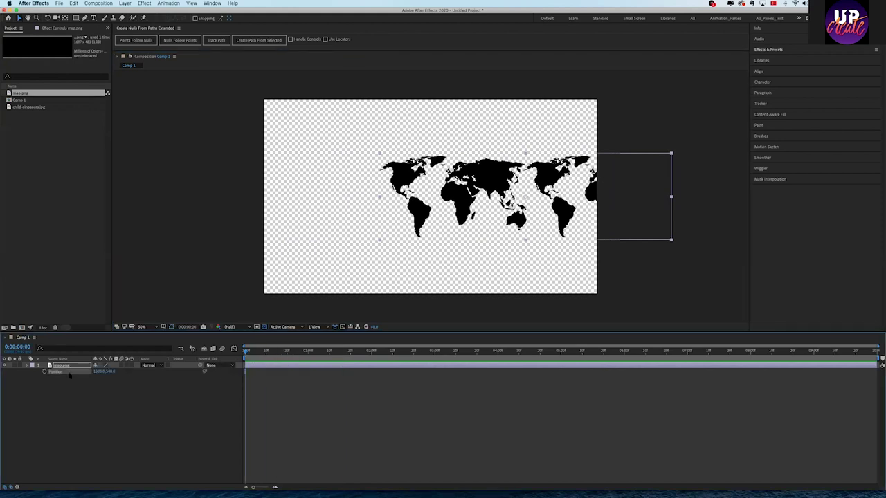
click(45, 371)
drag(328, 351, 739, 351)
drag(814, 344, 876, 350)
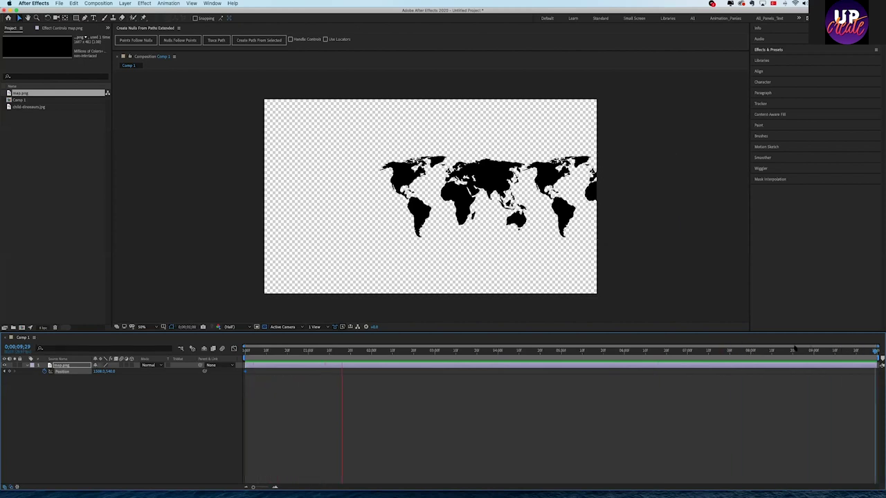
drag(794, 349, 462, 351)
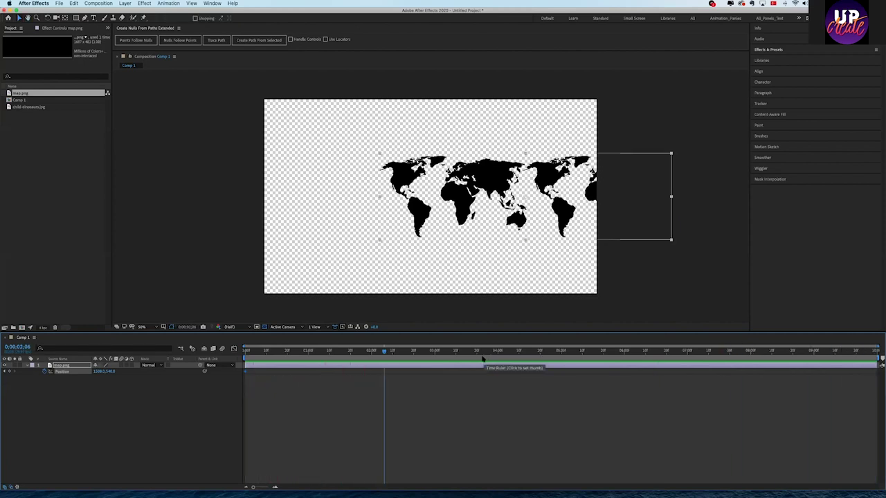
click(435, 351)
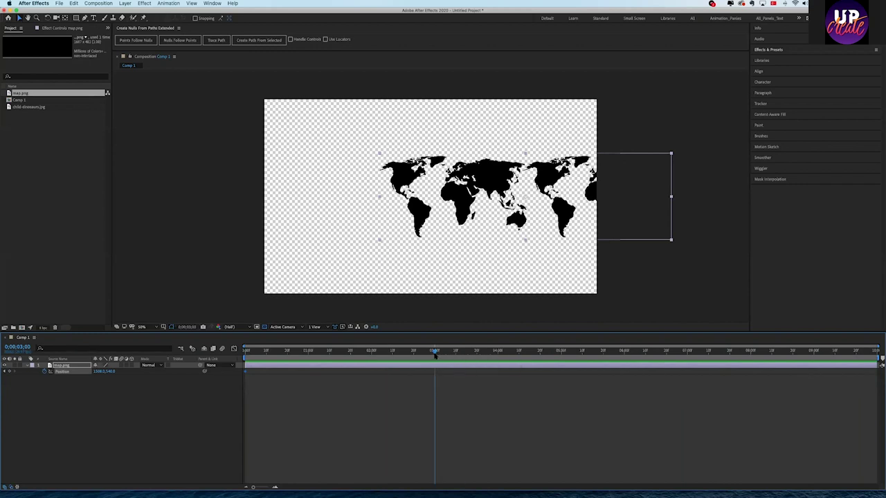
Trim Comp 1 to the 3-second work area and slide the map left for the ending keyframe.
click(100, 5)
click(105, 34)
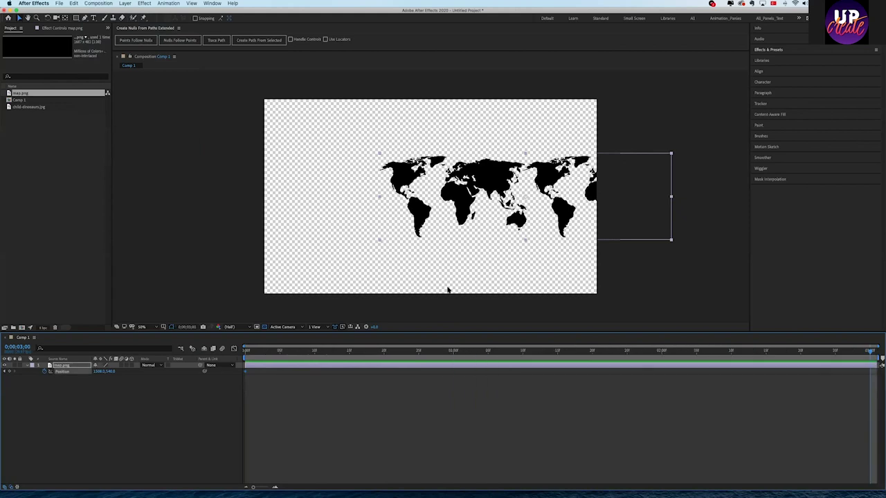
key(space)
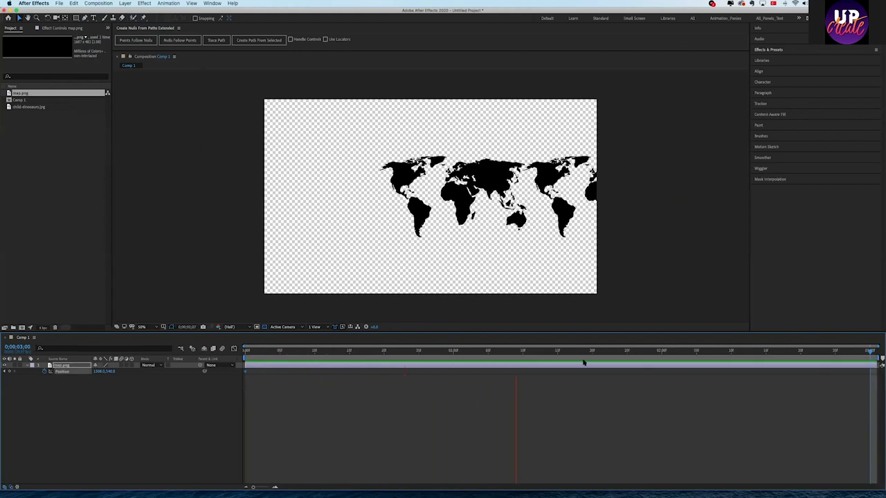
key(space)
click(882, 356)
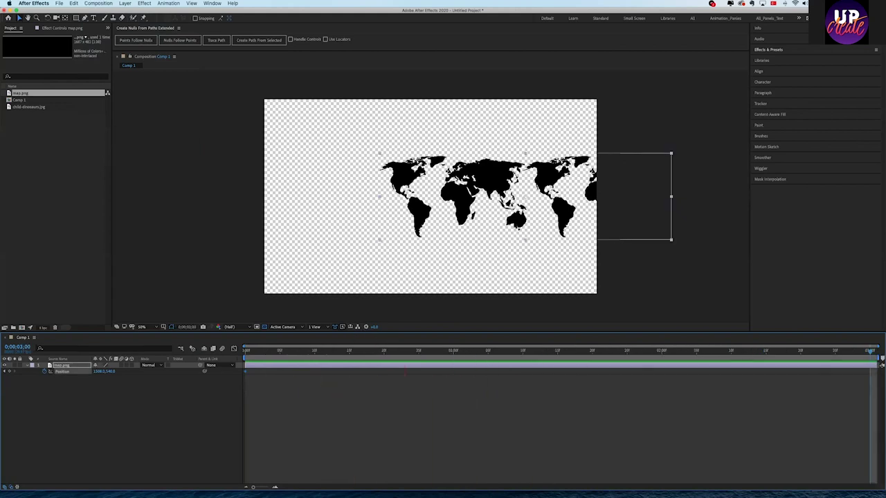
drag(102, 371, 69, 371)
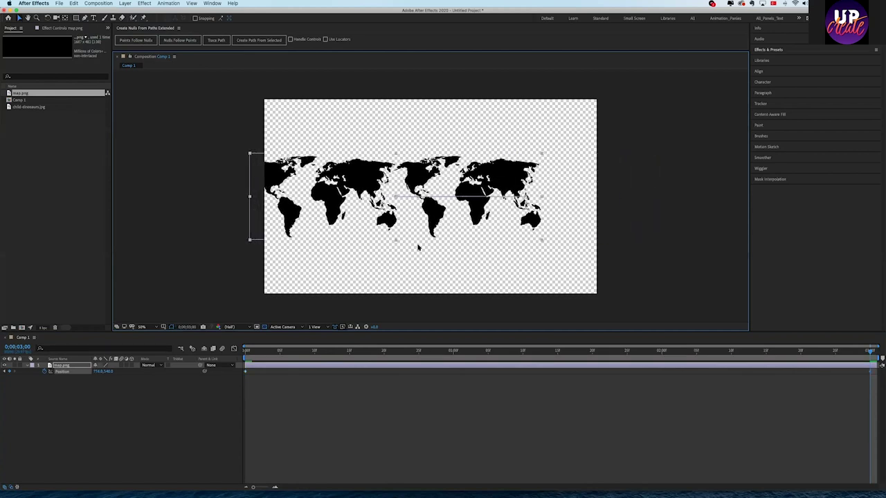
Preview the map slide at 200% zoom, panning the view to centre South America.
key(space)
key(space)
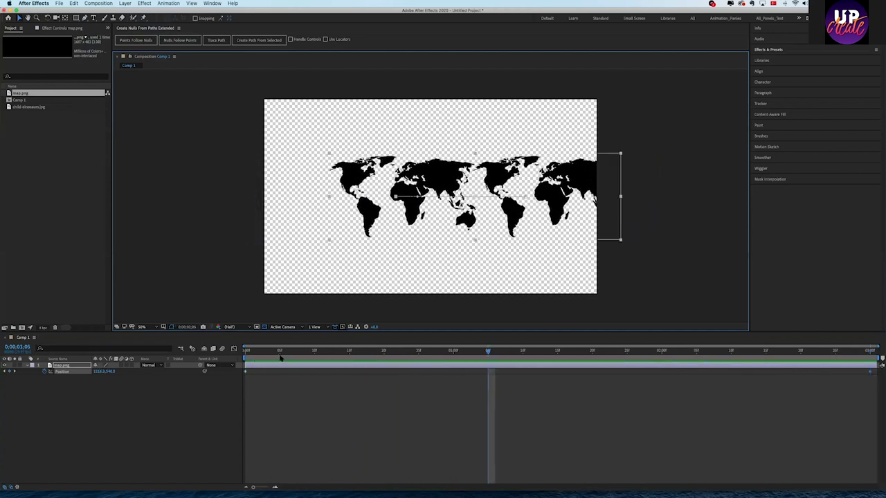
key(Home)
scroll(421, 272, up, 2)
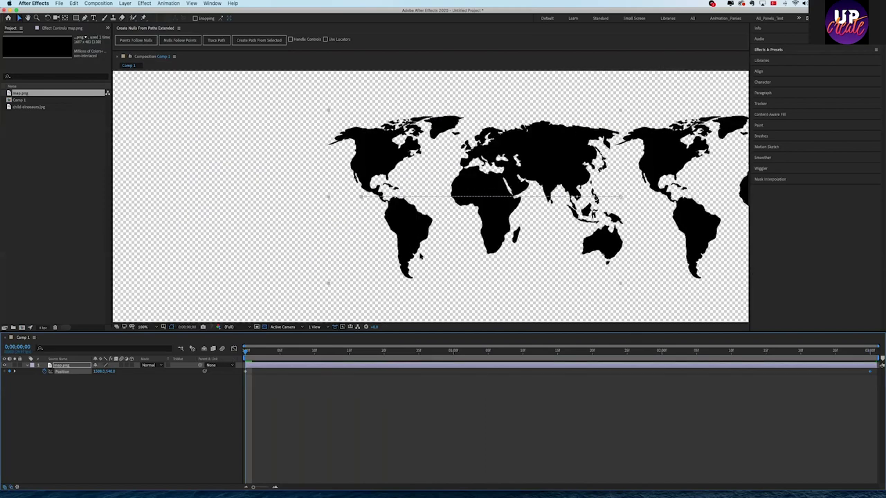
scroll(421, 272, up, 1)
scroll(421, 272, up, 1)
key(space)
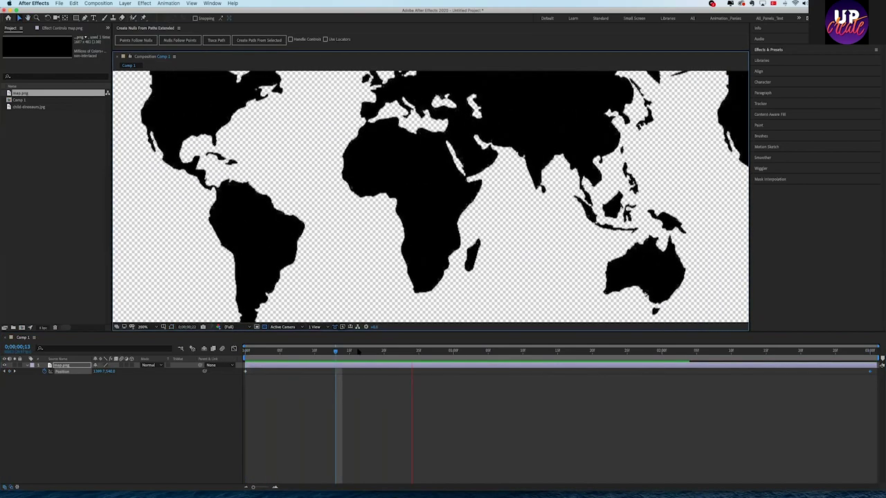
key(space)
drag(367, 278, 513, 191)
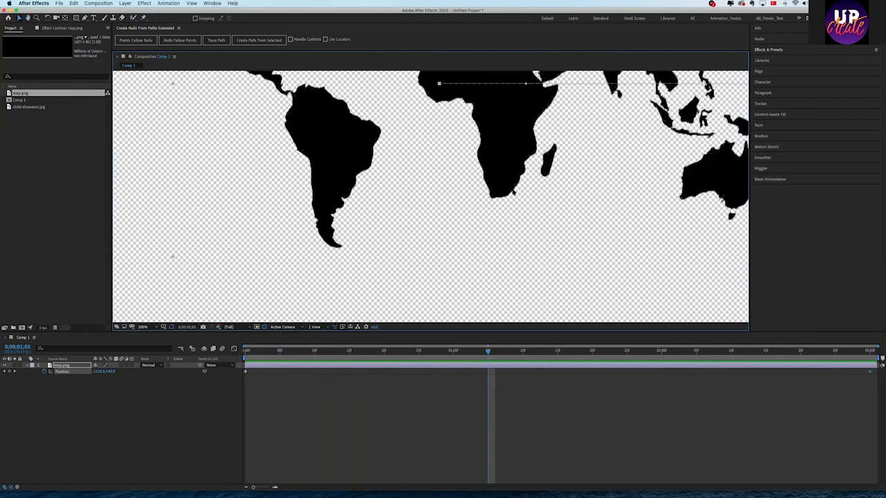
mouse_move(436, 221)
mouse_down()
mouse_move(500, 166)
mouse_move(540, 247)
mouse_move(403, 179)
mouse_move(350, 200)
mouse_move(546, 206)
mouse_up()
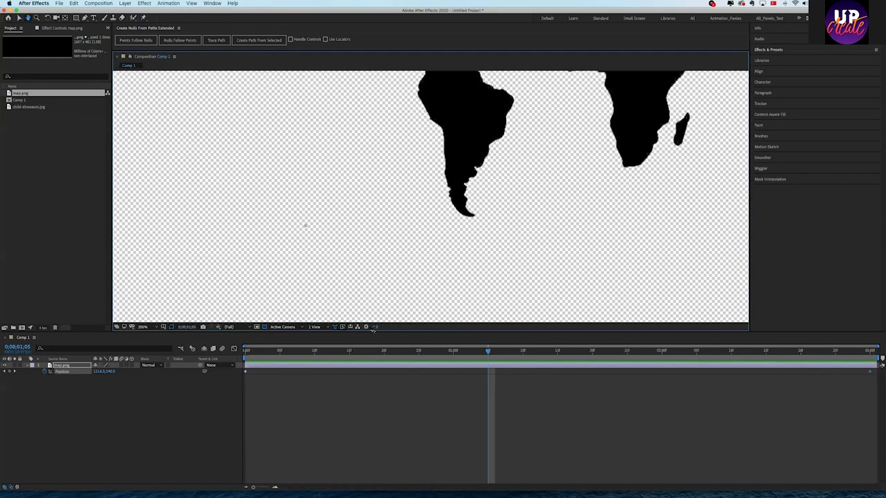
key(Home)
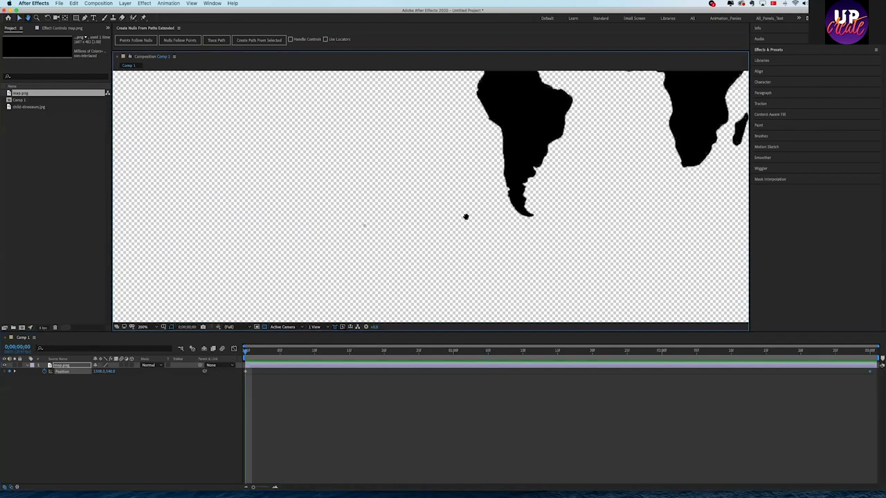
drag(466, 217, 358, 231)
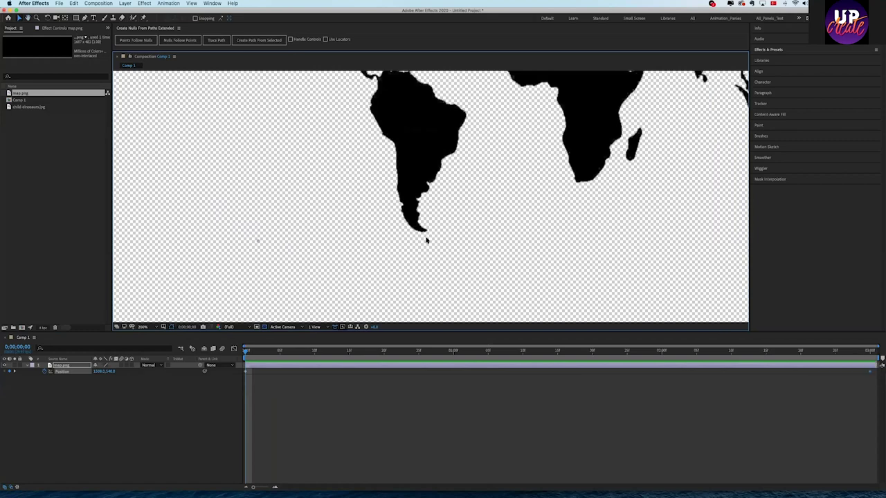
At the 0;00;03;00 end frame, nudge the map further left with Shift+Left.
click(870, 351)
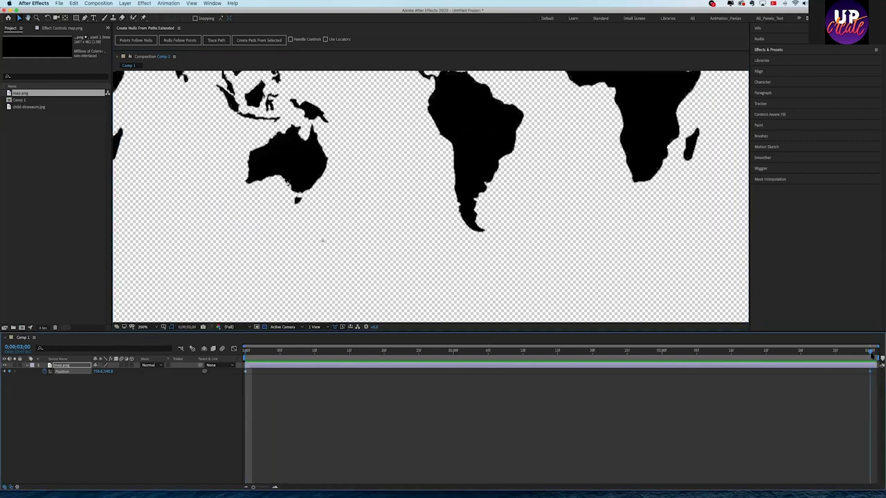
key(shift+Left)
key(shift+Left)
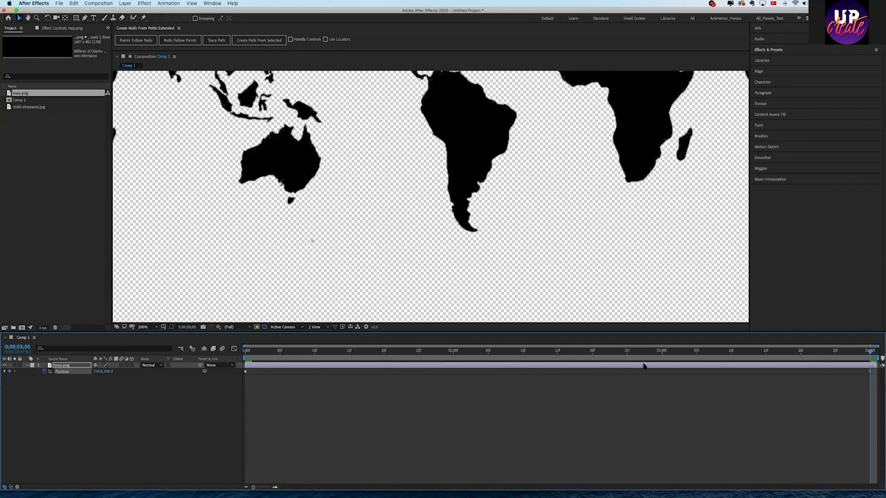
key(shift+Left)
key(shift+Left)
key(shift+Left)
key(shift+Left)
key(shift+Left)
key(shift+Left)
key(Home)
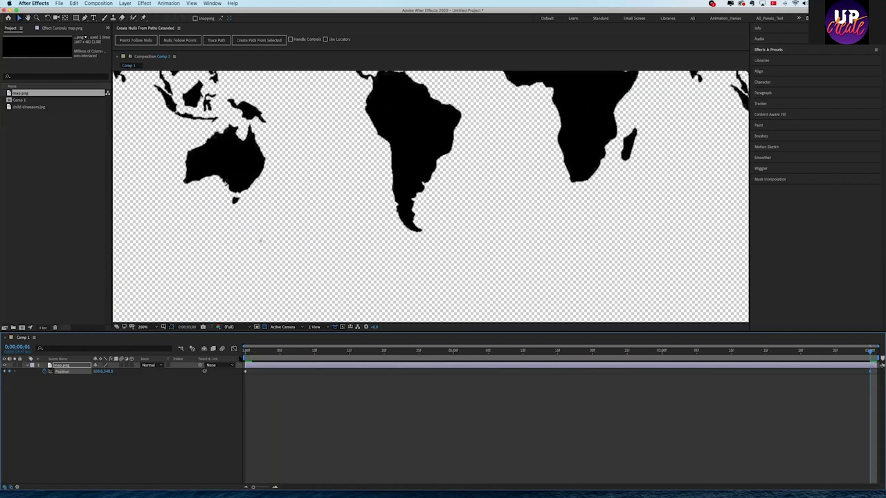
key(End)
key(Home)
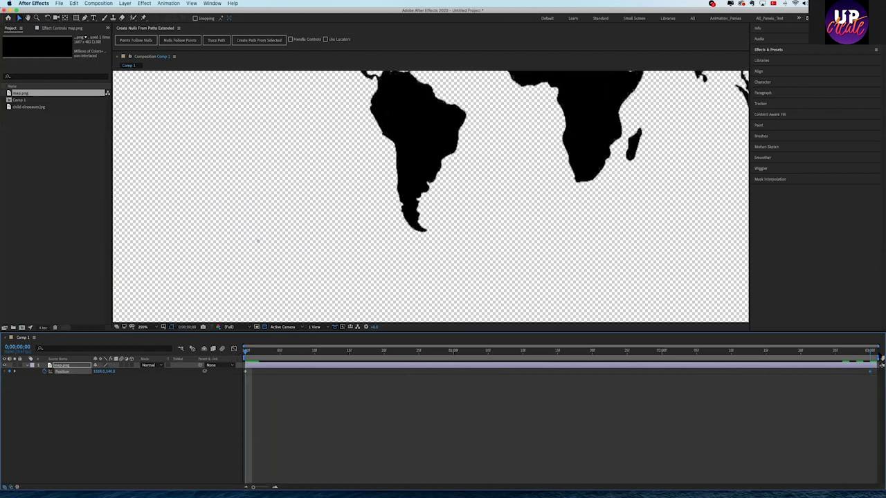
Flip between the start and end frames to compare map positions, then zoom back out.
click(870, 351)
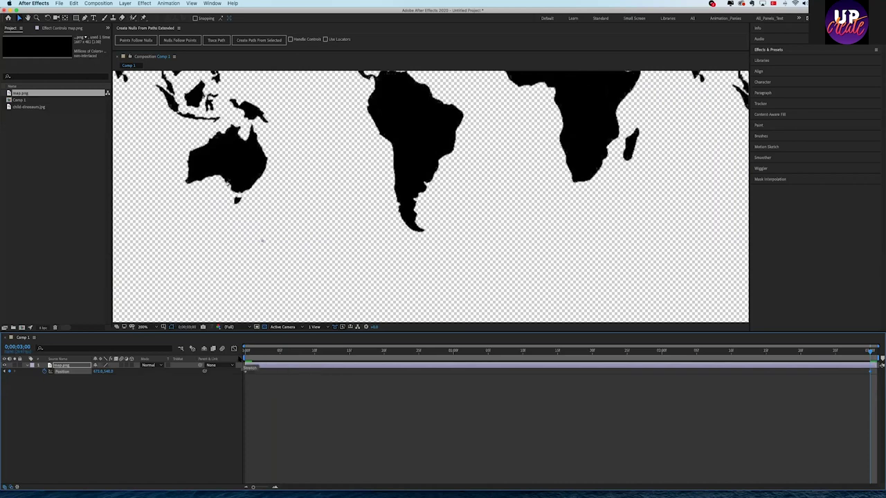
click(245, 351)
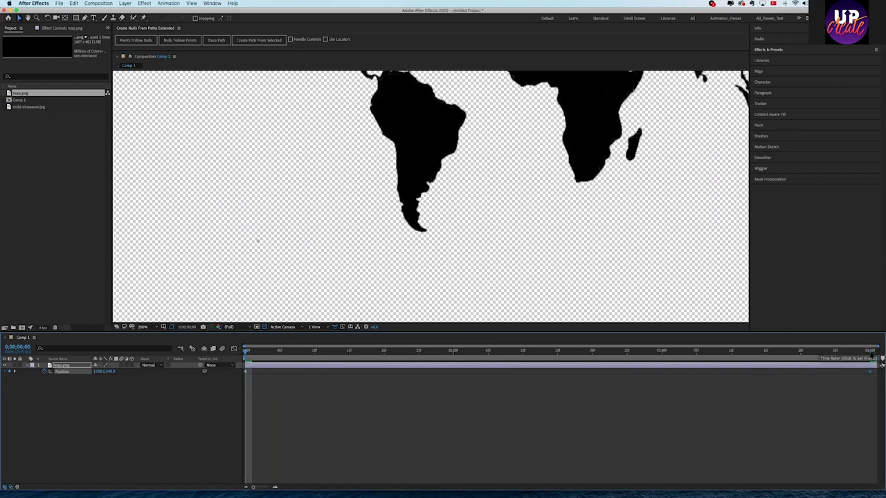
click(870, 352)
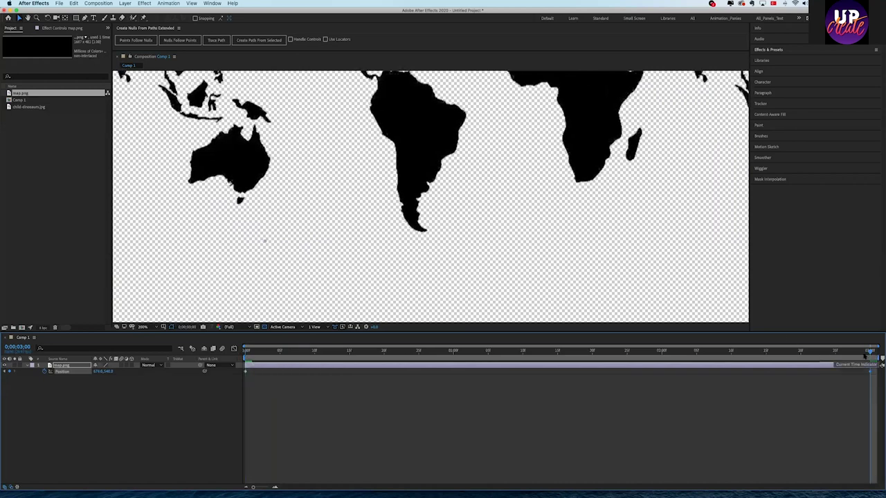
click(245, 351)
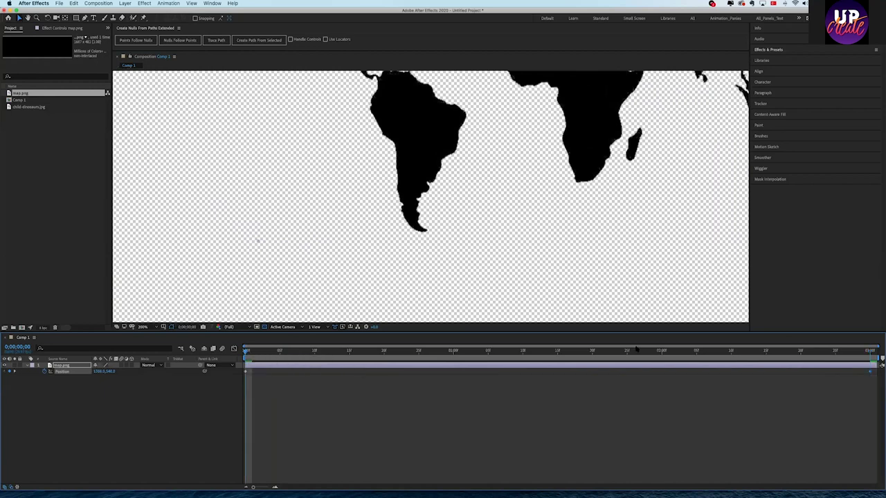
click(870, 354)
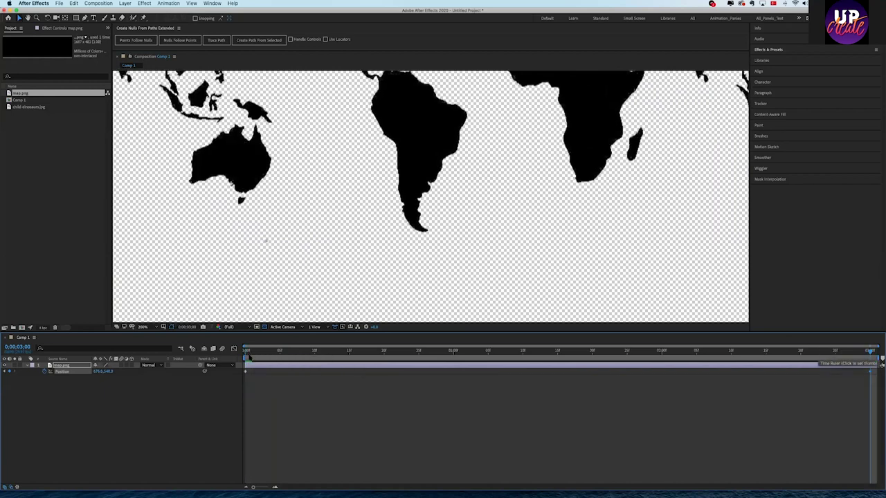
click(246, 353)
click(871, 352)
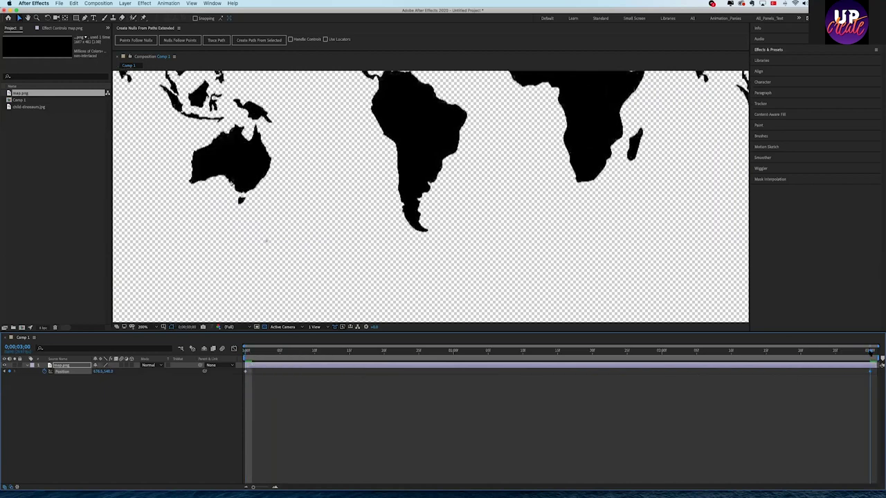
drag(870, 352, 865, 353)
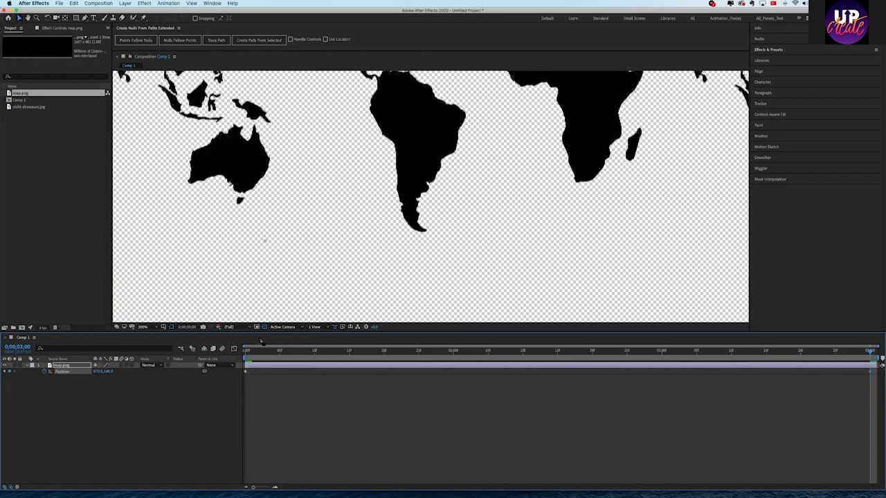
click(246, 353)
key(comma)
key(comma)
key(comma)
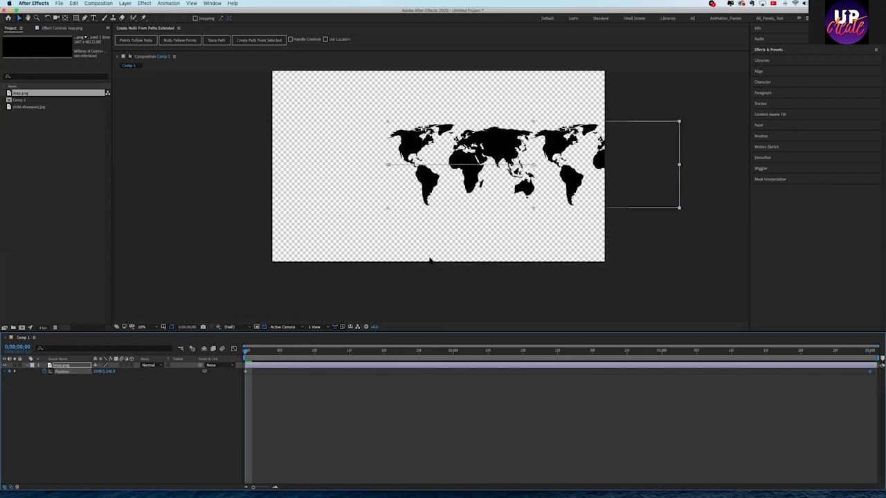
Preview the looping map slide, collapse its Position property, select map.png and pick the Ellipse Tool.
click(408, 313)
key(space)
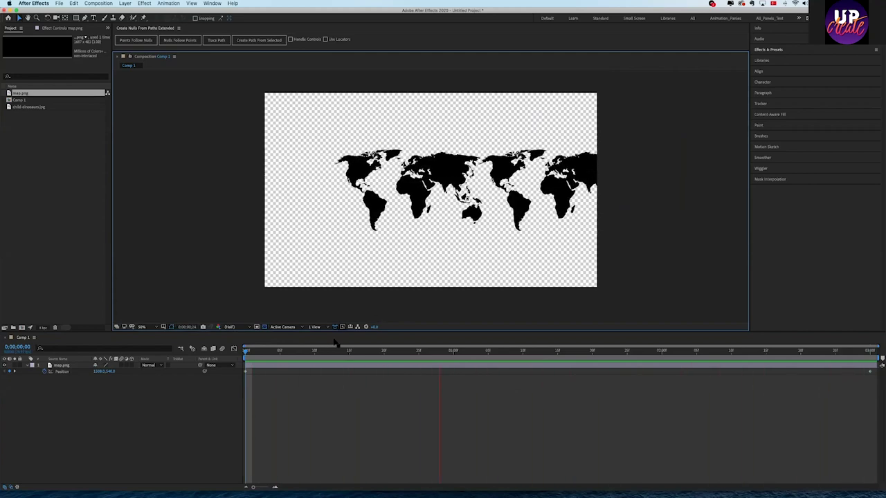
key(space)
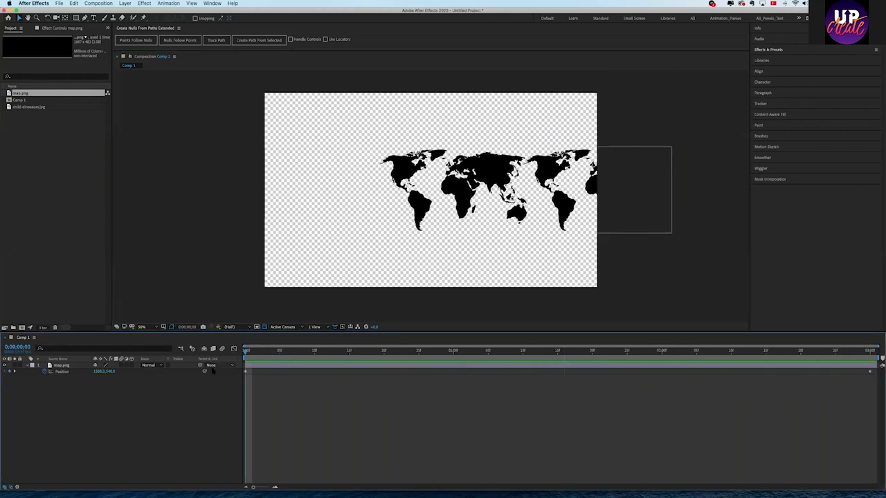
click(58, 366)
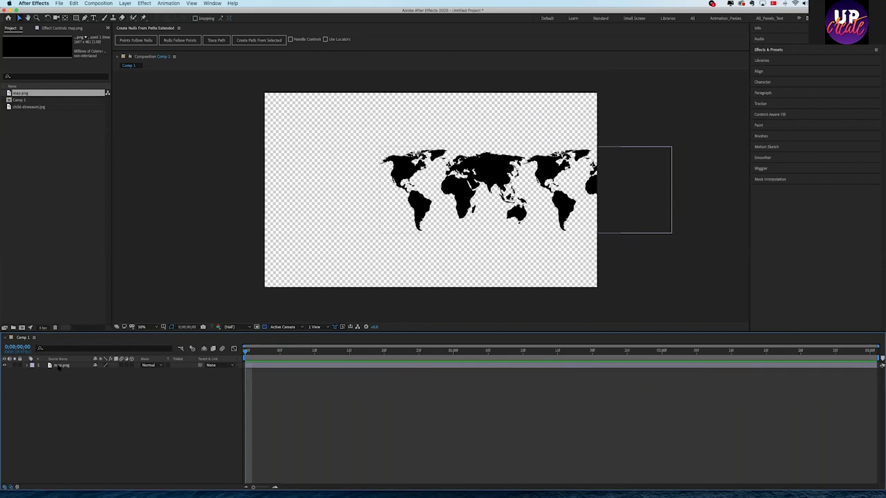
click(60, 367)
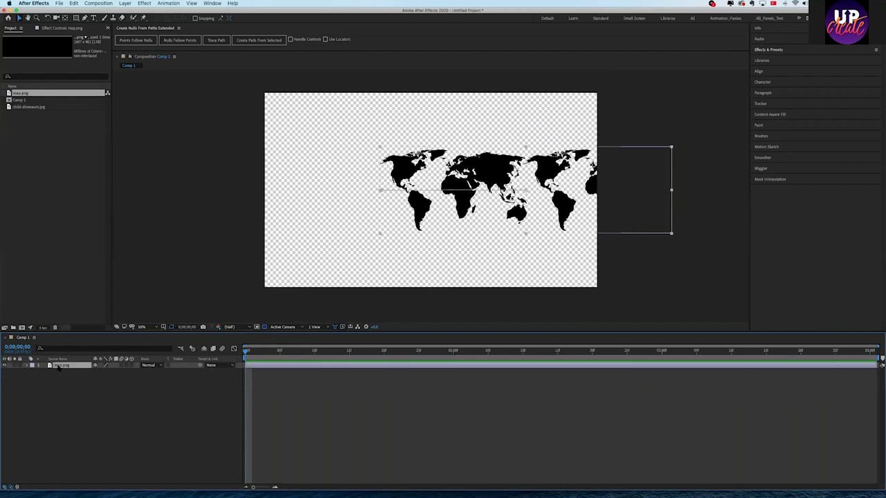
click(75, 17)
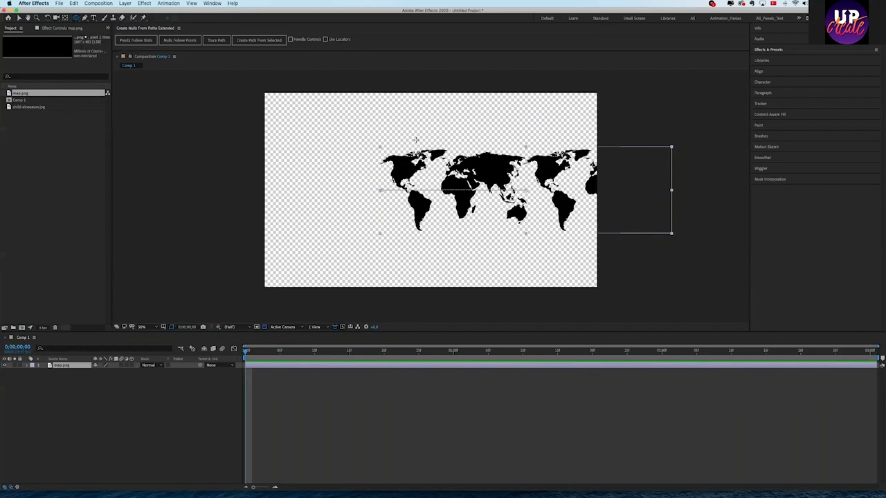
Preview the elliptically masked map sliding across the comp, then stop playback.
drag(403, 138, 472, 217)
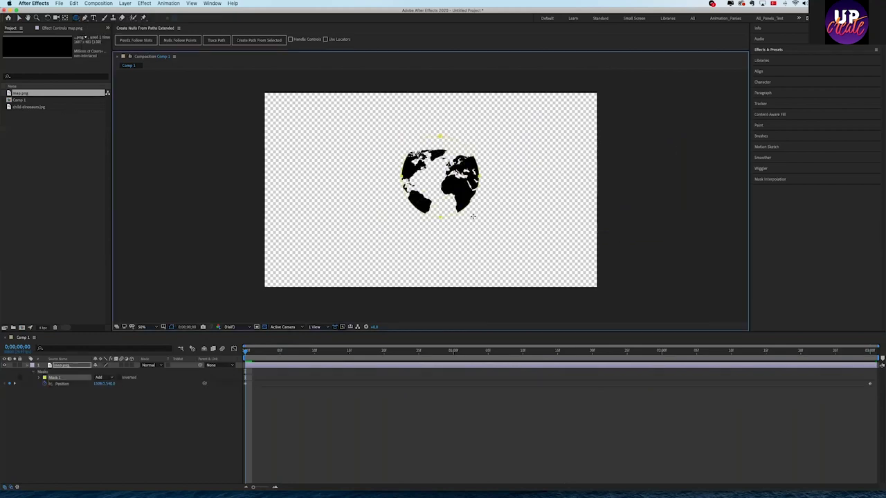
drag(303, 348, 642, 341)
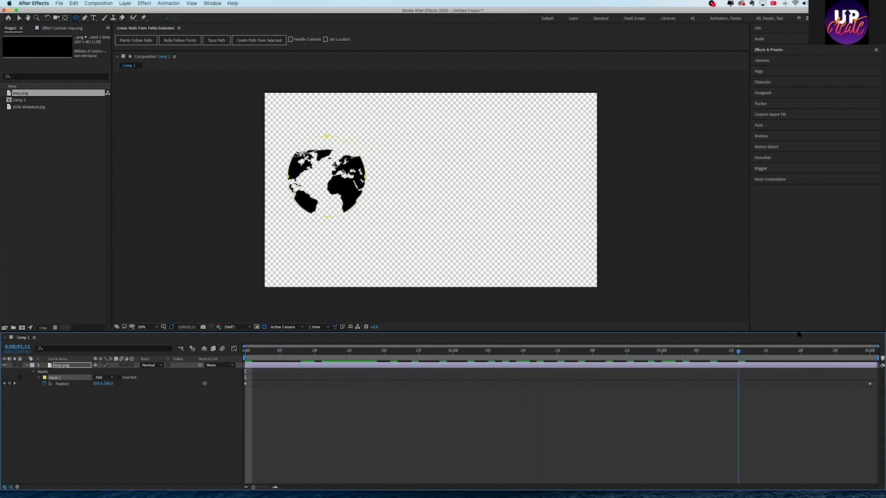
key(space)
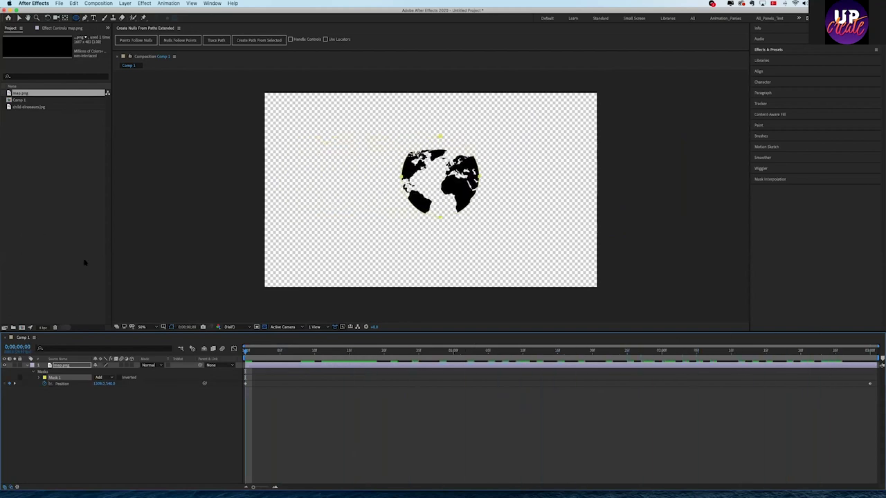
Delete Mask 1 from map.png so the full world map shows, then deselect the layer.
key(Delete)
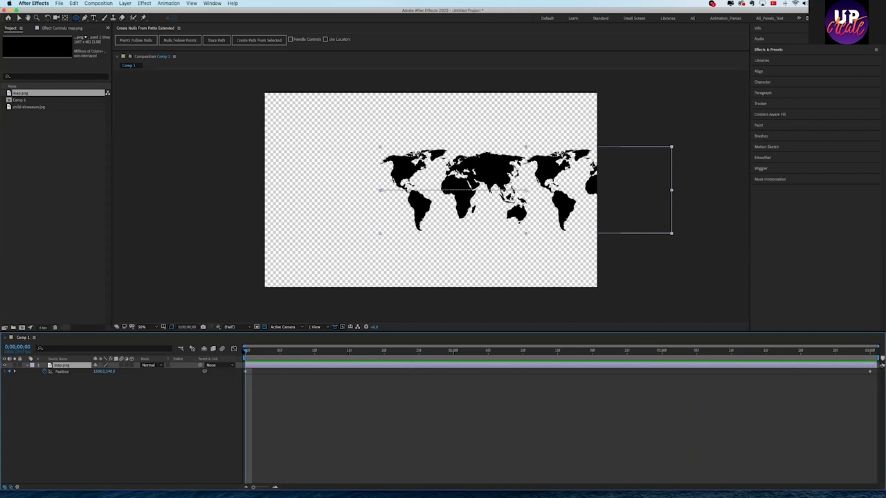
right_click(204, 392)
click(119, 385)
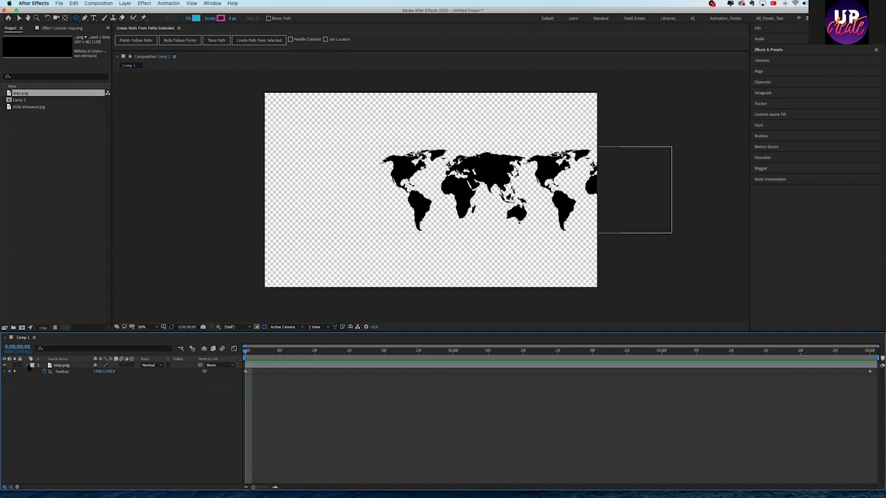
Draw a circle over the map to create Shape Layer 1, a blue disc with a magenta outline.
click(29, 365)
click(68, 365)
click(69, 379)
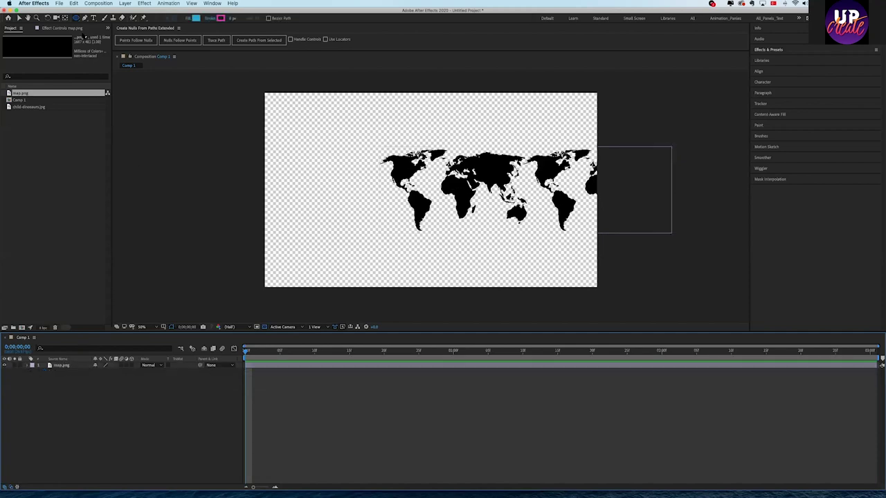
drag(377, 139, 447, 230)
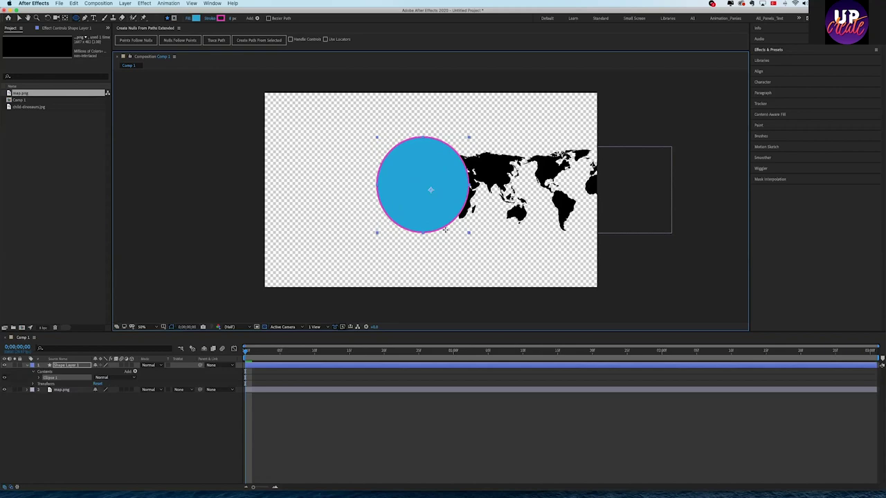
drag(446, 229, 446, 231)
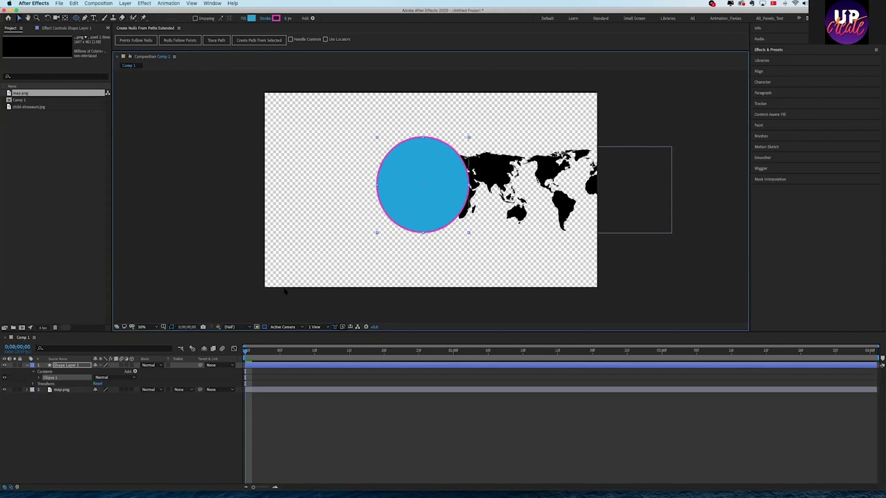
Collapse the layer properties in the timeline and select Shape Layer 1.
click(28, 365)
click(32, 371)
click(30, 377)
click(32, 371)
click(61, 364)
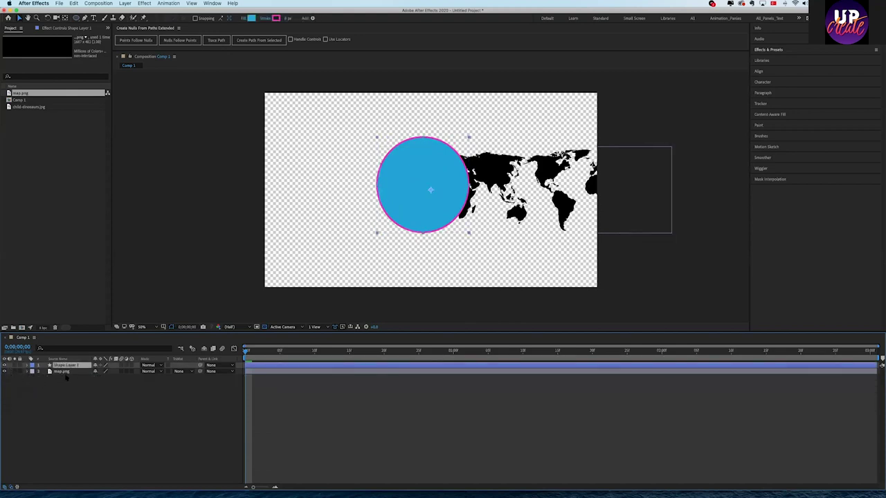
Check the layer order by selecting the map and circle layers in turn.
click(63, 372)
click(67, 365)
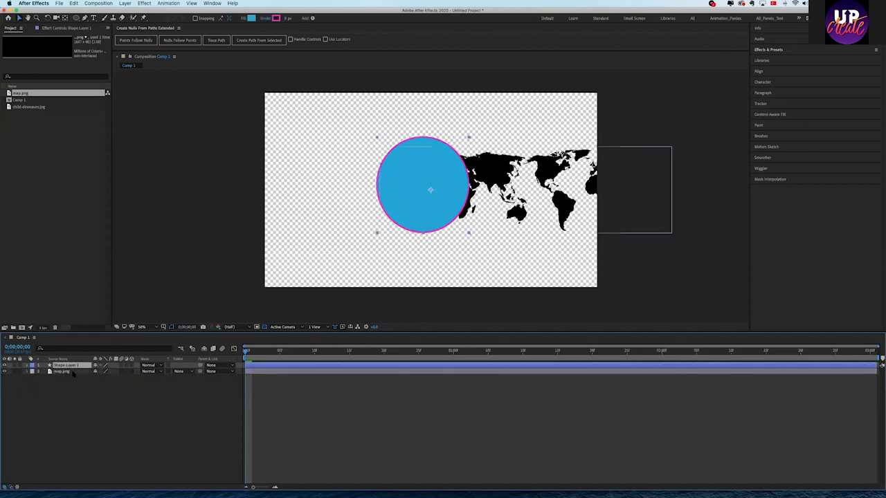
click(69, 372)
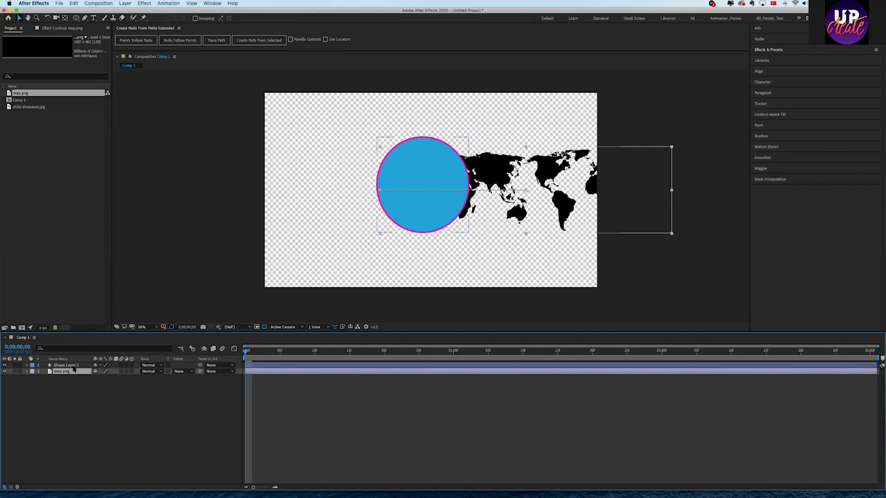
click(74, 365)
click(74, 372)
click(74, 365)
click(140, 378)
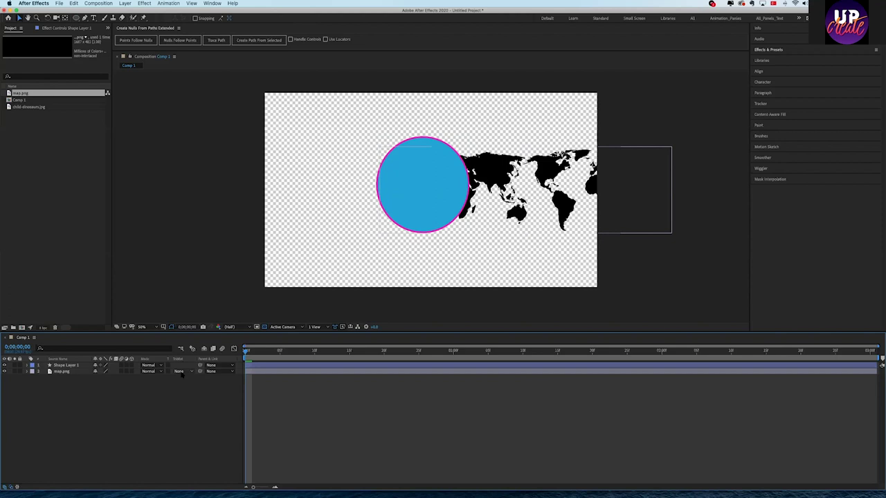
Set map.png's Track Matte to Alpha Matte 'Shape Layer 1'.
click(50, 372)
shift+click(76, 365)
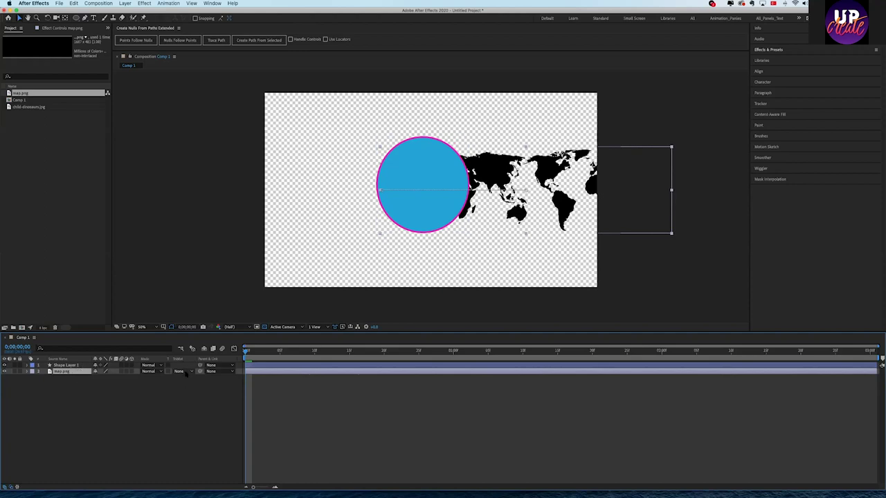
click(183, 372)
click(201, 390)
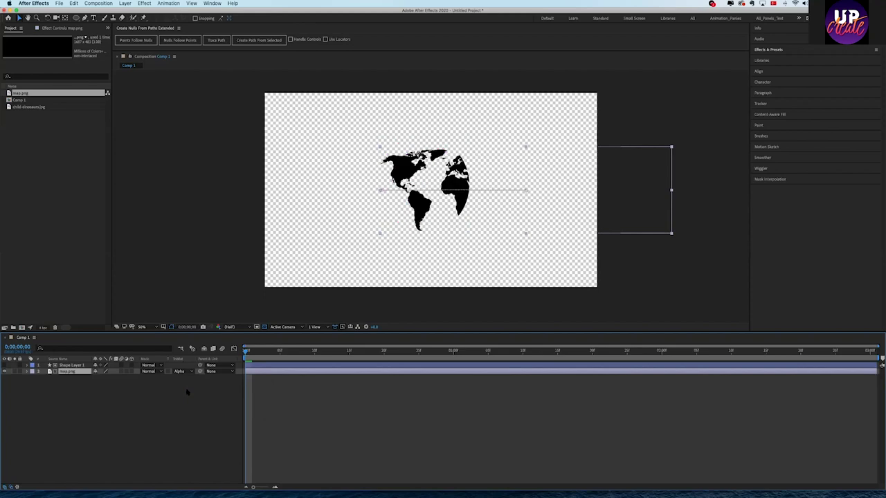
Preview the globe animation with the map sliding inside the circle.
click(85, 371)
click(275, 408)
key(space)
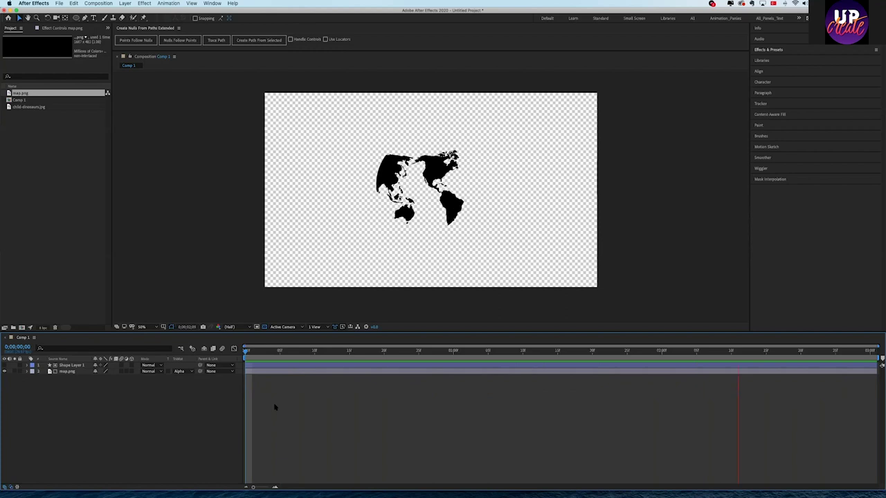
key(space)
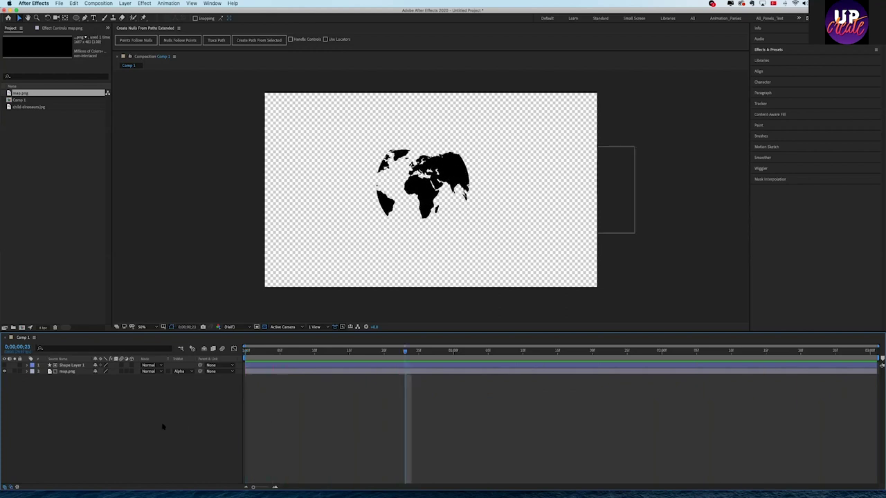
Add a light pink solid layer and move it beneath all other layers.
right_click(163, 427)
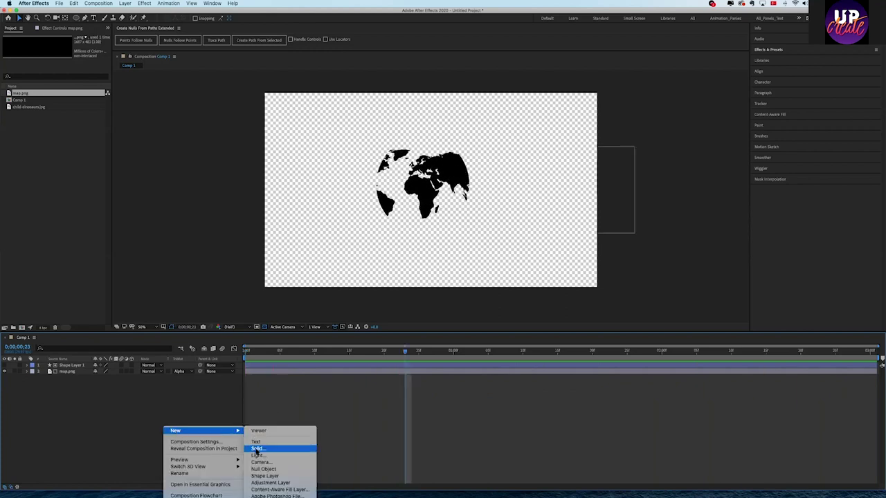
right_click(153, 380)
right_click(131, 401)
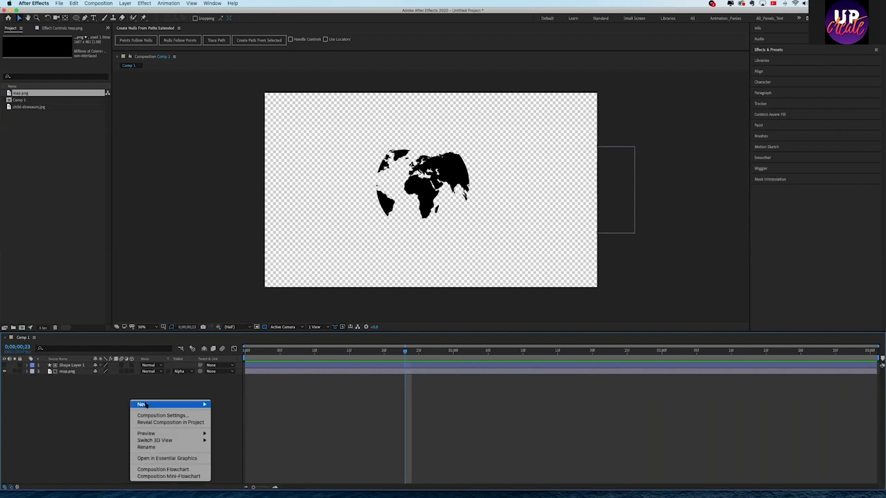
mouse_move(144, 405)
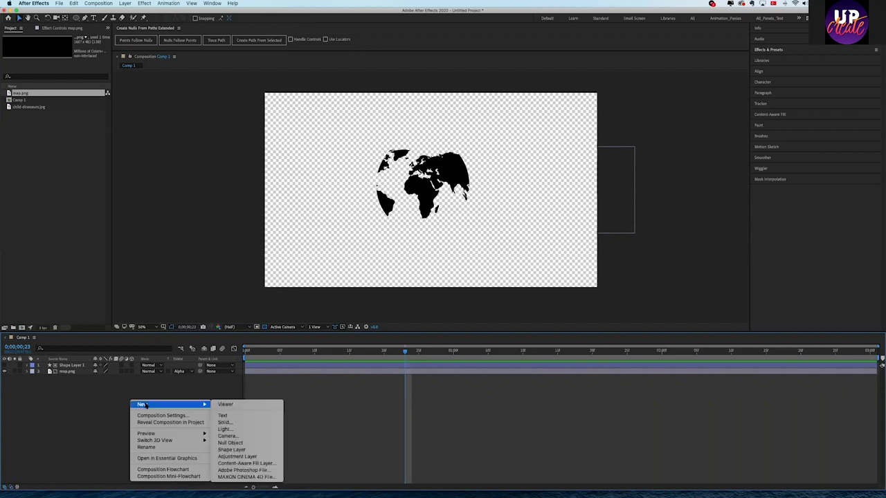
click(223, 422)
click(438, 295)
drag(619, 292, 629, 288)
click(760, 266)
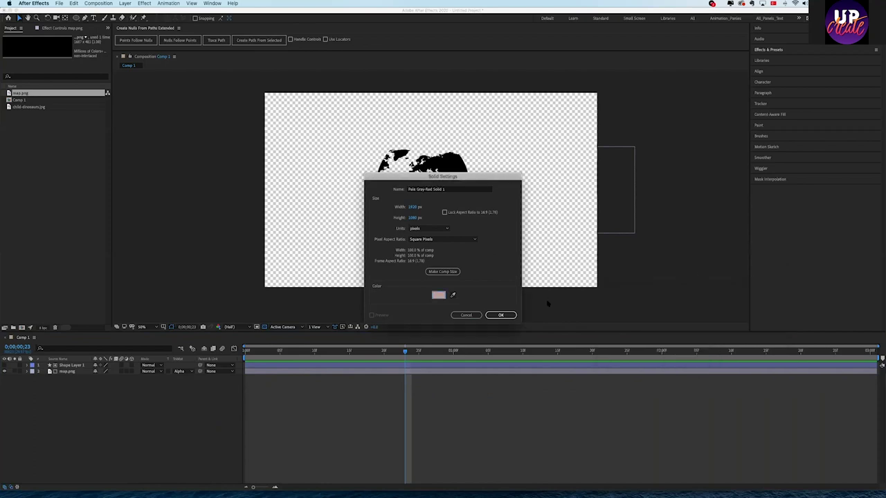
click(514, 316)
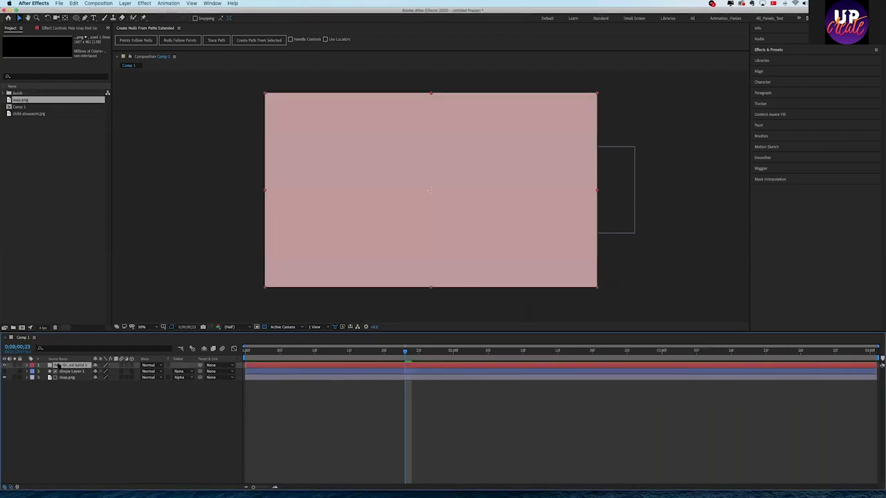
drag(59, 365, 61, 381)
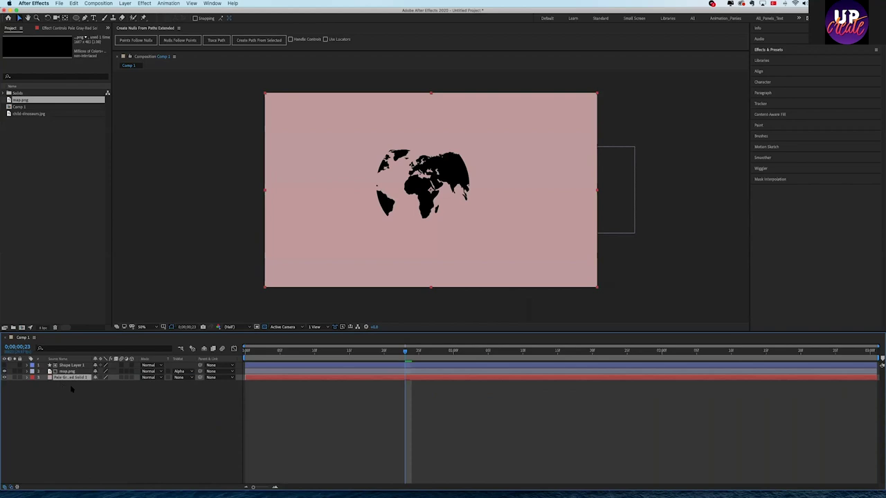
Return to the first frame and duplicate the circle layer as Shape Layer 2.
drag(298, 351, 246, 351)
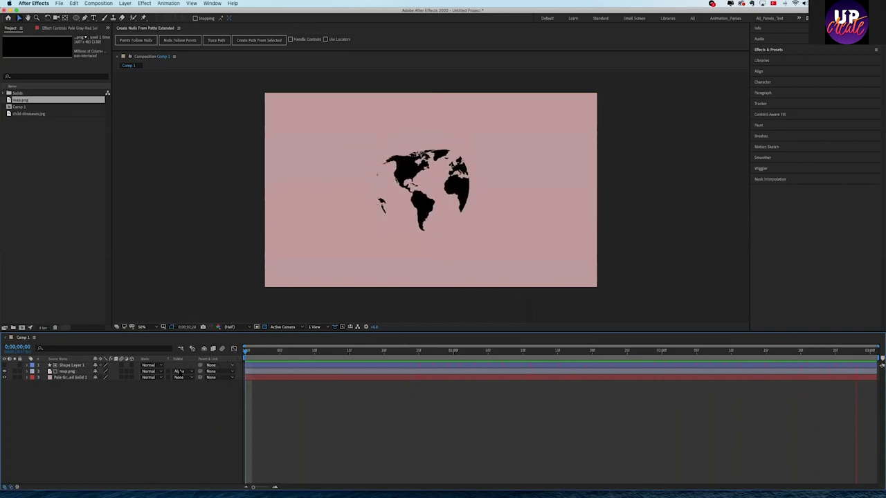
key(space)
key(Home)
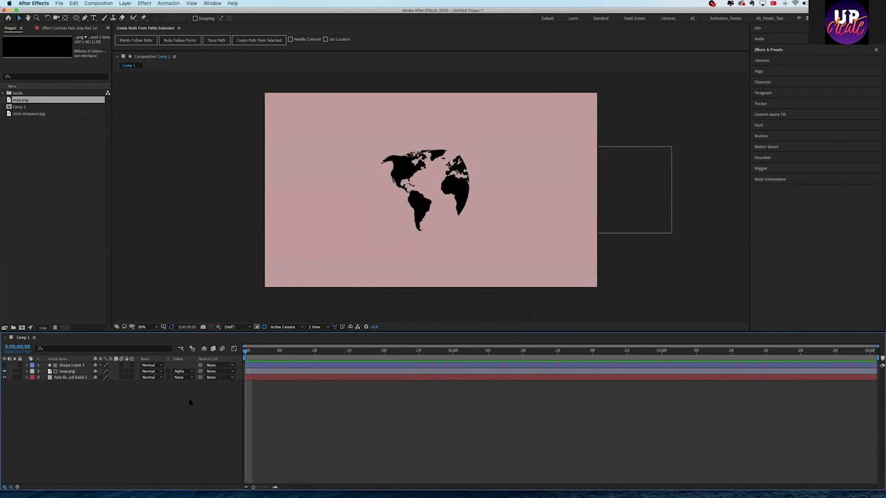
click(67, 365)
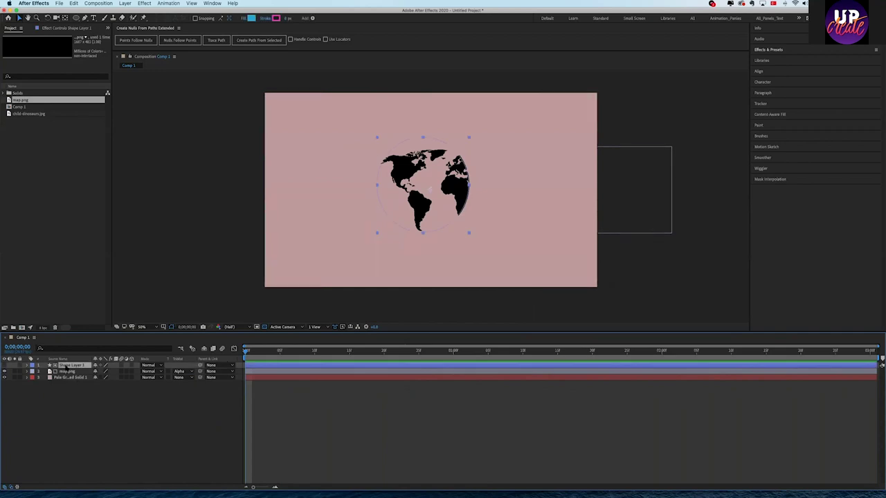
key(ctrl+d)
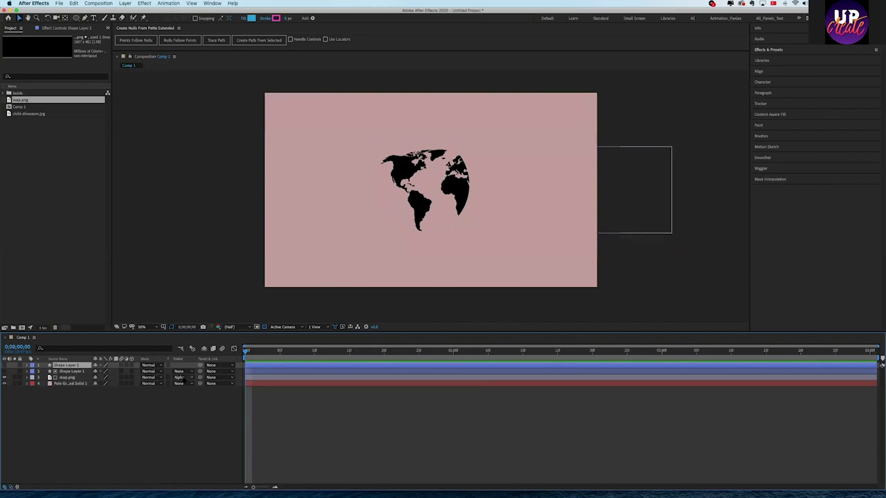
Keep map.png matted to Shape Layer 1 and make the duplicated circle visible.
click(180, 378)
click(201, 395)
click(4, 366)
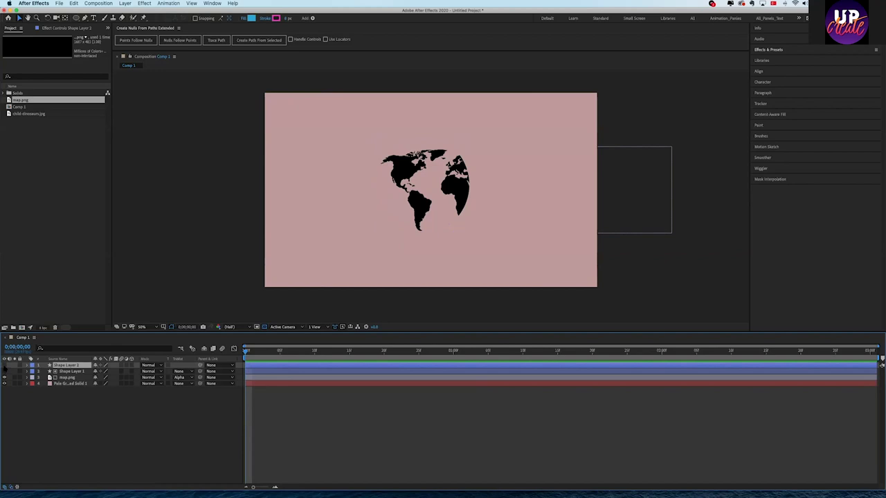
click(4, 365)
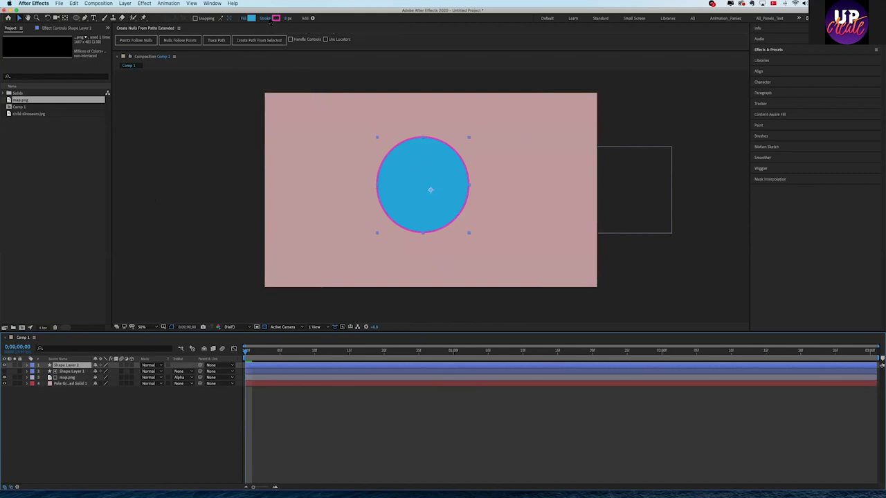
Set the top circle's stroke width to 0 and switch its fill toward a gradient.
drag(287, 18, 283, 20)
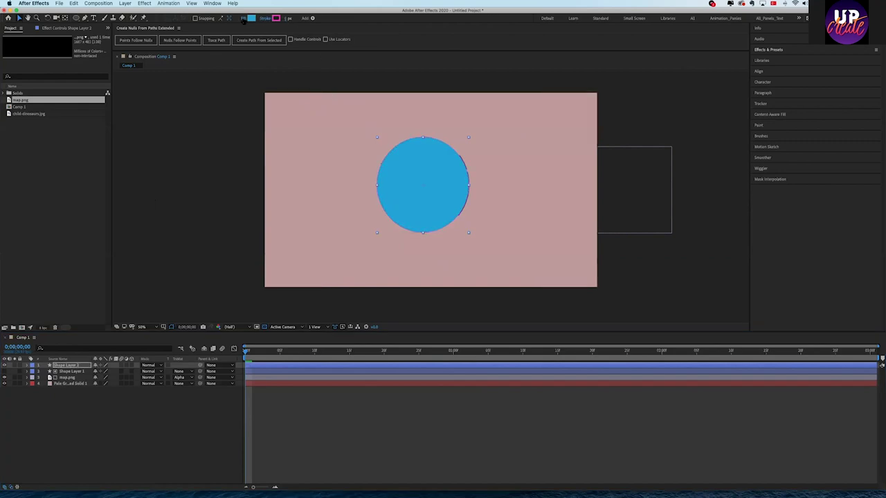
click(243, 19)
drag(444, 217, 355, 185)
click(326, 198)
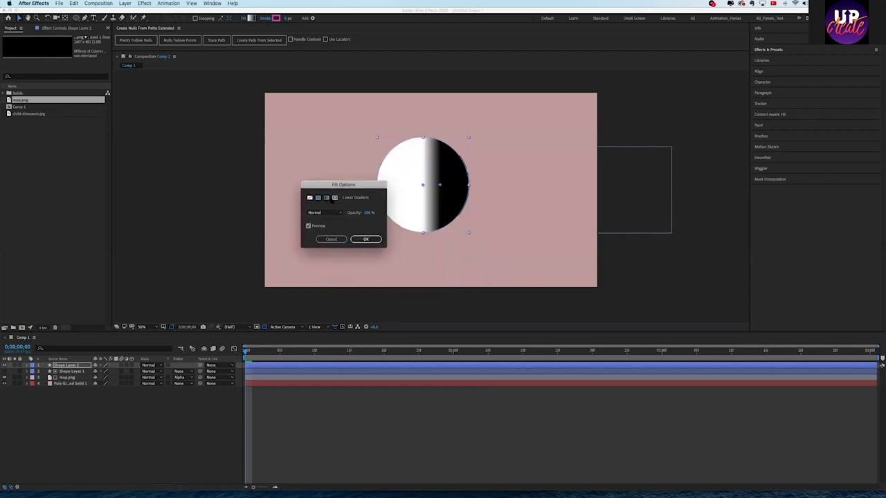
Apply a radial gradient fill with its white highlight up-left, fading to black lower-right.
click(334, 198)
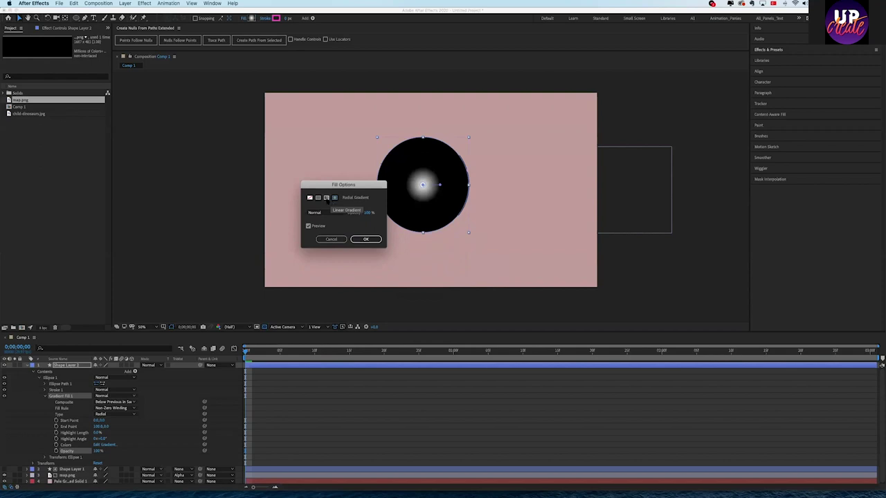
click(365, 239)
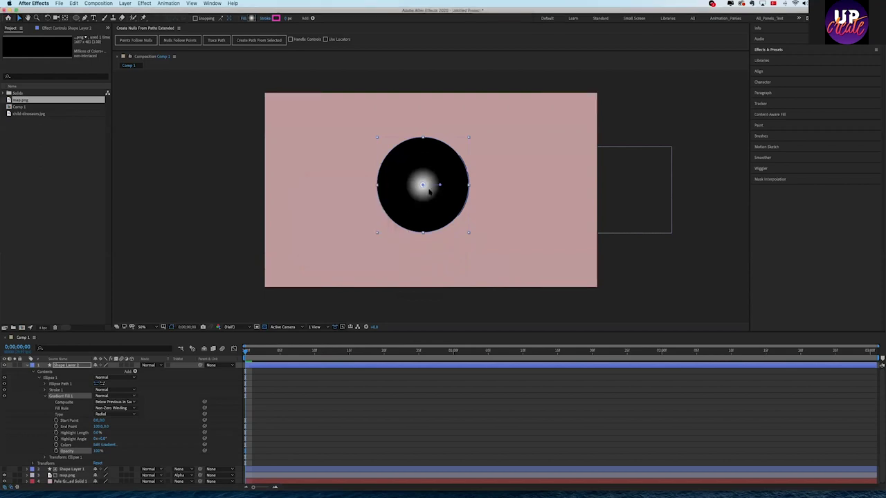
mouse_move(422, 185)
mouse_down()
mouse_move(409, 171)
mouse_move(457, 200)
mouse_up()
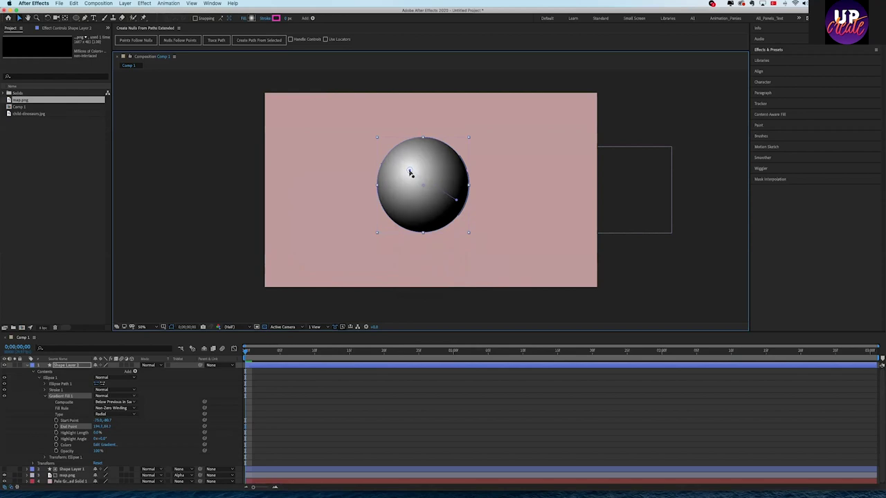
drag(409, 171, 410, 174)
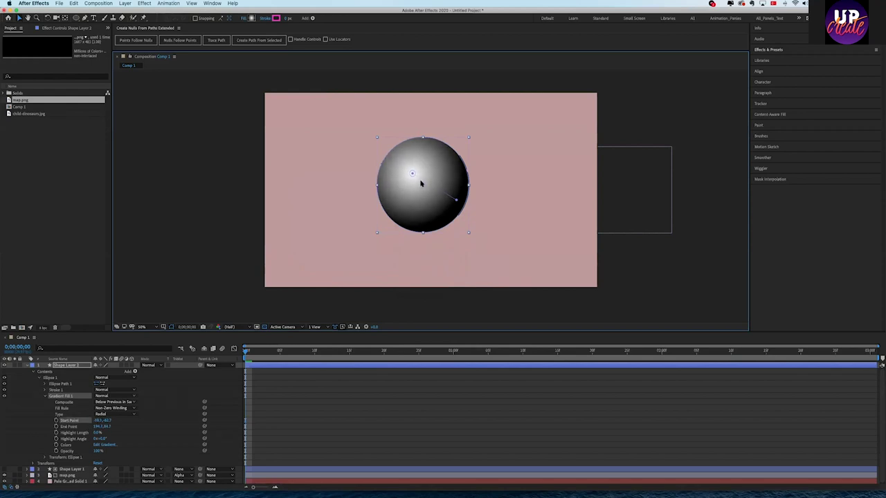
drag(457, 199, 461, 206)
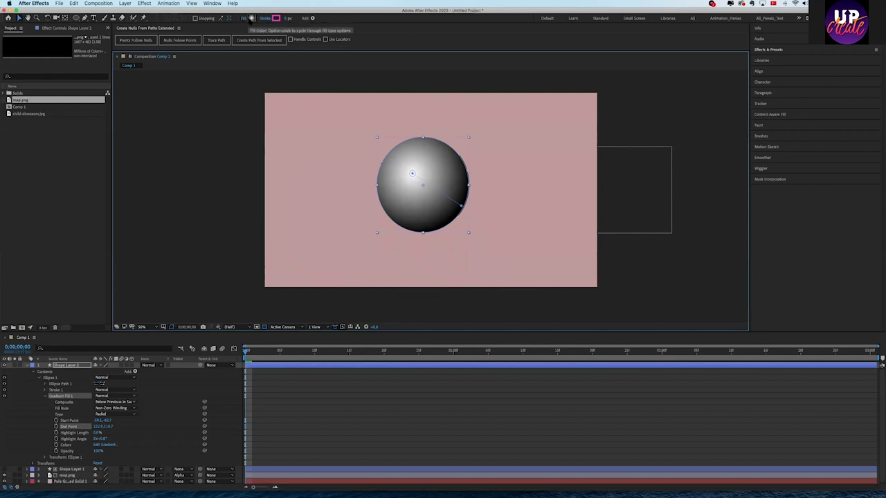
In the Gradient Editor, select the gradient's colour and opacity stops.
click(251, 19)
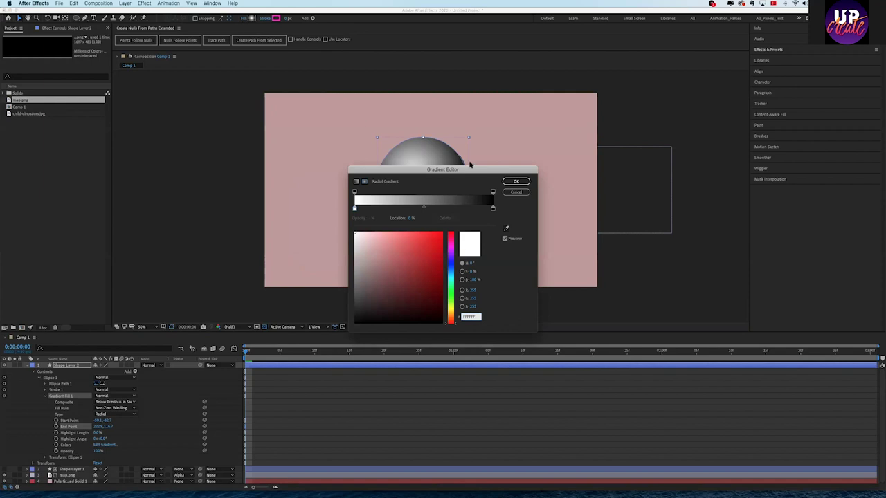
drag(469, 166, 659, 142)
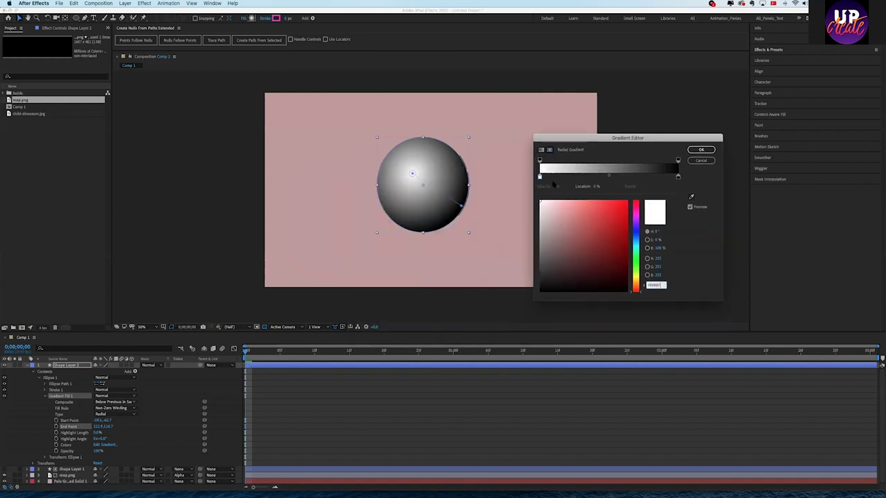
click(679, 177)
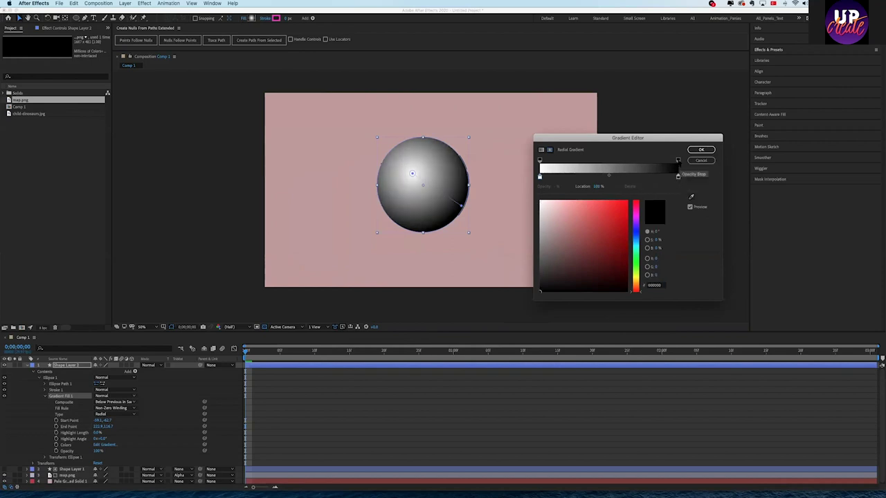
click(679, 161)
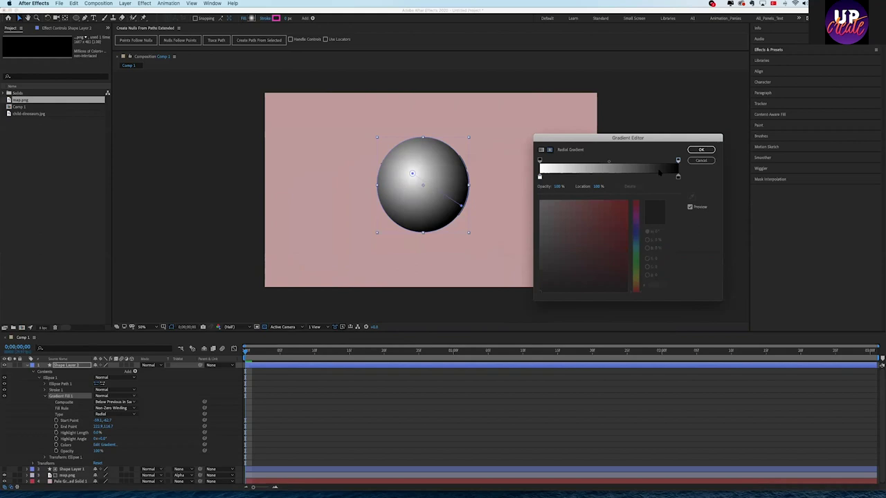
click(540, 177)
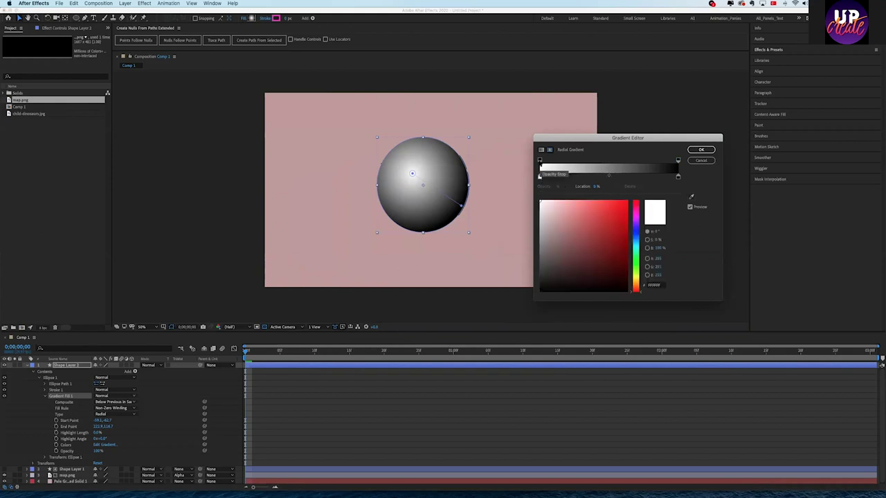
click(540, 161)
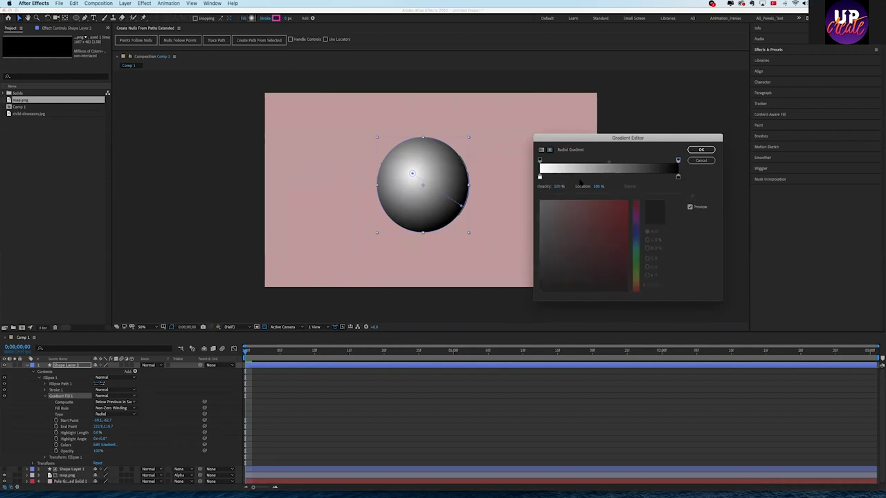
Lower the outer stop's opacity and shift the opacity midpoint toward the centre.
drag(558, 187, 525, 193)
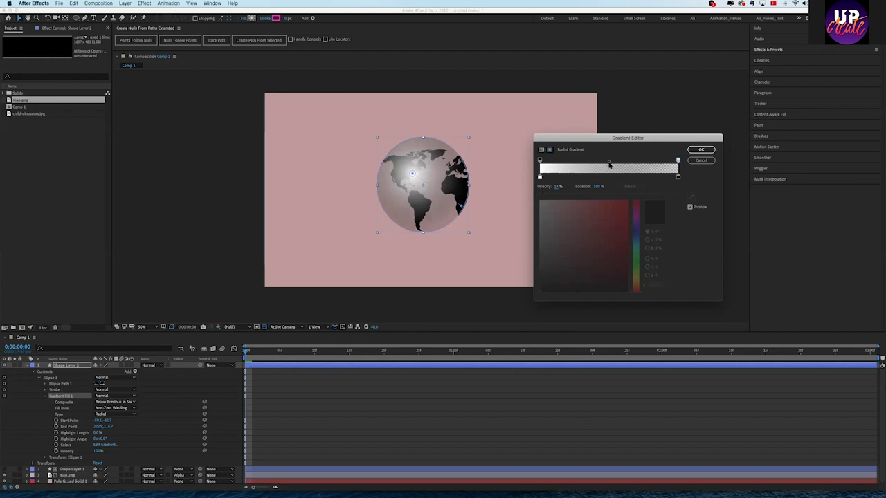
mouse_move(608, 165)
mouse_down()
mouse_move(557, 161)
mouse_move(548, 177)
mouse_up()
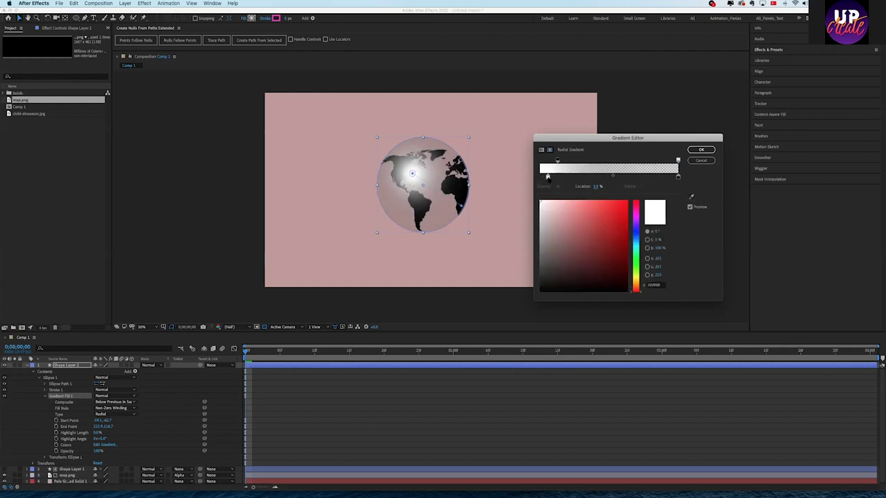
click(593, 161)
drag(593, 161, 597, 146)
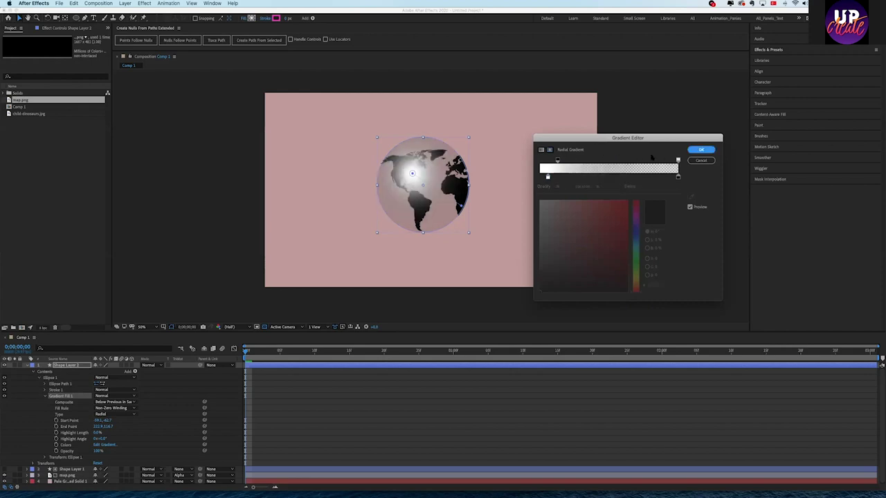
click(699, 151)
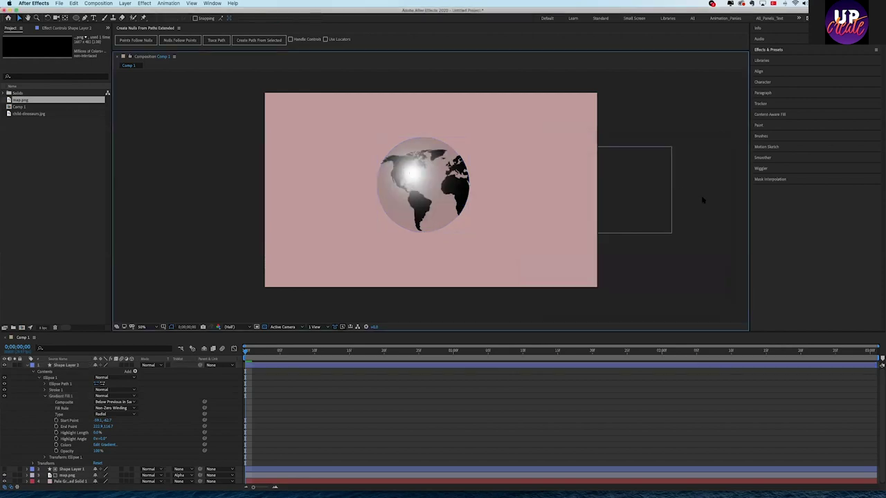
Preview the globe with its new shine, then stop and select Shape Layer 2.
key(space)
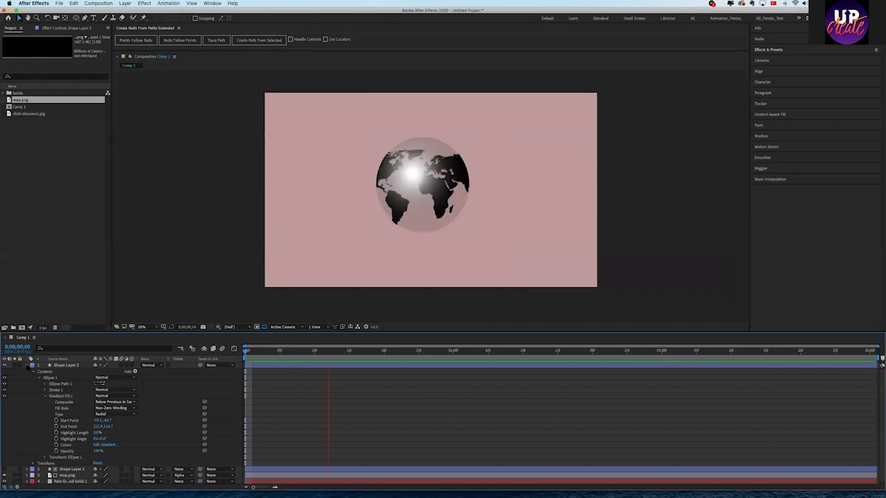
click(27, 365)
click(65, 365)
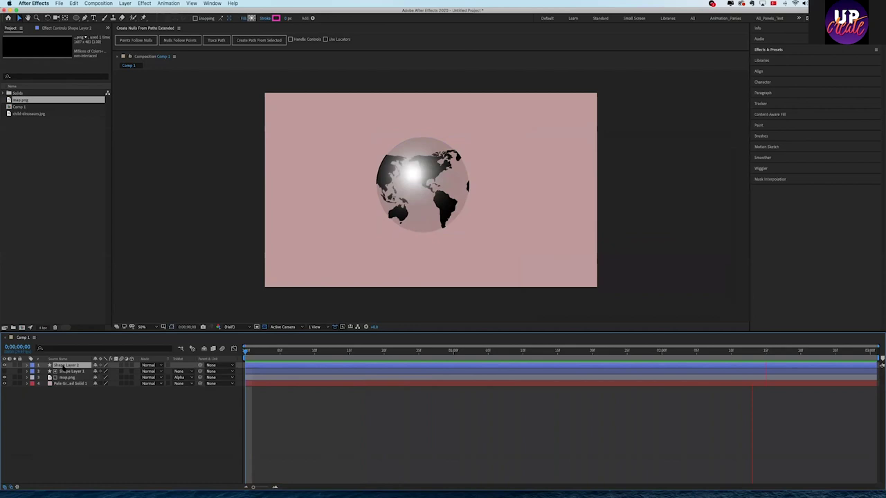
key(space)
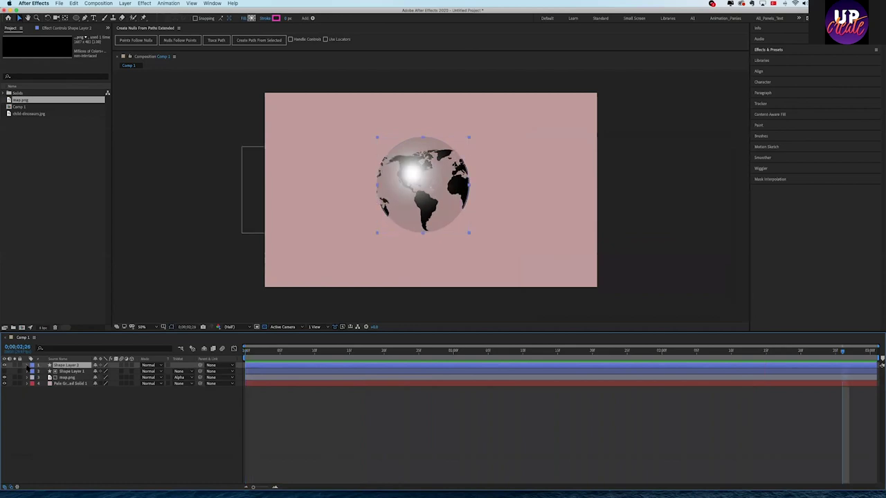
Lower Shape Layer 2's Opacity to about 64% and replay the preview from the start.
click(28, 365)
click(32, 377)
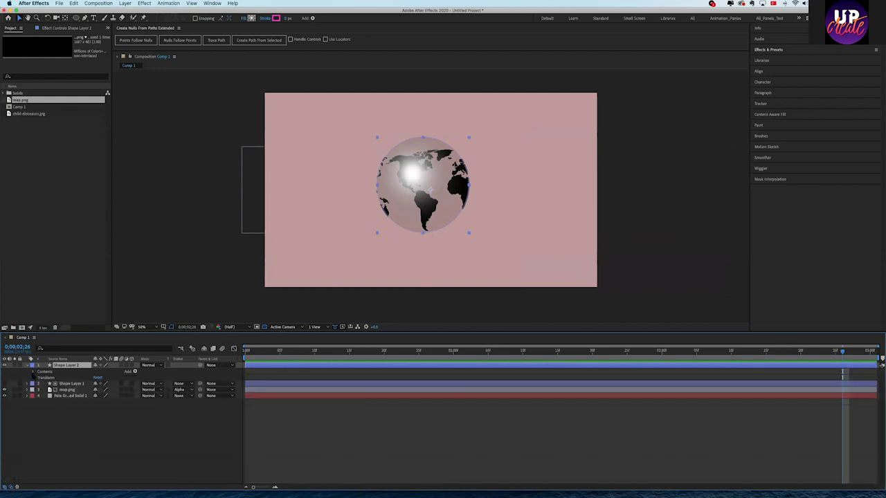
click(33, 377)
mouse_move(97, 409)
mouse_down()
mouse_move(76, 409)
mouse_move(85, 409)
mouse_up()
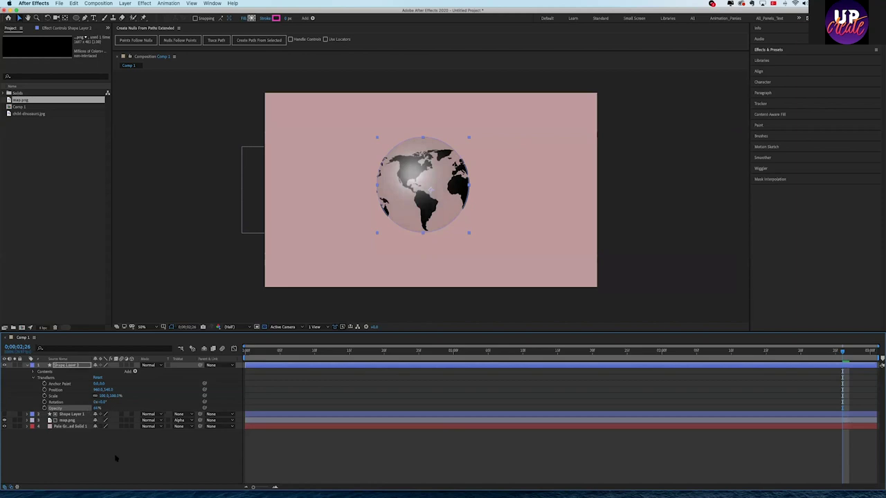
click(116, 459)
click(251, 351)
key(space)
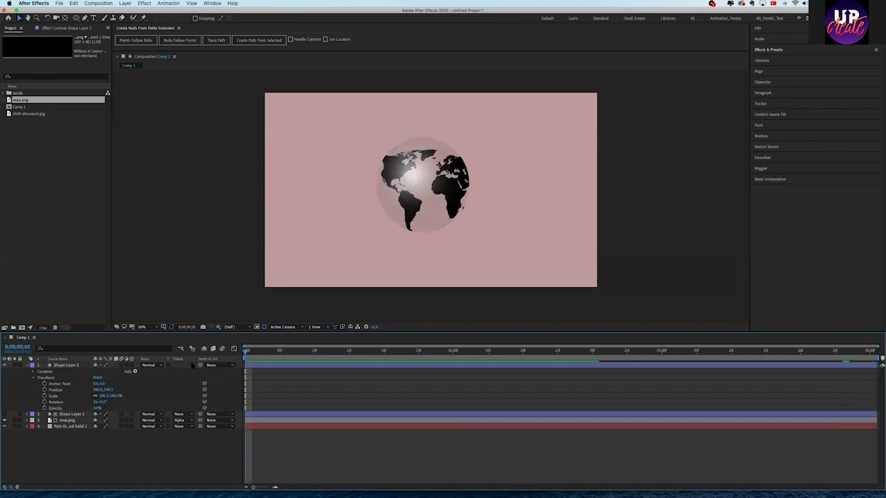
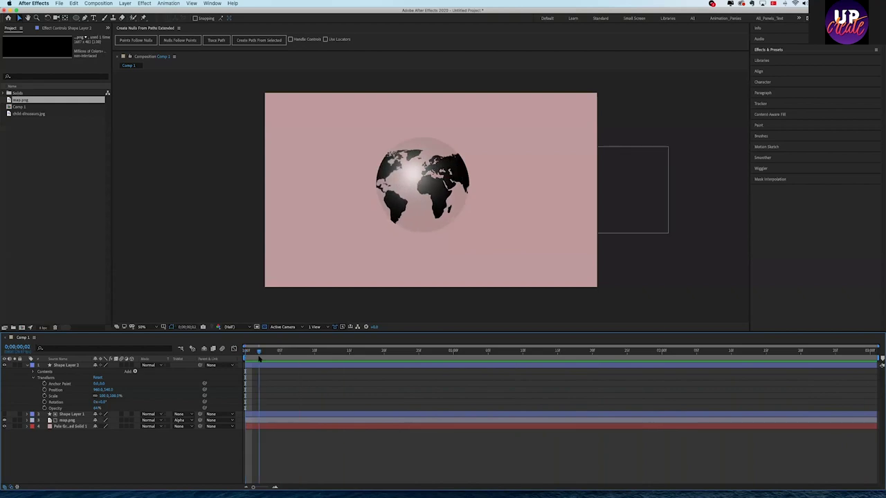
Stop the globe preview and collapse Shape Layer 2's properties in the timeline.
key(space)
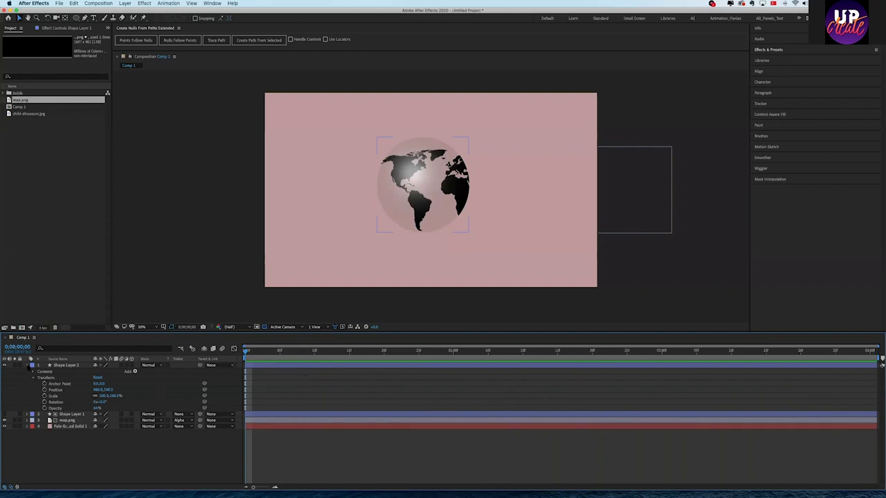
click(28, 365)
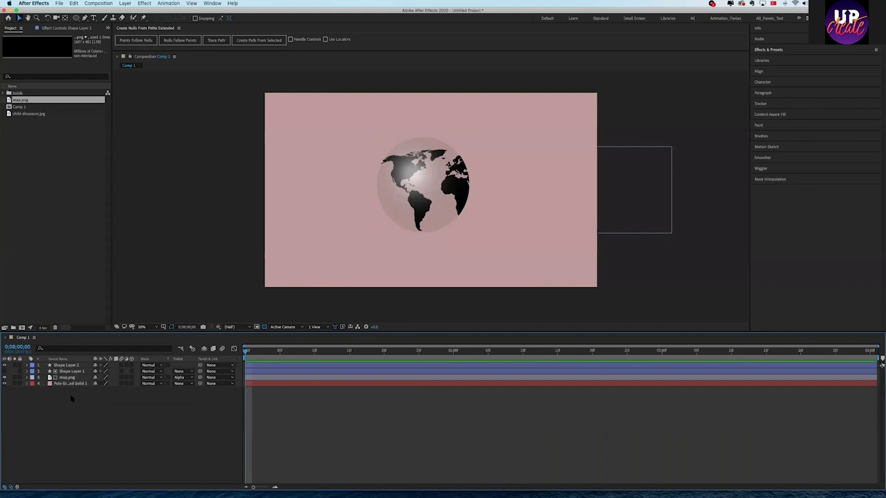
Add a new Adjustment Layer 1 to the top of Comp 1 and select it.
right_click(125, 406)
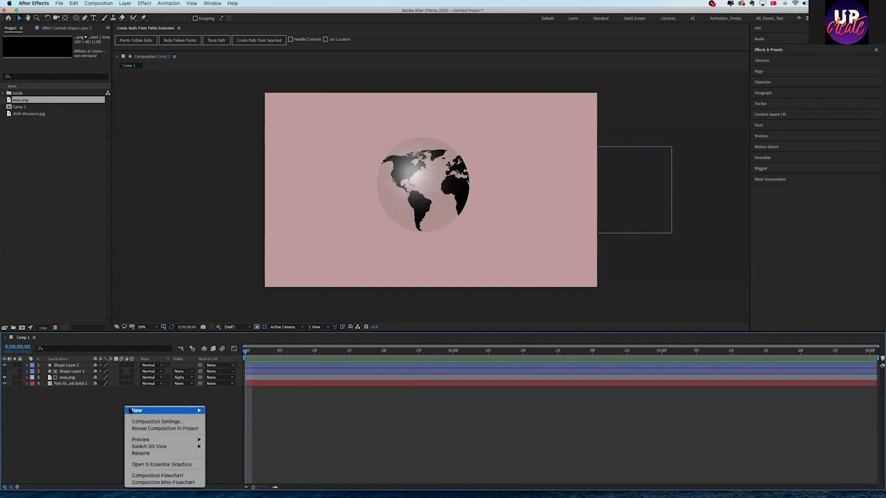
mouse_move(139, 410)
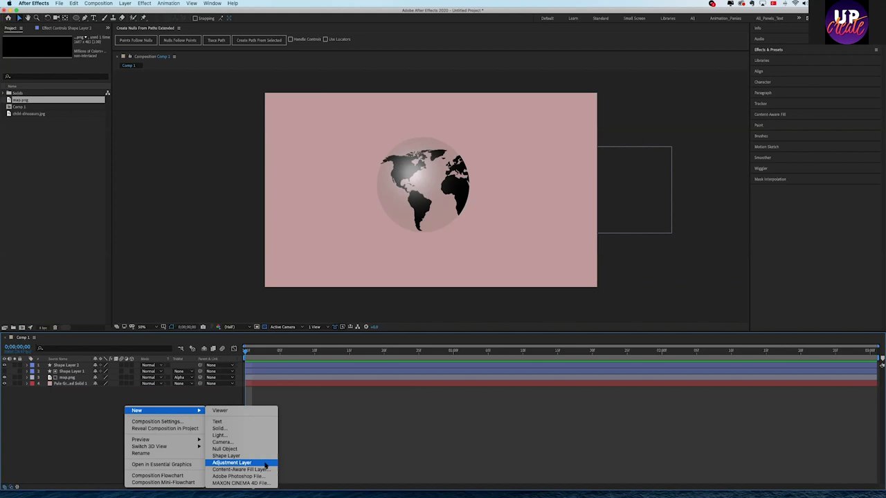
click(265, 463)
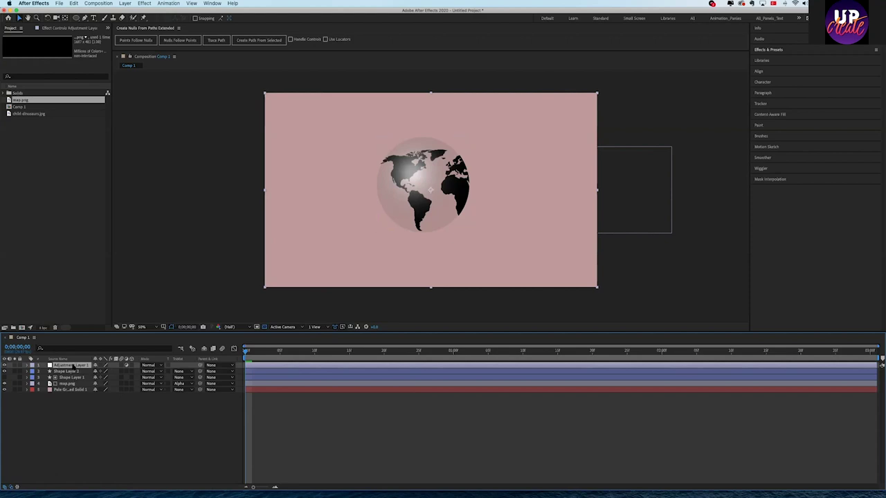
click(74, 371)
click(74, 366)
click(78, 377)
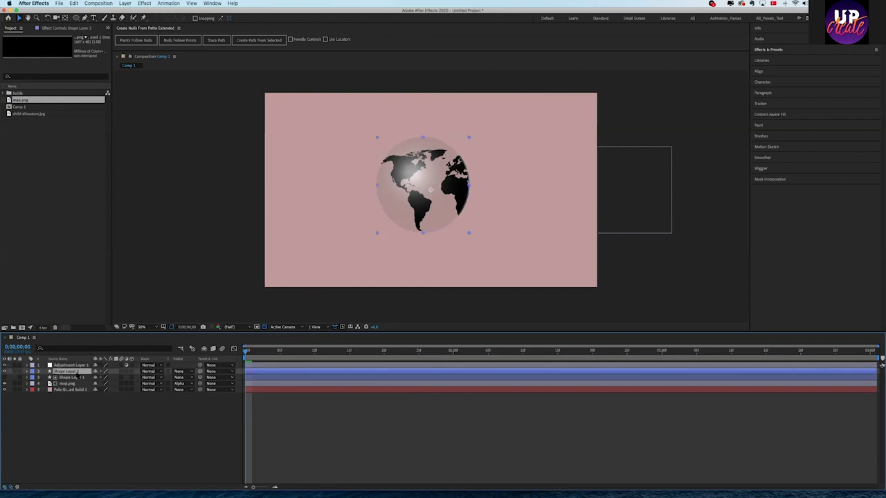
click(78, 390)
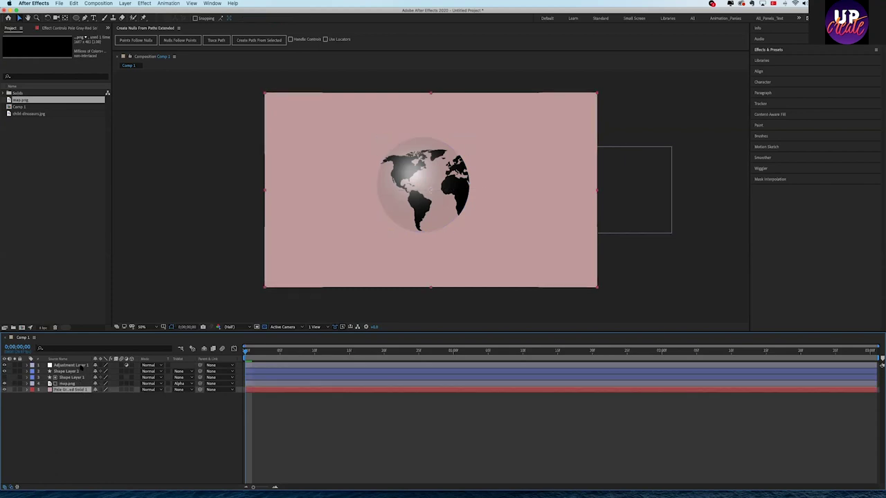
click(80, 366)
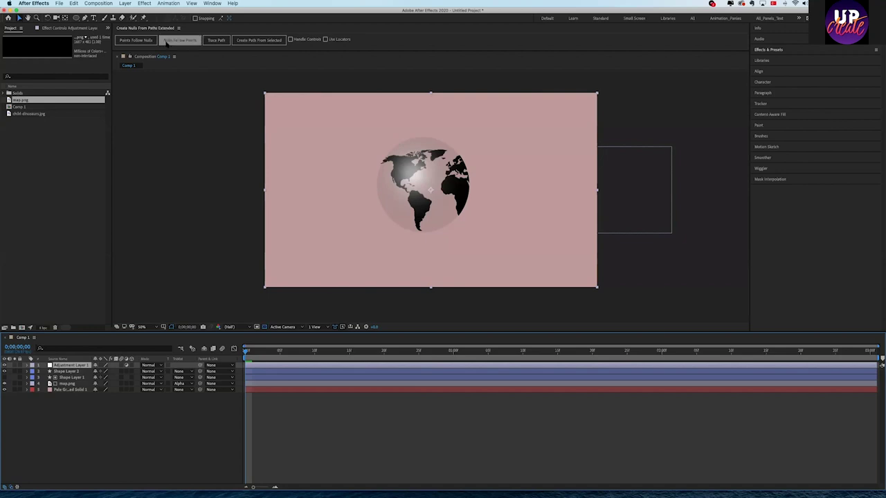
click(145, 4)
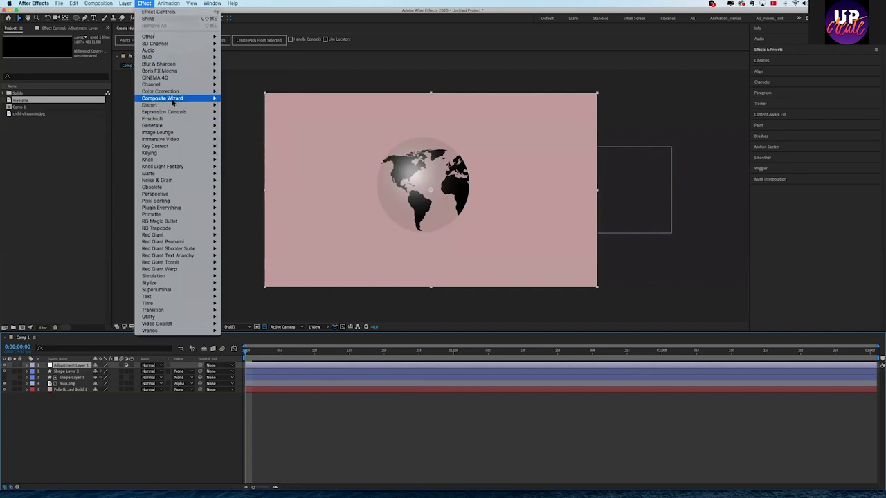
Apply Effect > Distort > Spherize to Adjustment Layer 1.
mouse_move(174, 63)
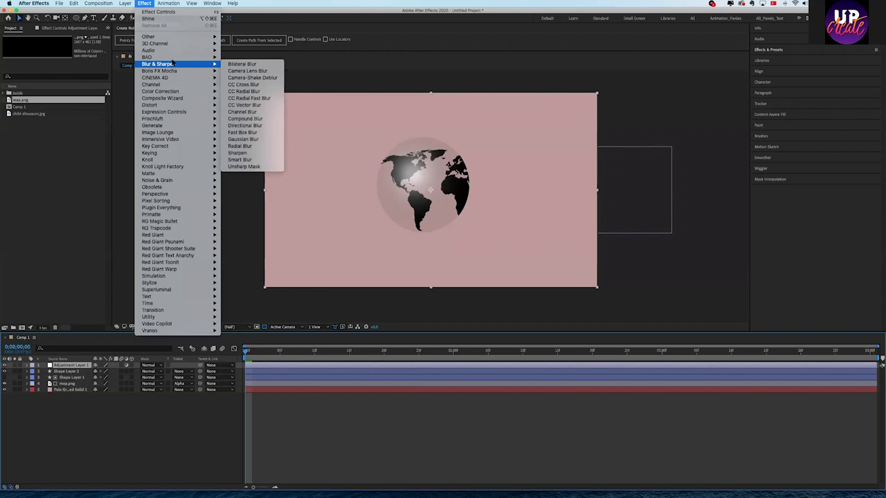
mouse_move(173, 112)
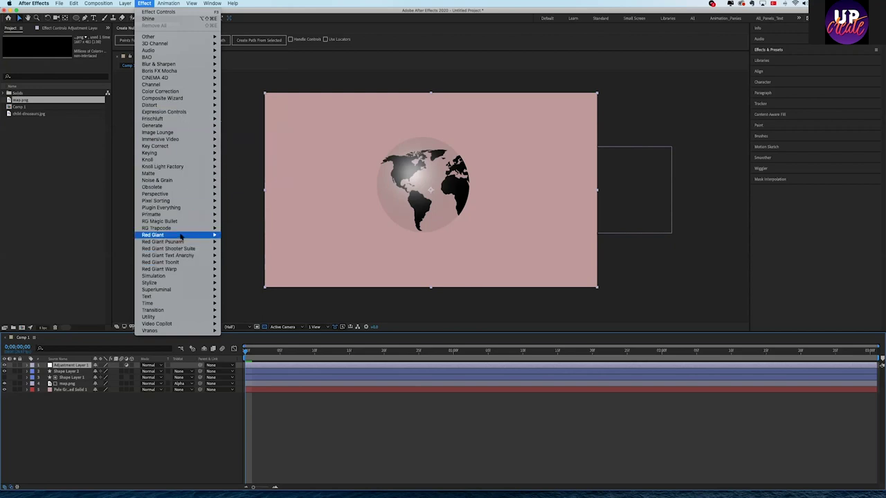
mouse_move(184, 270)
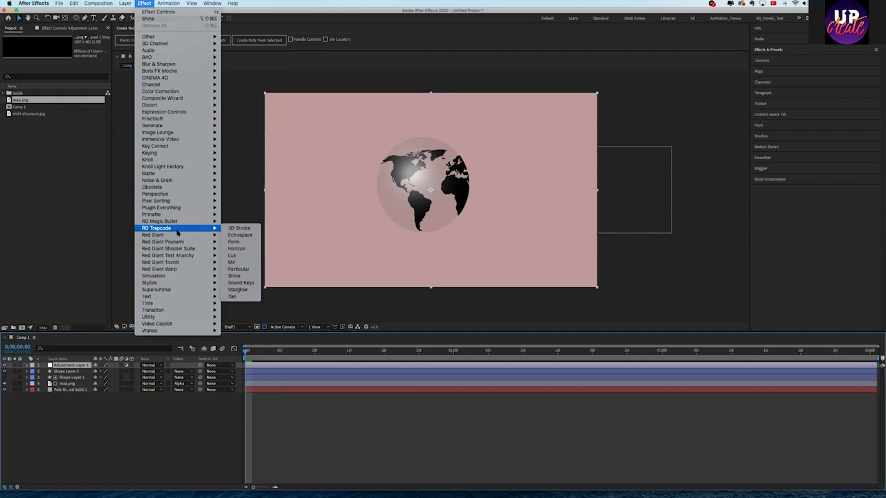
mouse_move(181, 106)
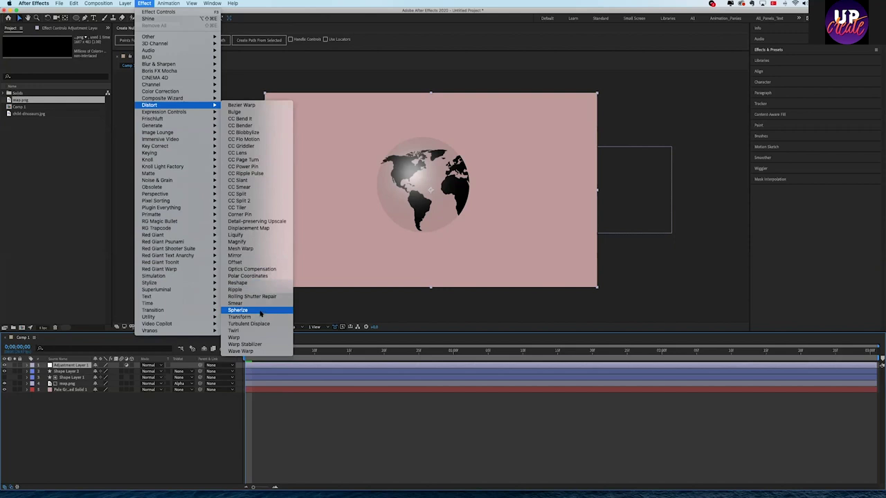
click(260, 314)
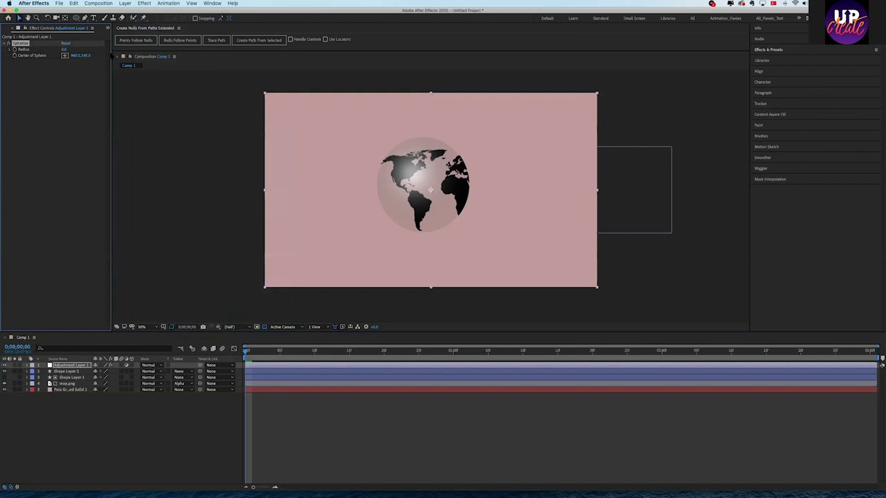
Centre Spherize on the globe's middle with Radius 174.0, then preview the bulged map.
drag(110, 58, 135, 59)
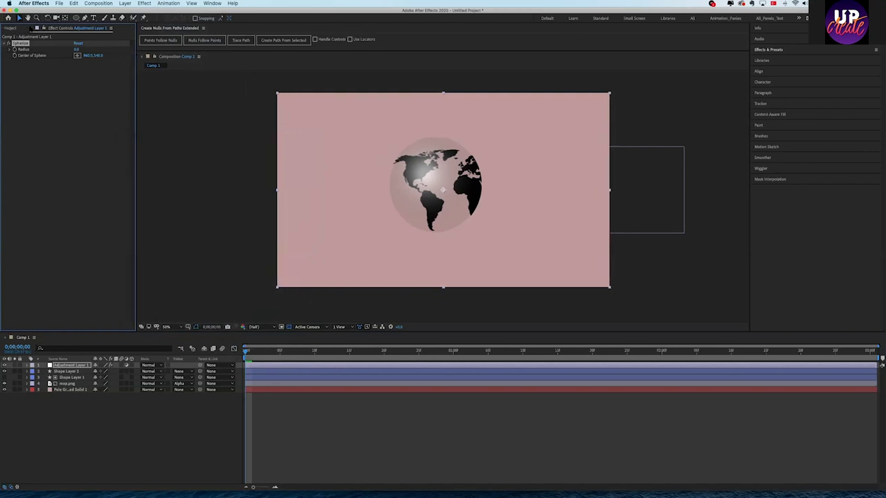
click(12, 28)
click(61, 29)
click(78, 55)
click(435, 186)
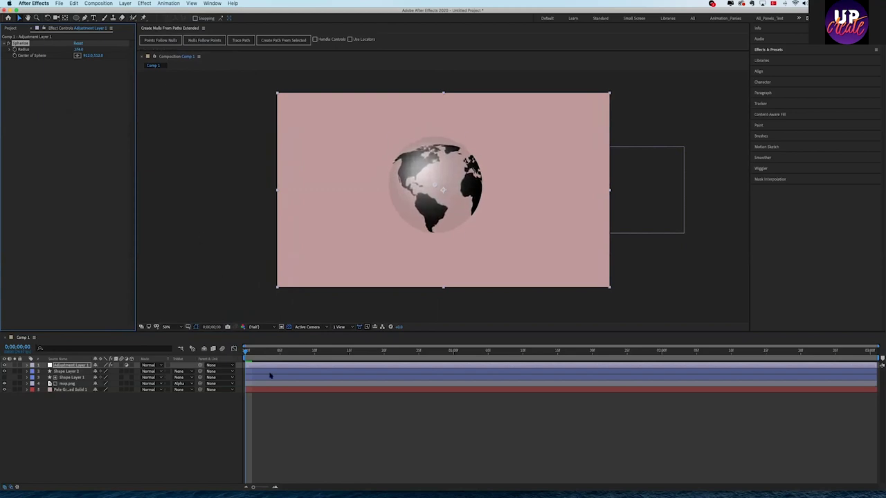
key(space)
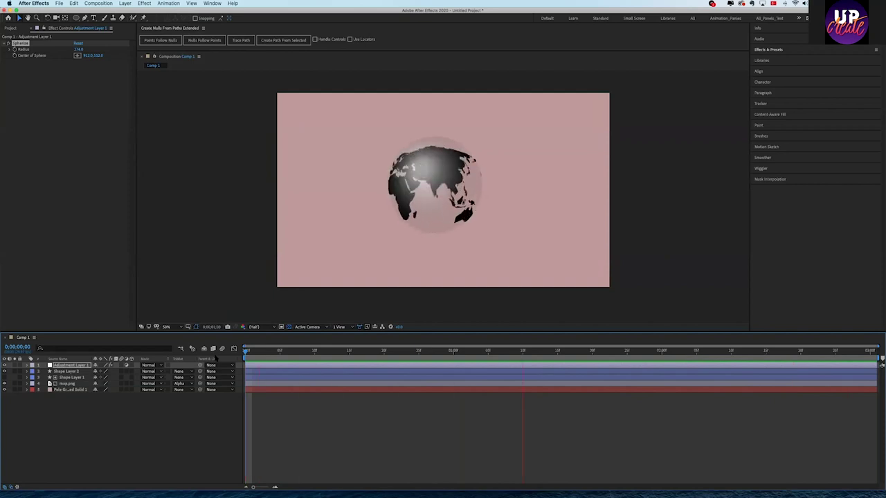
key(space)
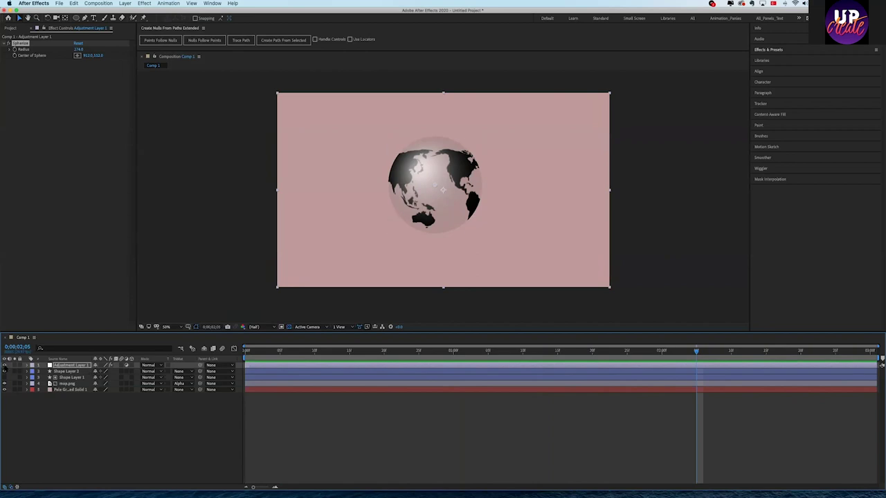
Hide the Spherize and shading layers, then duplicate map.png and move the copy to the top.
click(4, 365)
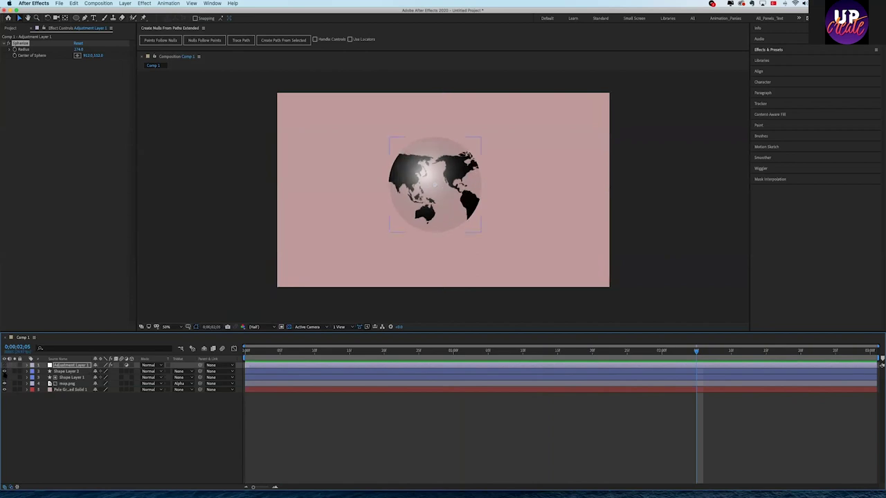
click(4, 372)
click(63, 384)
click(70, 377)
click(69, 390)
click(66, 384)
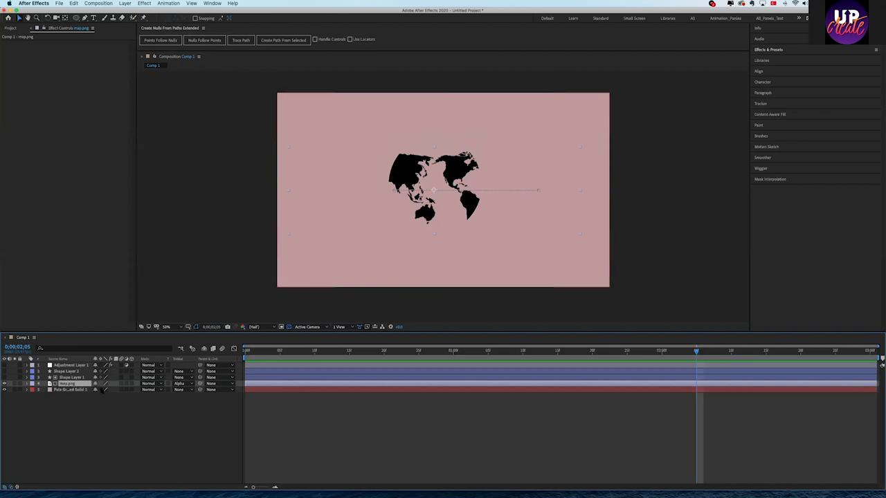
key(ctrl+d)
drag(67, 383, 69, 367)
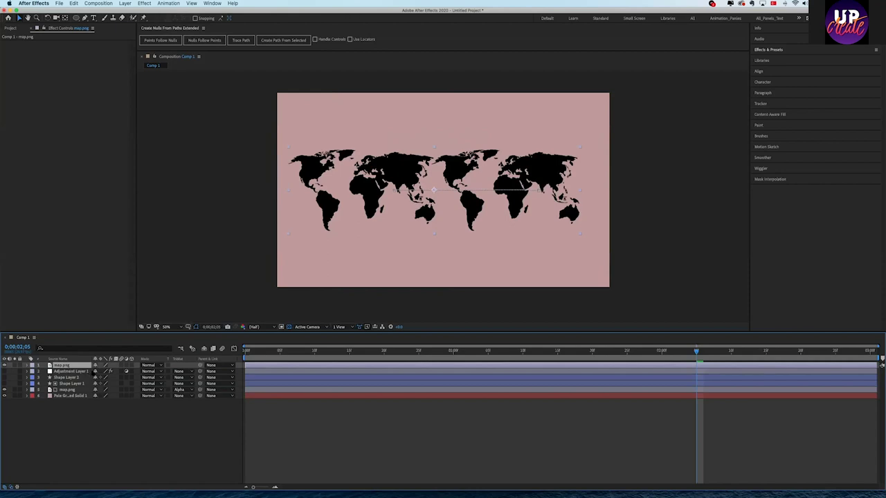
Shift the map copy left, scale it to 78.4% and fade it to 29% opacity.
drag(259, 357, 235, 358)
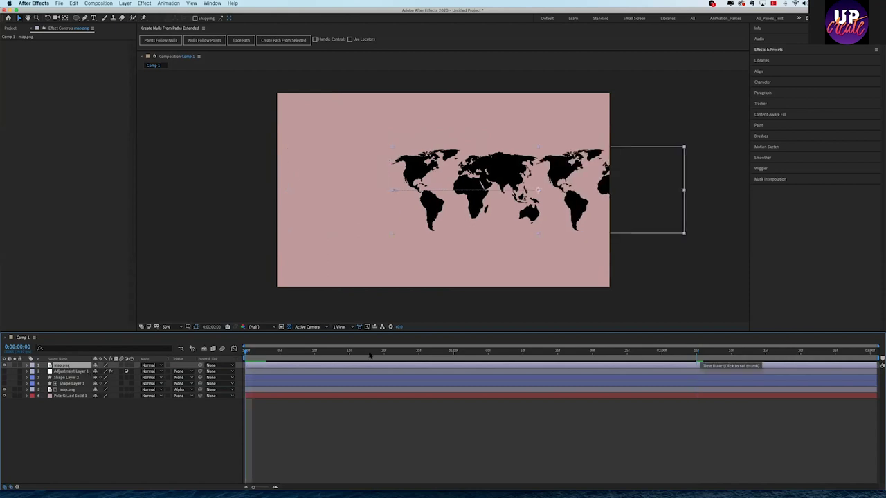
click(27, 365)
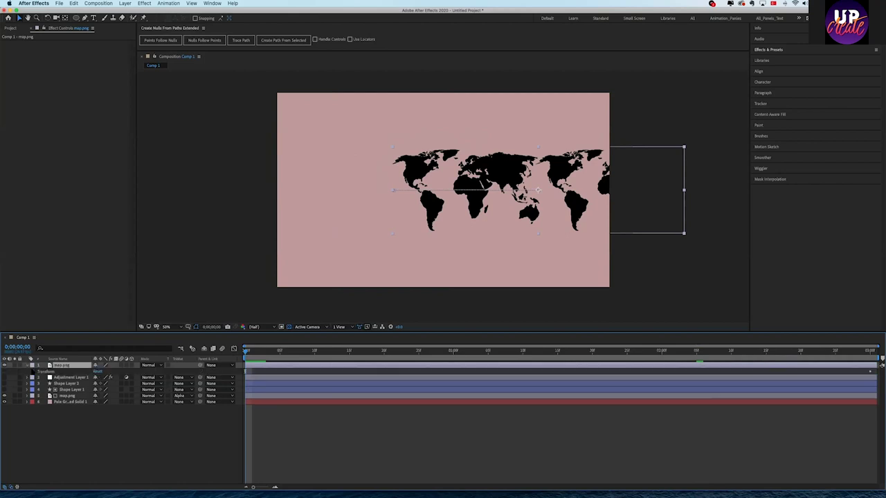
click(34, 372)
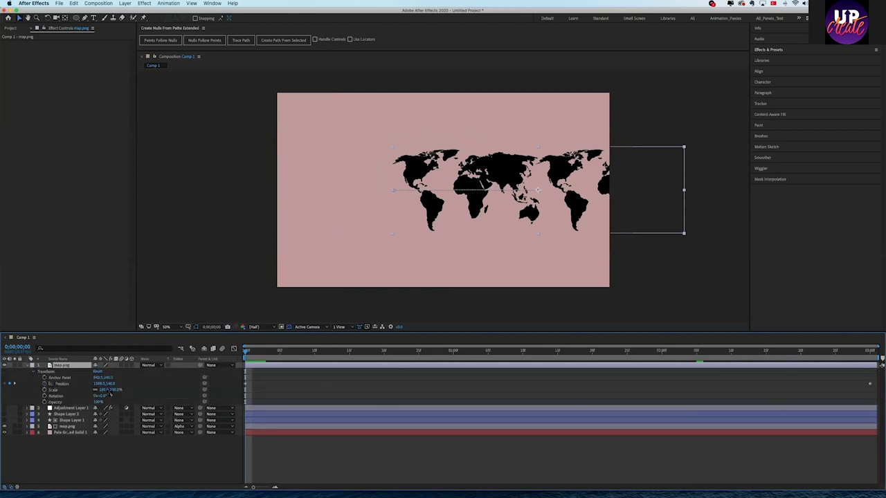
drag(255, 382, 241, 396)
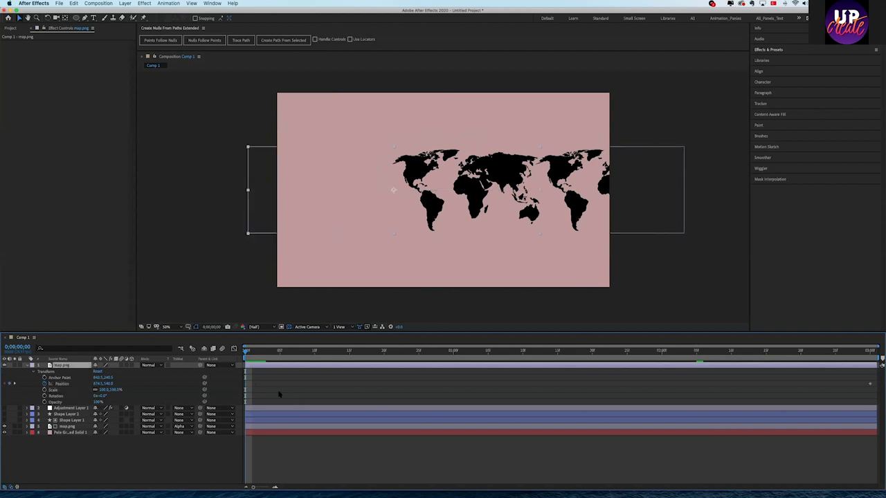
drag(102, 384, 76, 384)
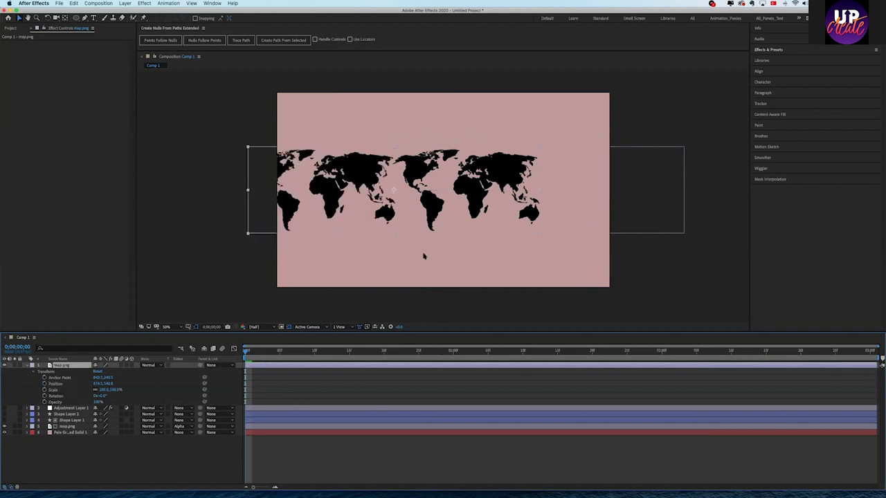
click(535, 236)
drag(535, 235, 507, 225)
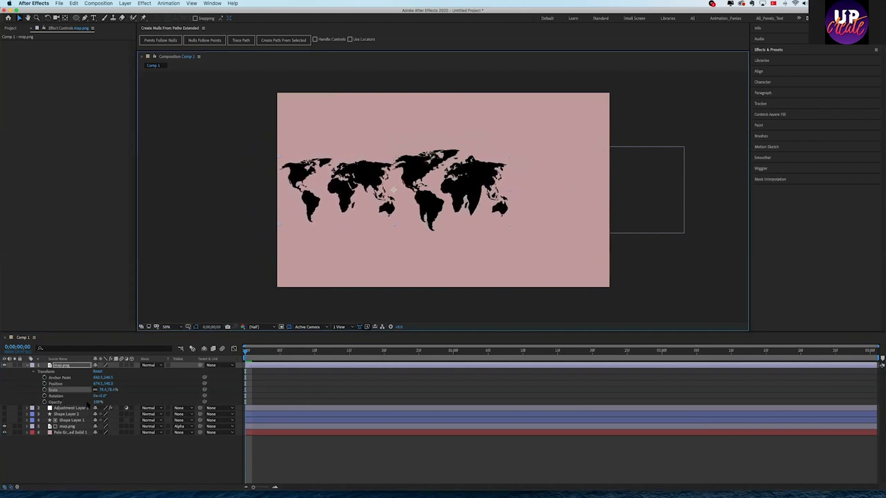
drag(95, 402, 71, 402)
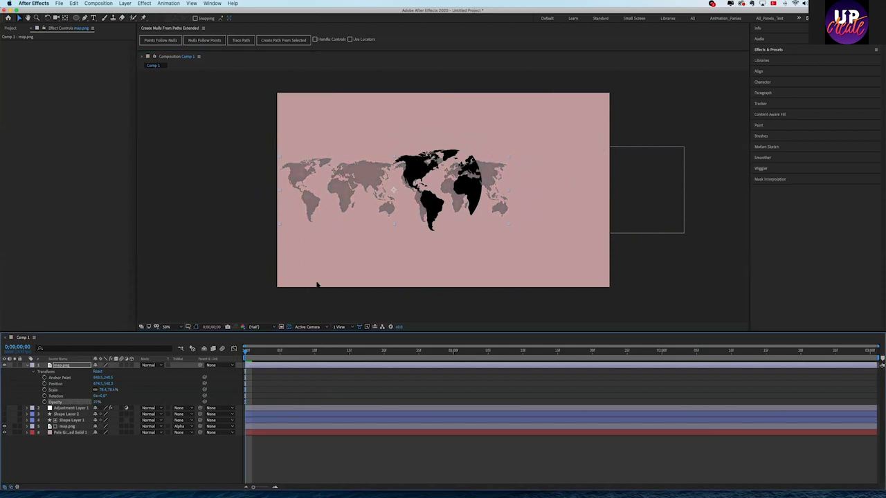
drag(496, 208, 452, 210)
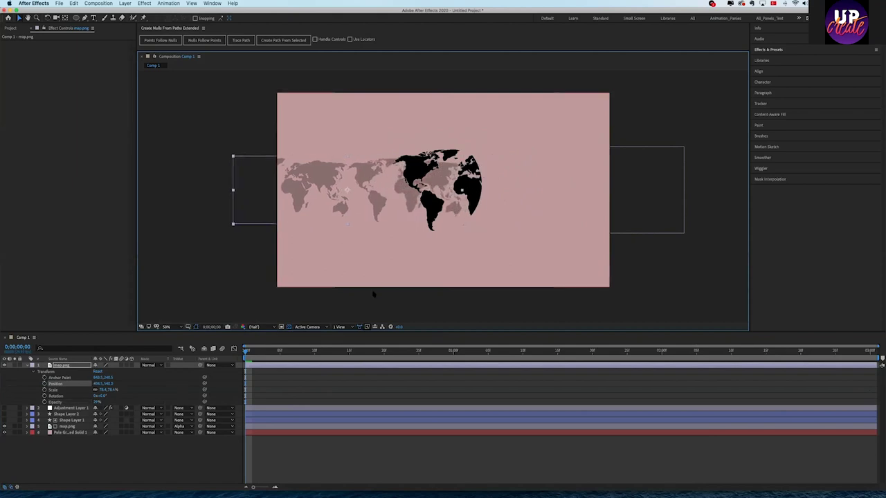
Keyframe the faint map's Position at 0s and slide it right at 3s.
click(44, 383)
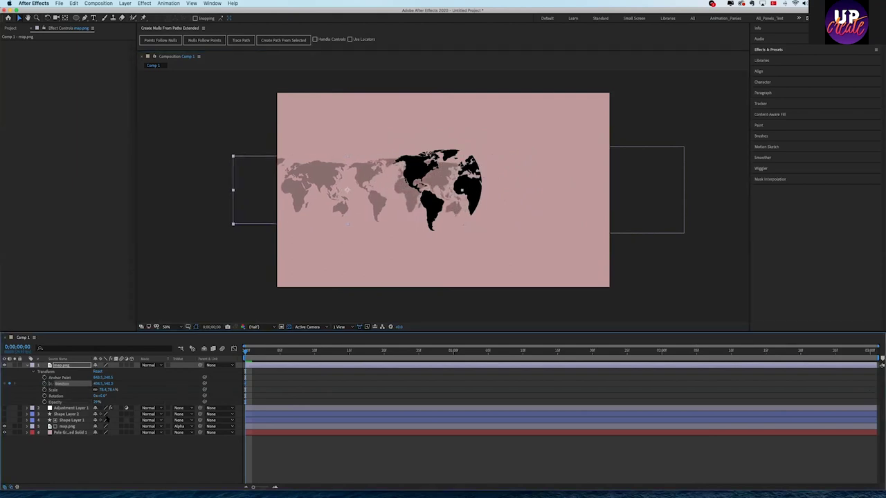
drag(838, 350, 873, 350)
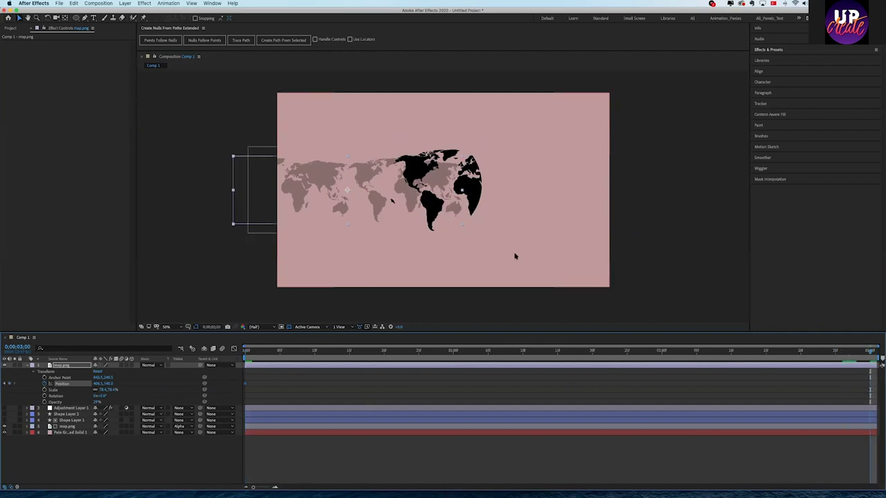
drag(322, 191, 491, 191)
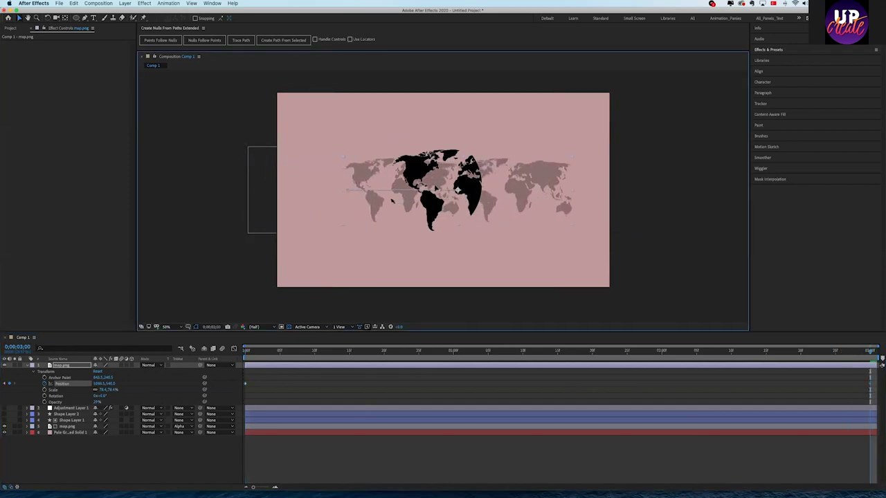
click(280, 351)
Check the faint map's slide at the first and last frames, then fold its transform properties.
key(Home)
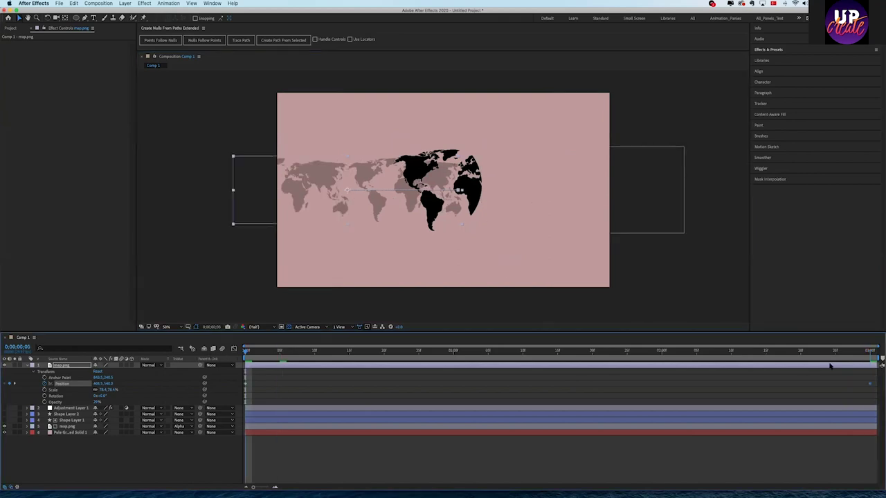
key(End)
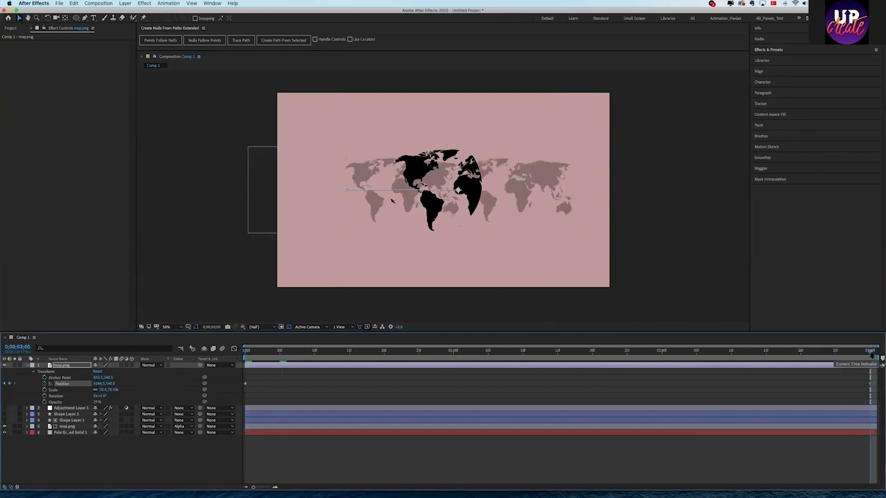
key(Home)
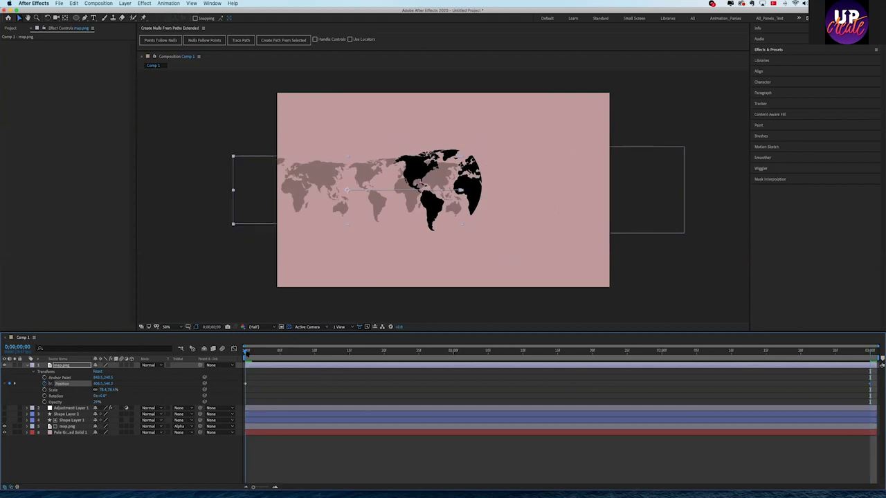
key(End)
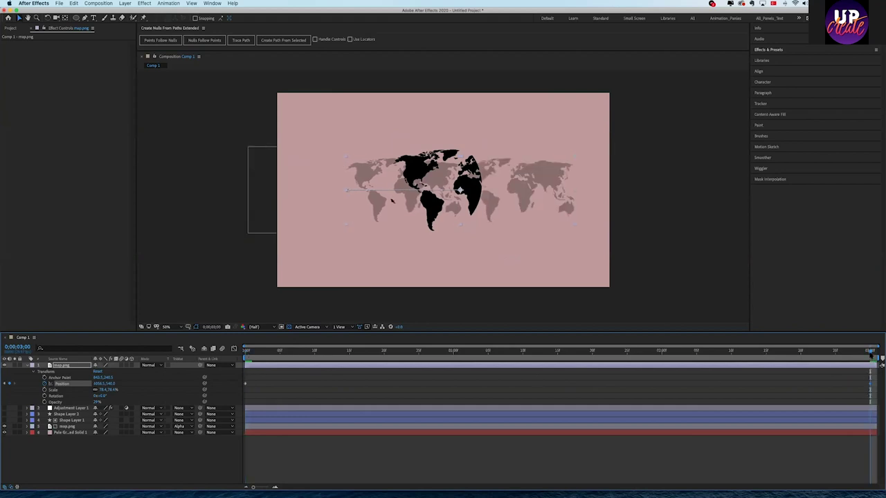
click(248, 353)
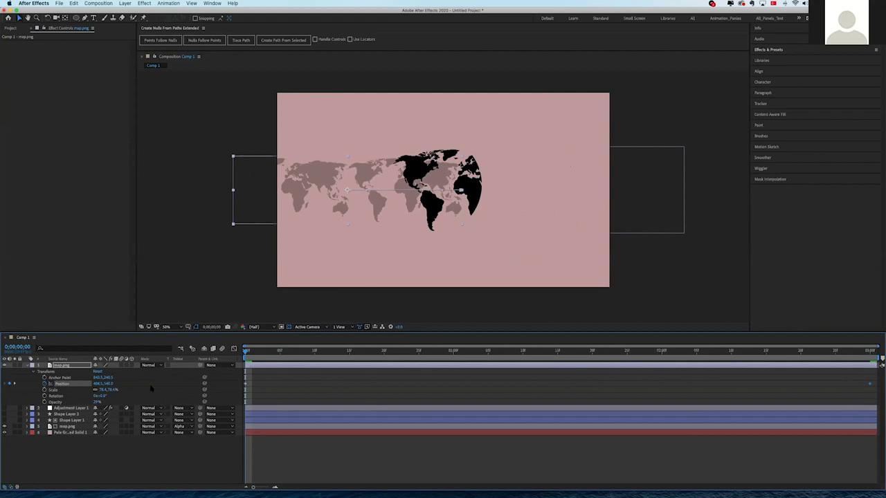
click(38, 366)
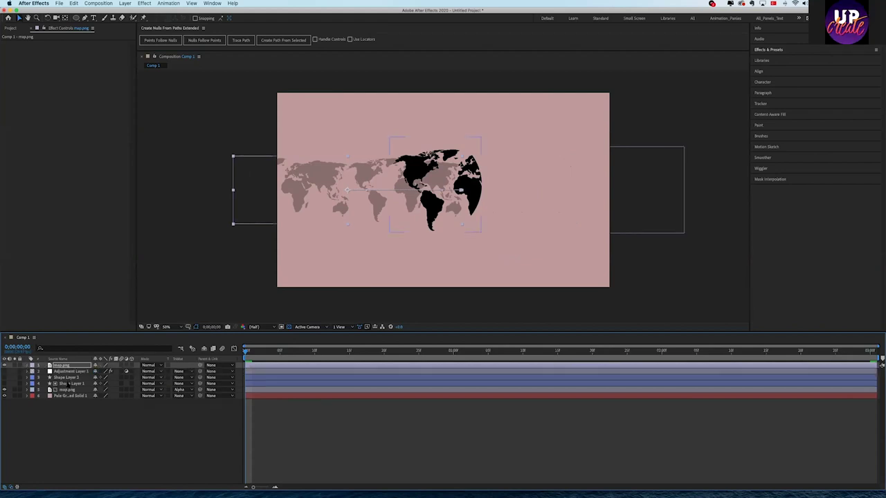
Duplicate the circle shape as Shape Layer 3 and place it above the faint map.
click(67, 384)
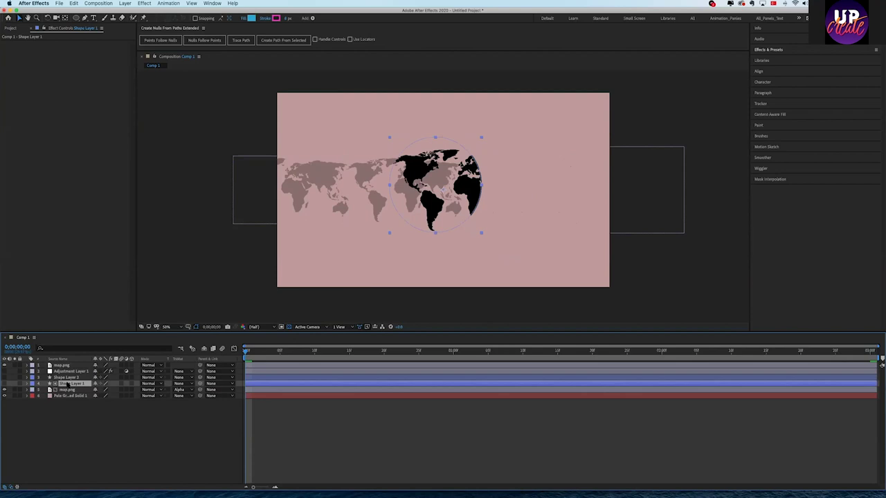
key(ctrl+d)
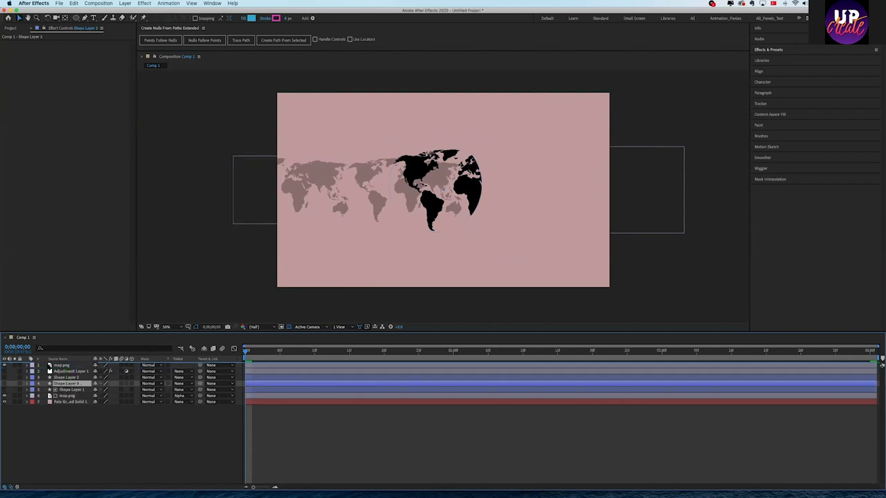
drag(65, 378, 64, 364)
click(4, 371)
click(4, 371)
click(4, 371)
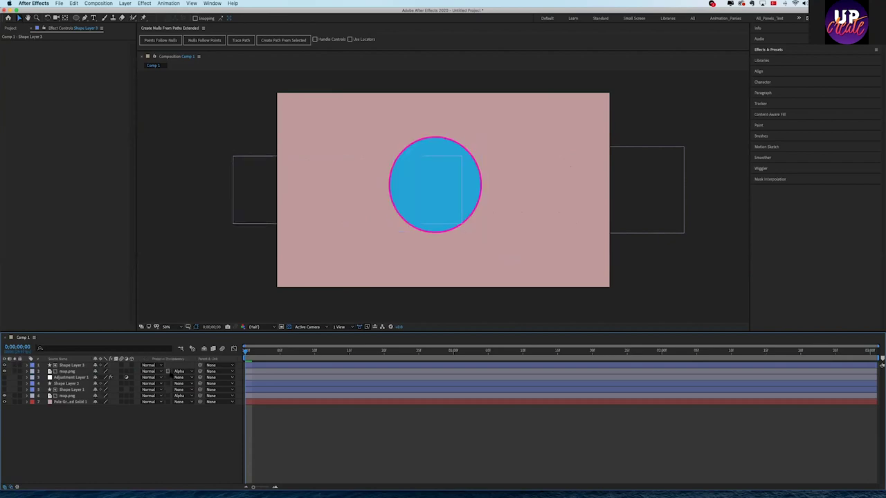
Set the faint map's Track Matte to Alpha Matte 'Shape Layer 3' and preview the clipped result.
click(178, 371)
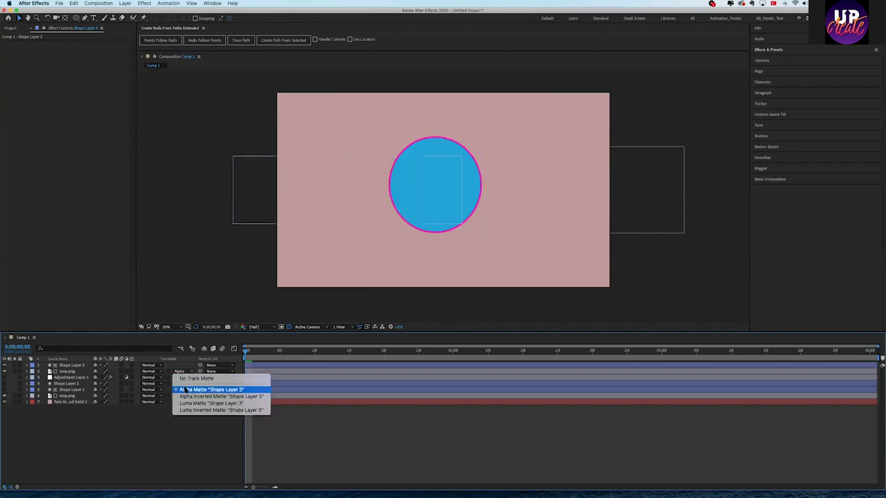
click(186, 391)
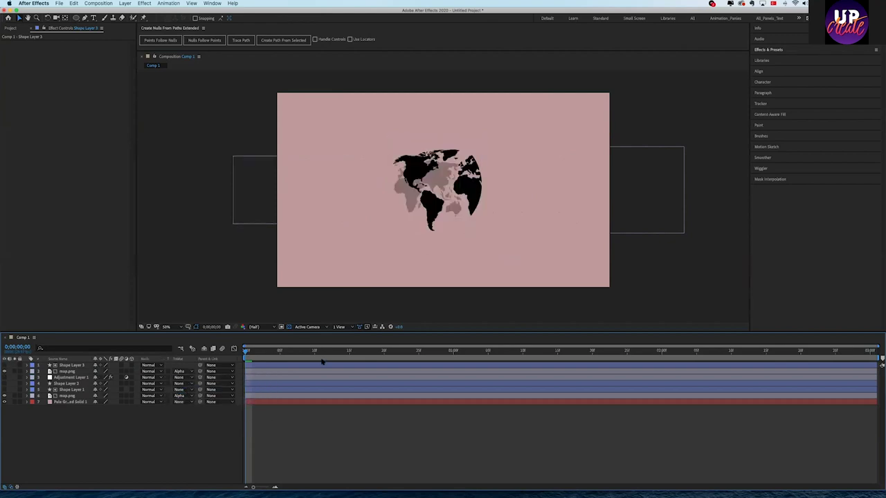
key(space)
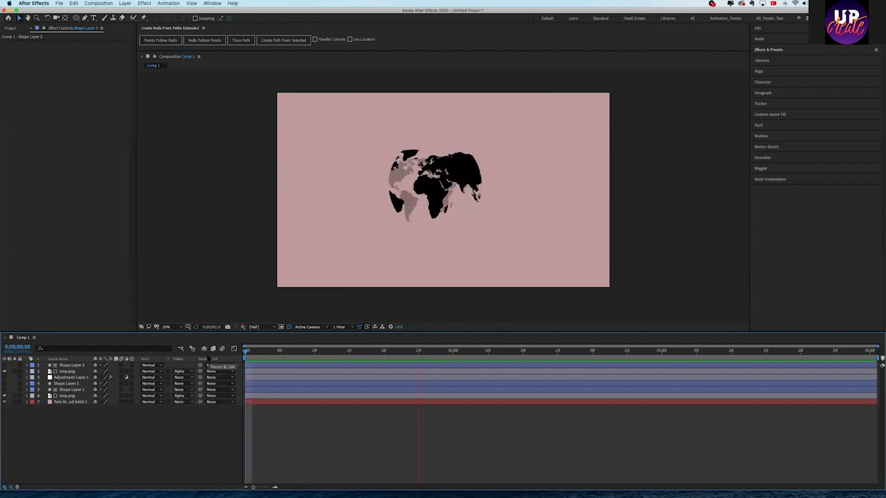
click(81, 378)
click(77, 383)
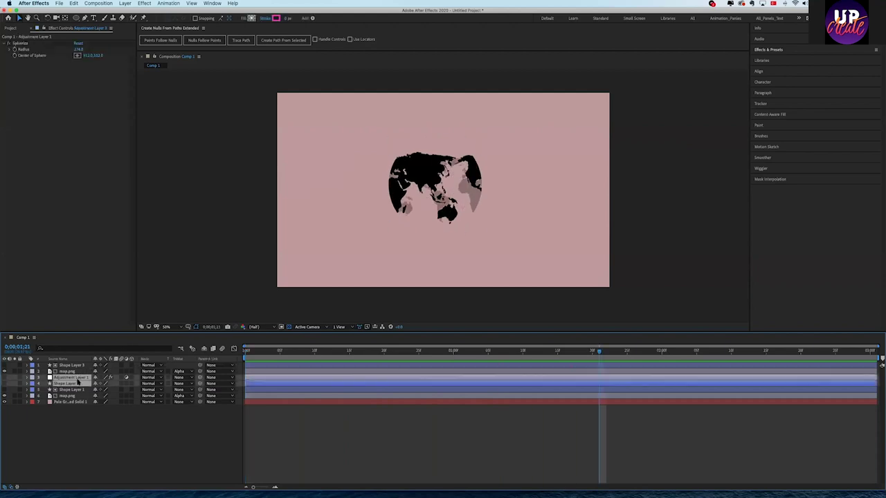
Move Adjustment Layer 1 and Shape Layer 2 to the top of the stack and preview the finished globe.
drag(77, 378, 76, 363)
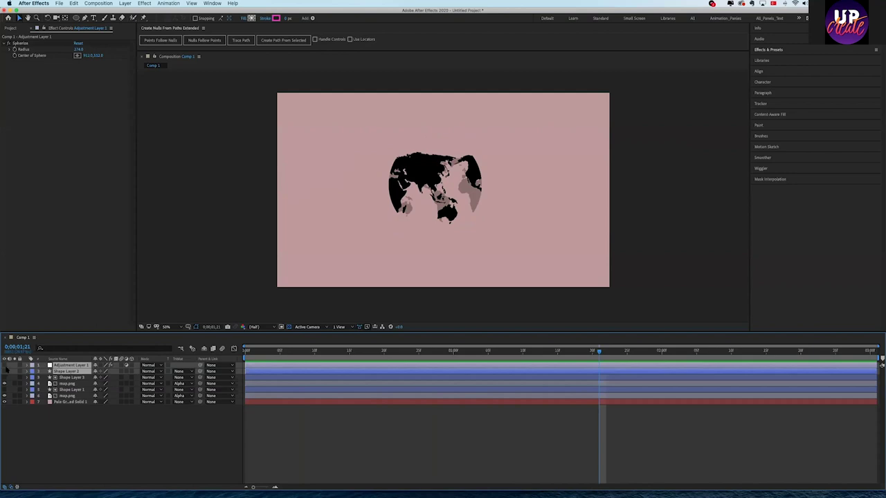
click(282, 450)
click(267, 351)
key(space)
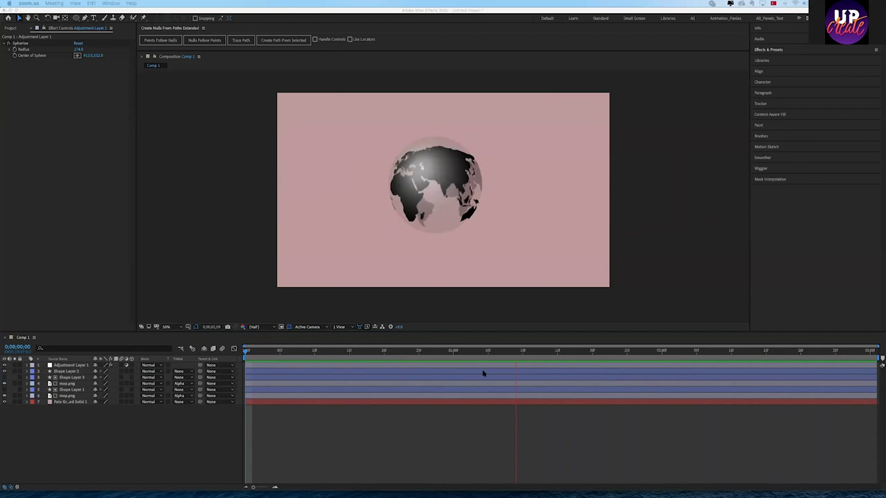
click(436, 341)
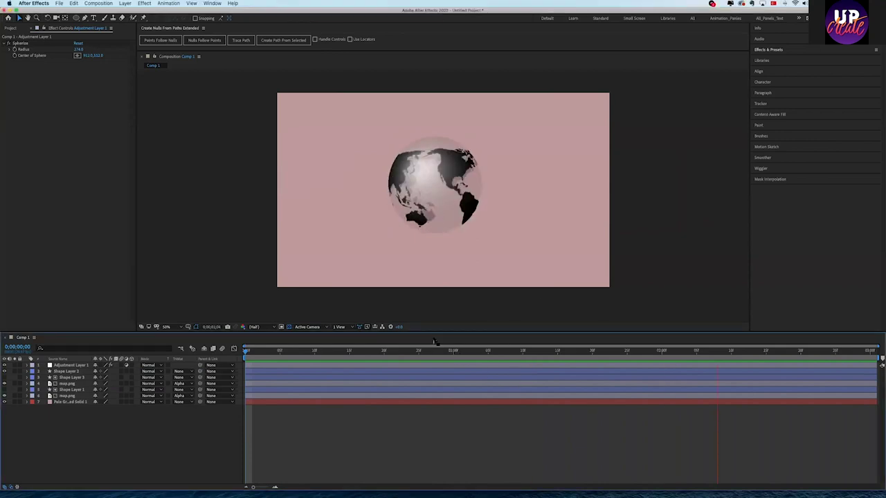